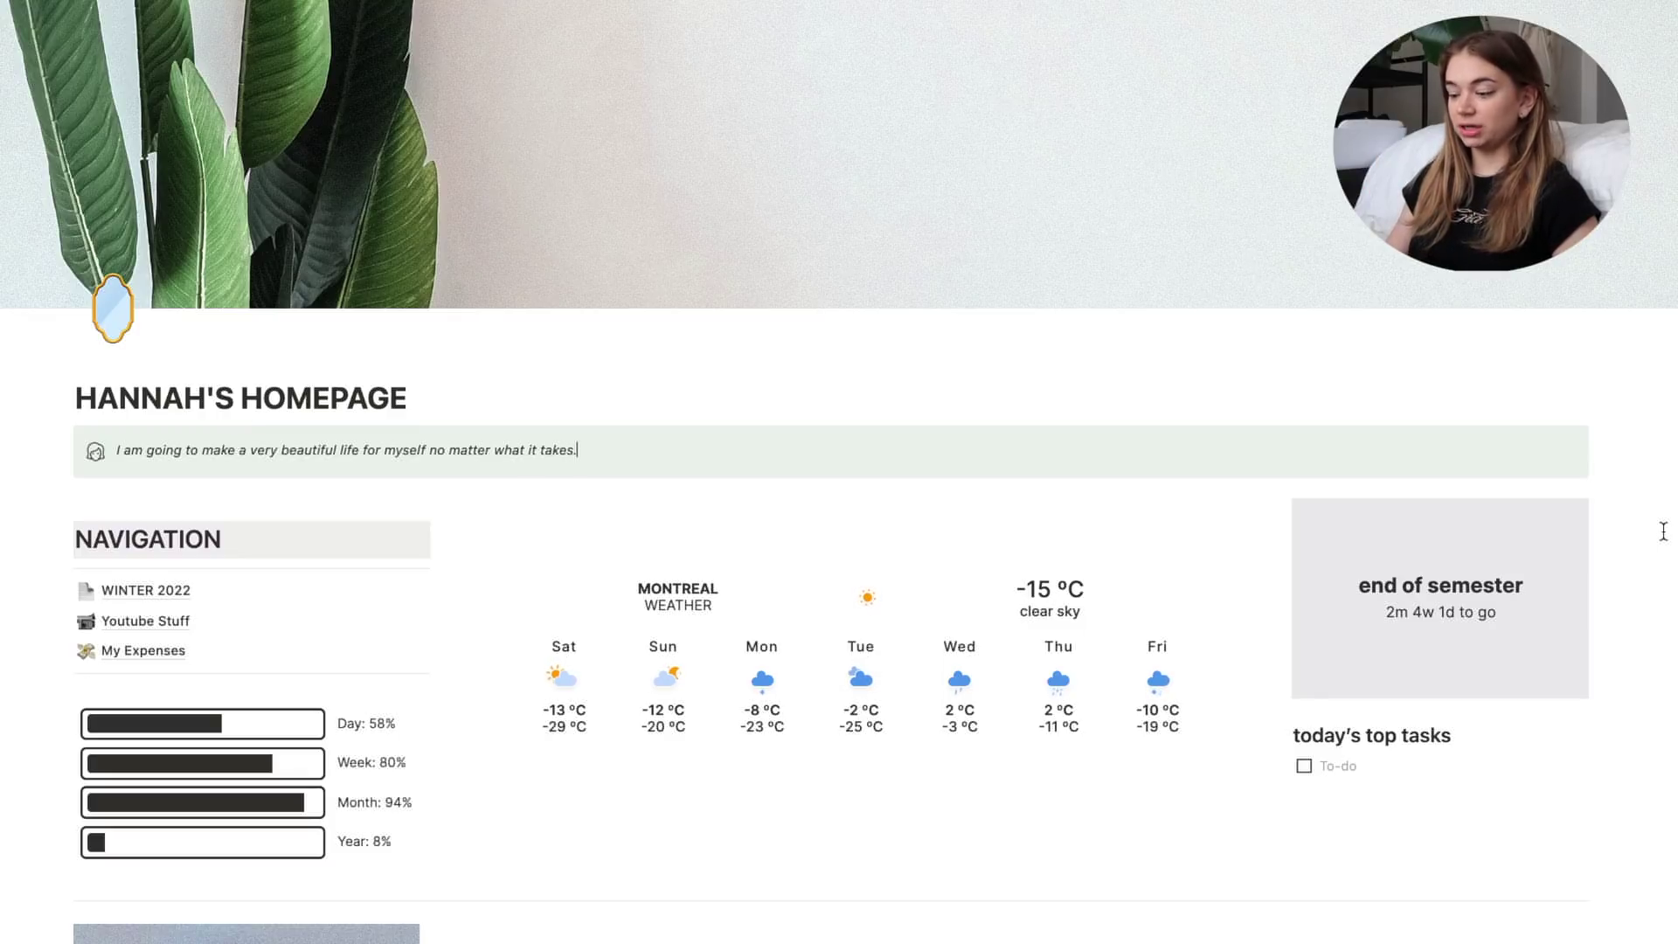
# Scroll down the homepage past the motivational quote callout to today's top tasks.
pyautogui.scroll(-8, 1662, 531)
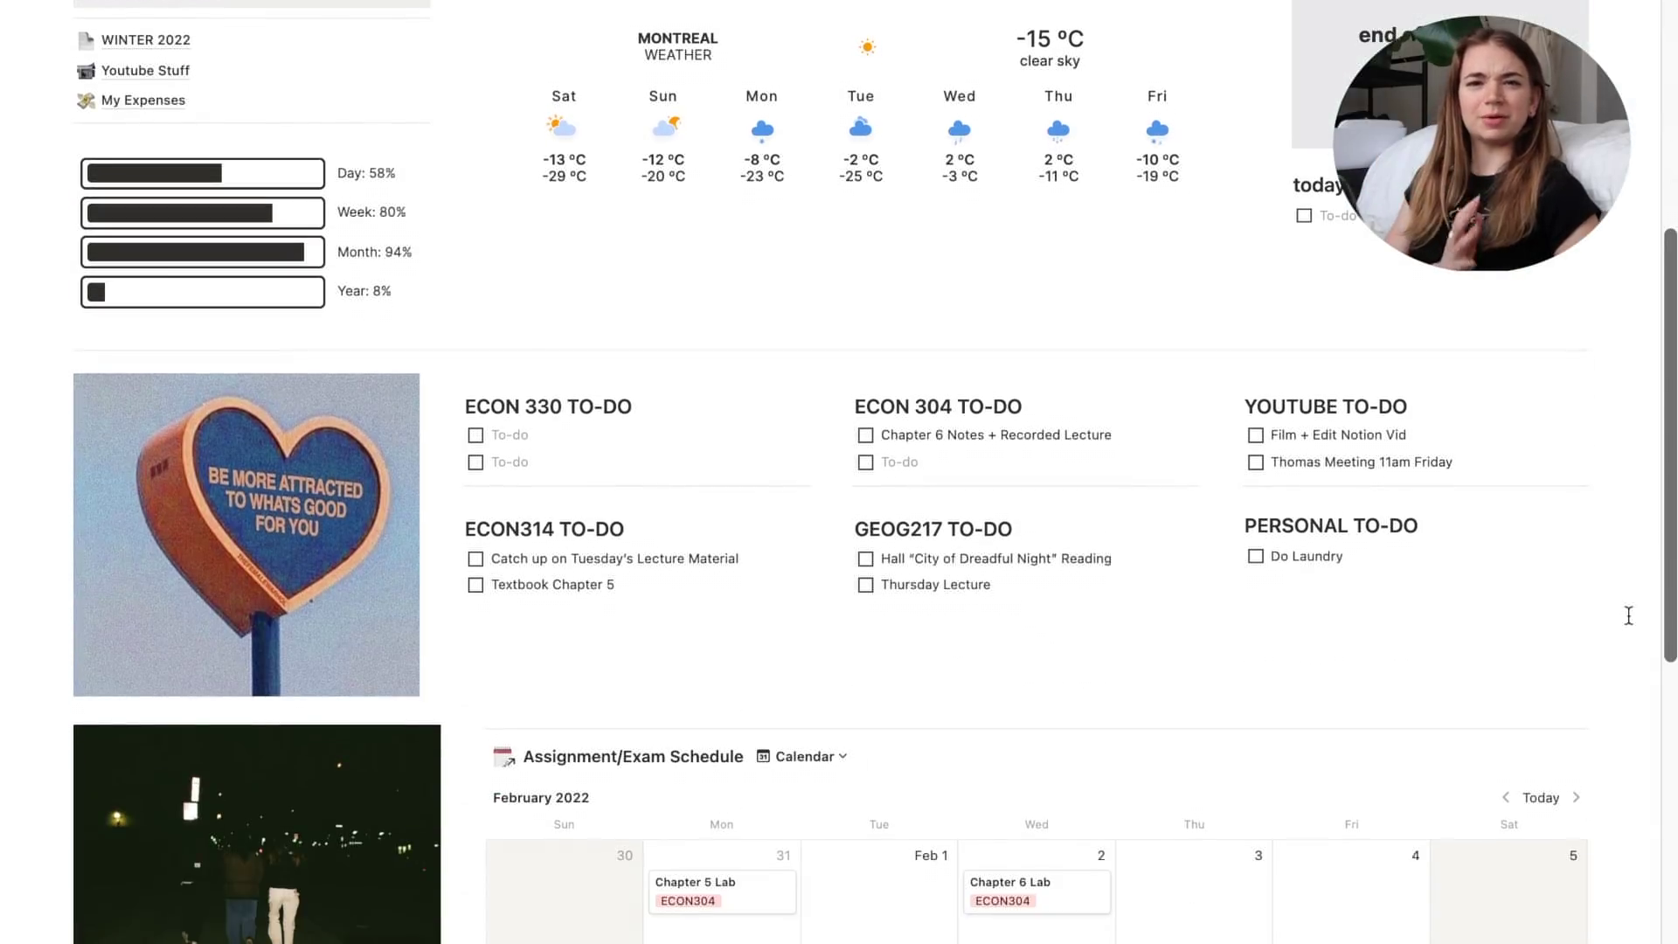
pyautogui.scroll(-5, 1628, 615)
pyautogui.scroll(-4, 1628, 615)
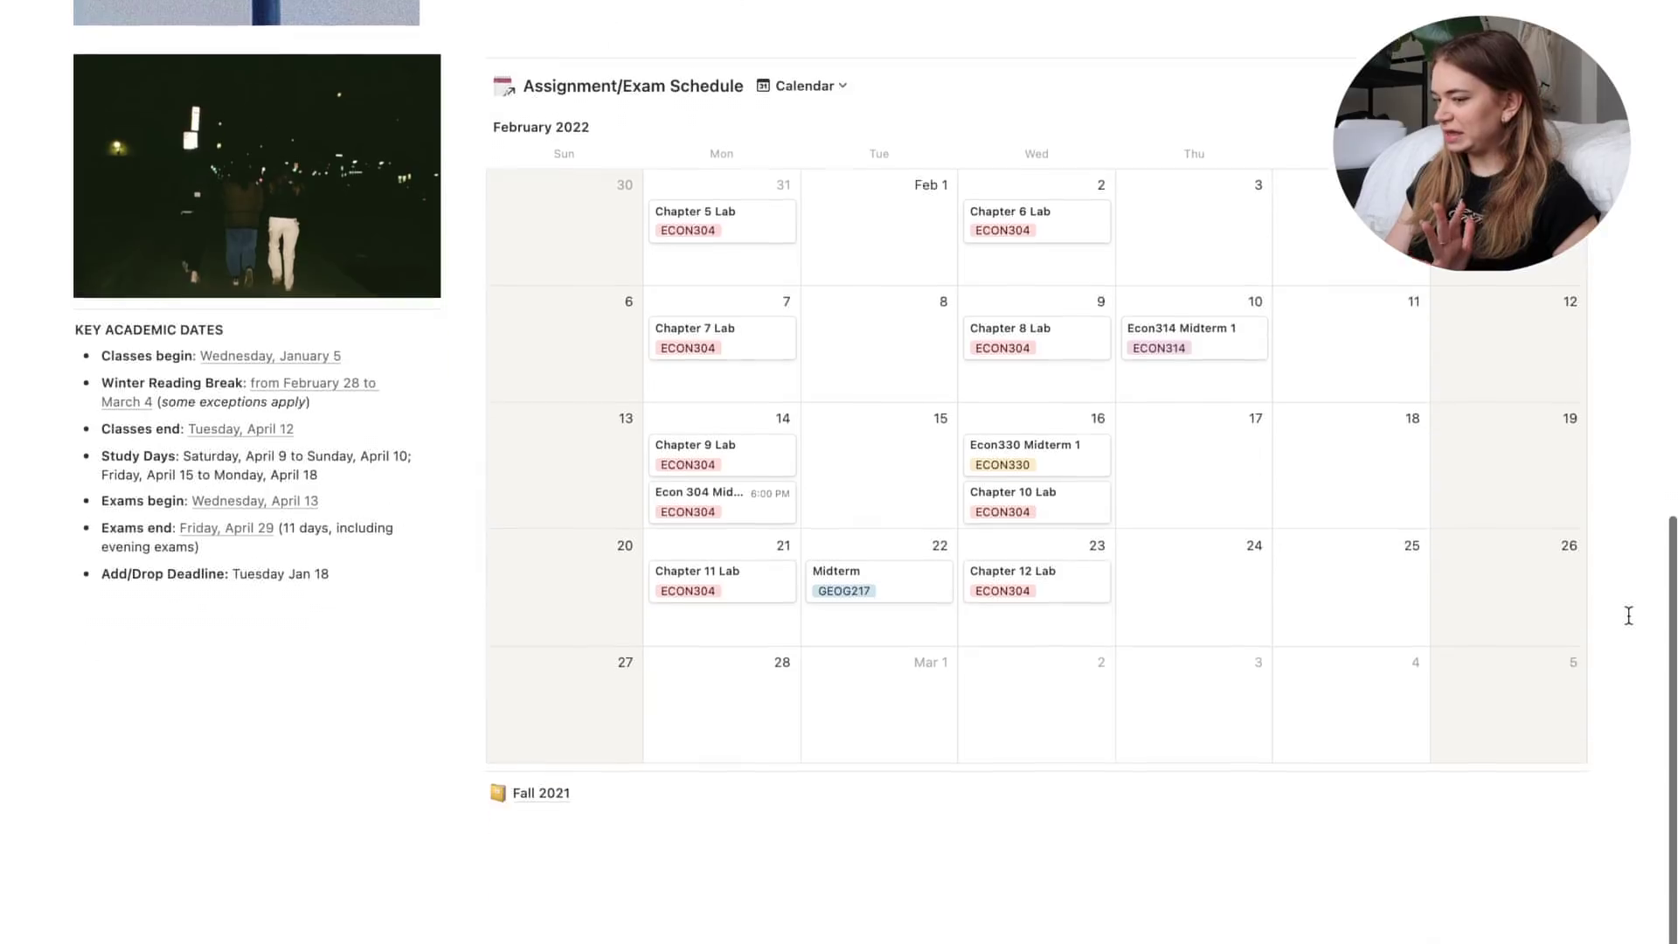
pyautogui.scroll(9, 1628, 616)
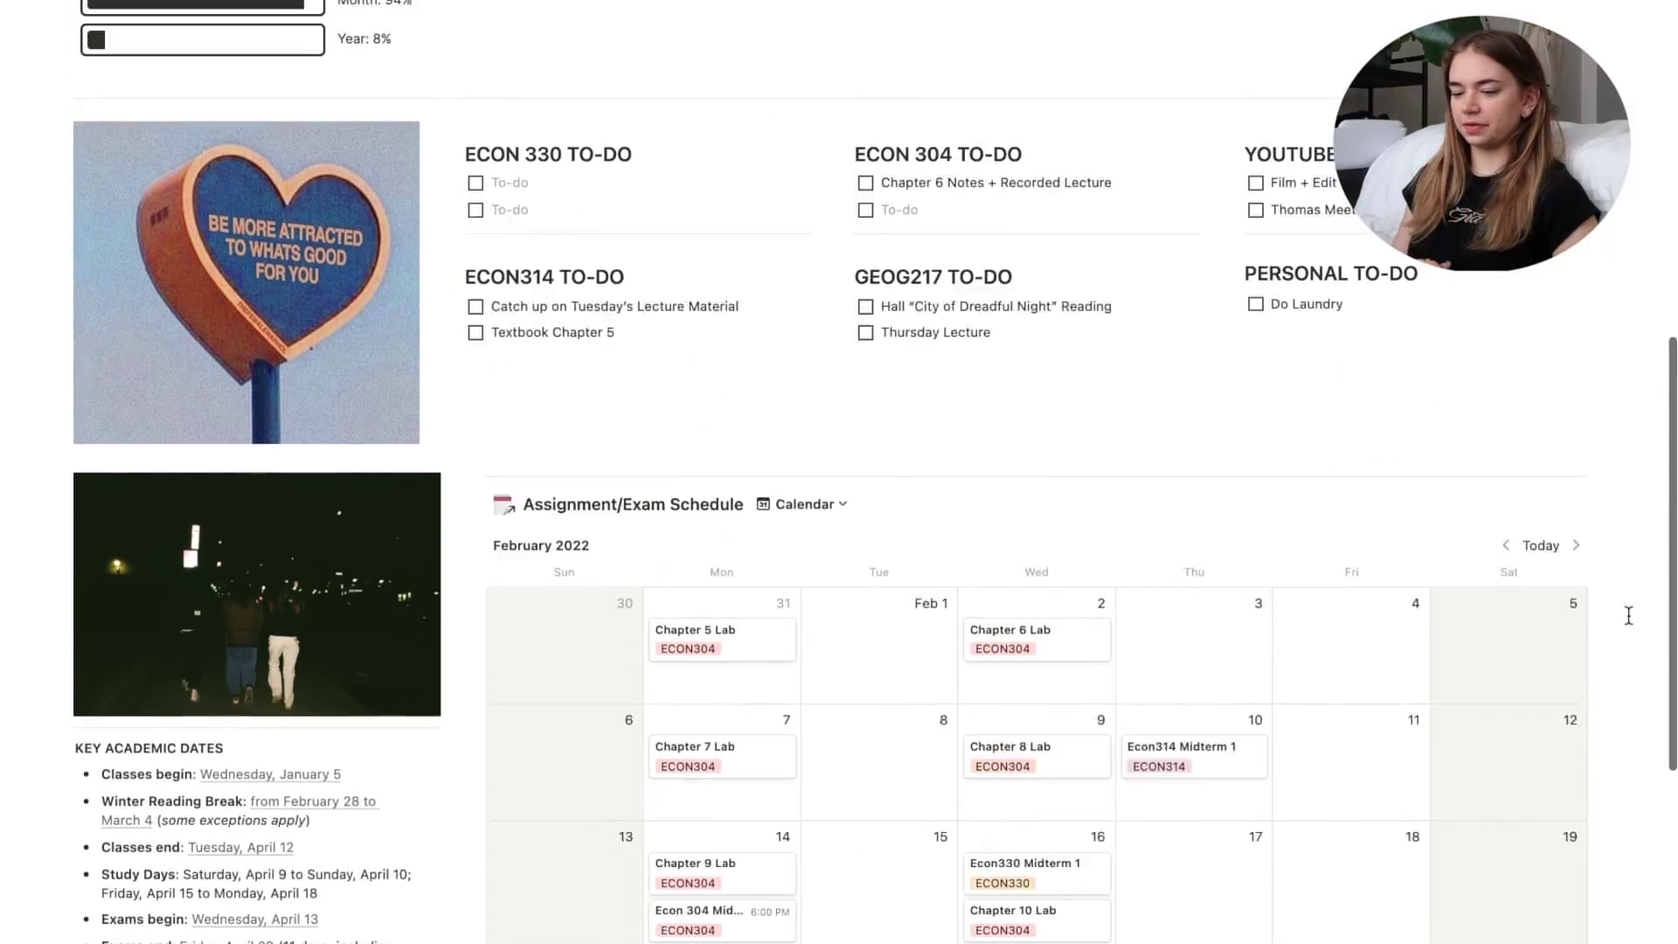
pyautogui.scroll(8, 1628, 615)
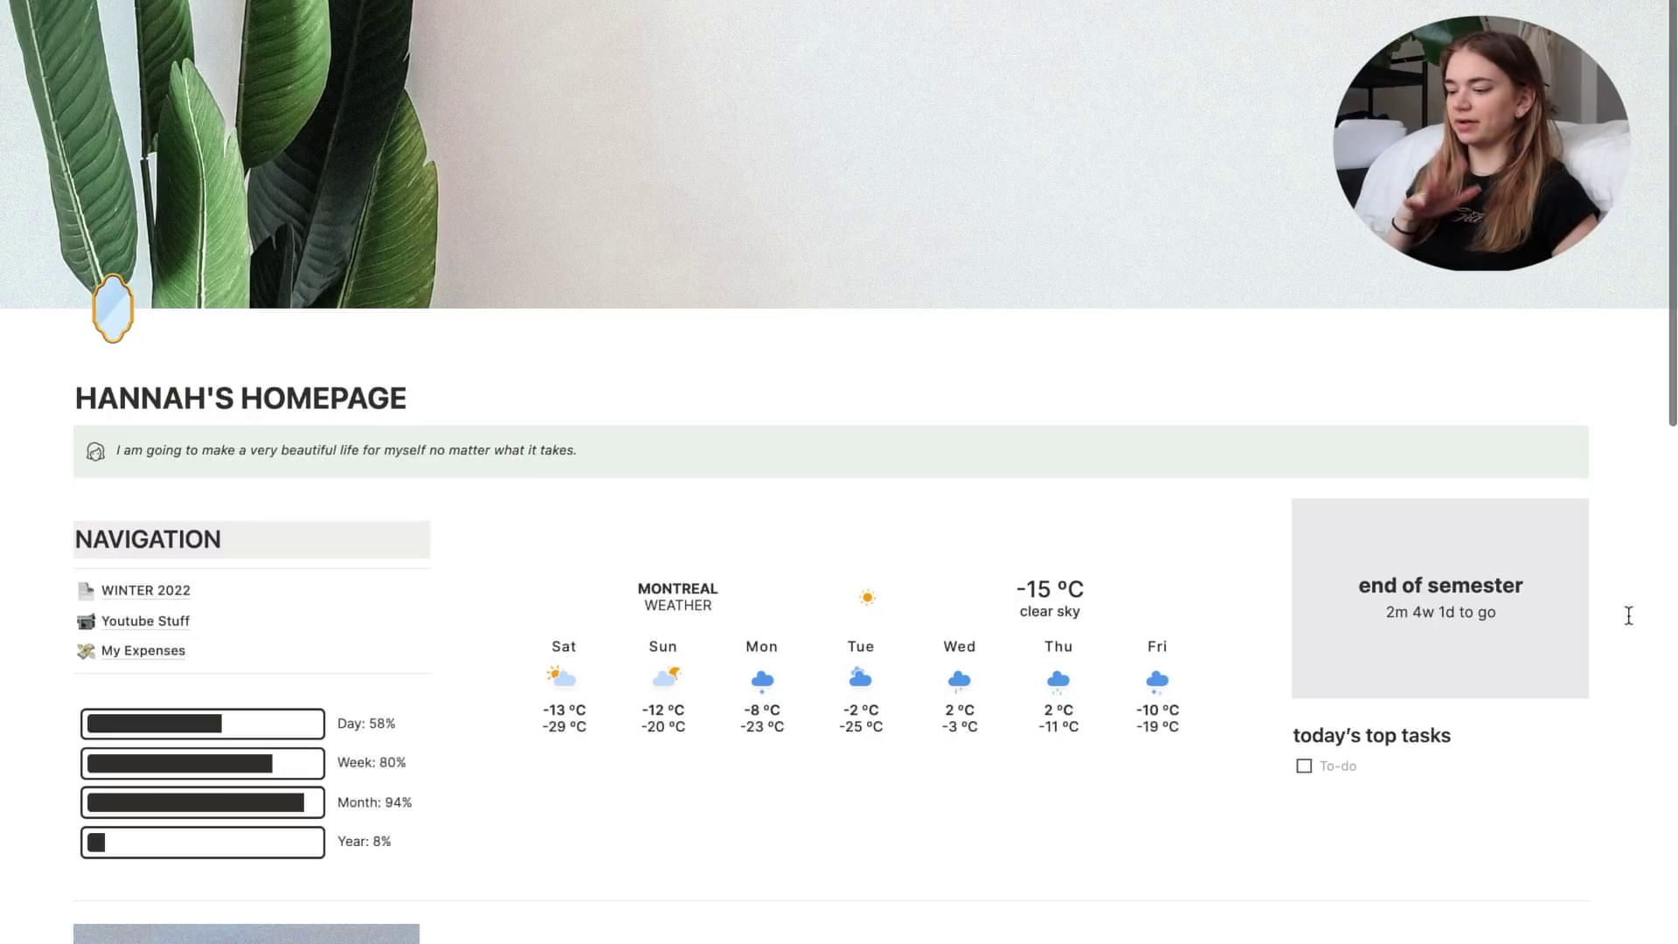
pyautogui.click(812, 437)
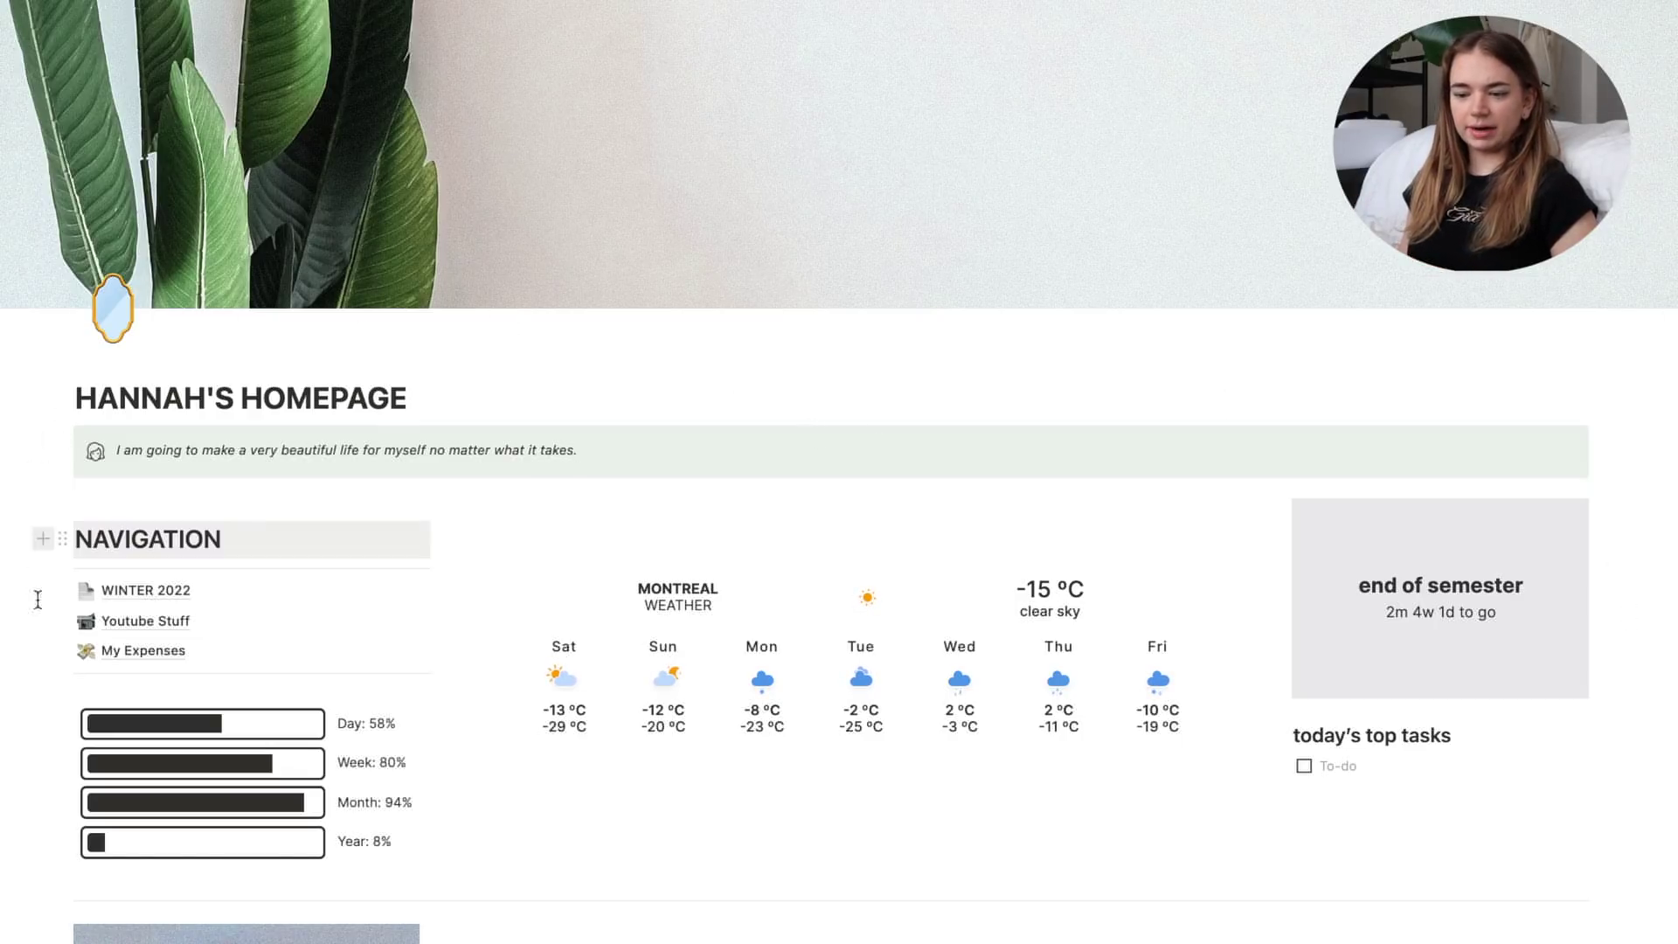
pyautogui.scroll(-1, 15, 727)
pyautogui.scroll(-1, 15, 727)
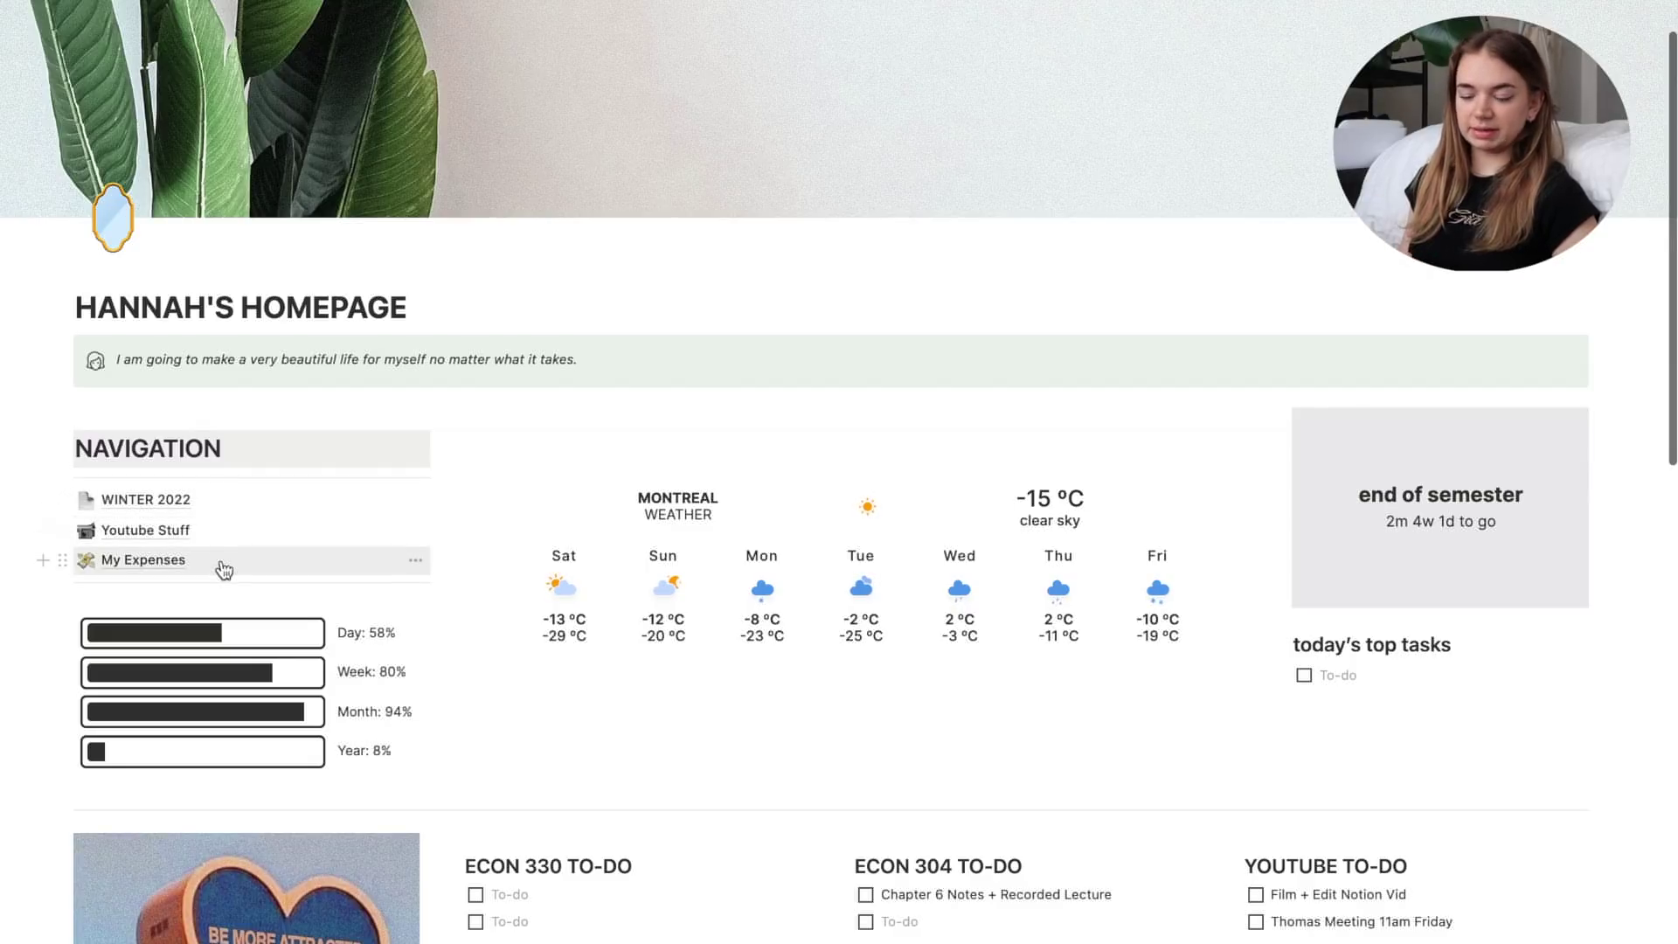
pyautogui.scroll(-2, 11, 740)
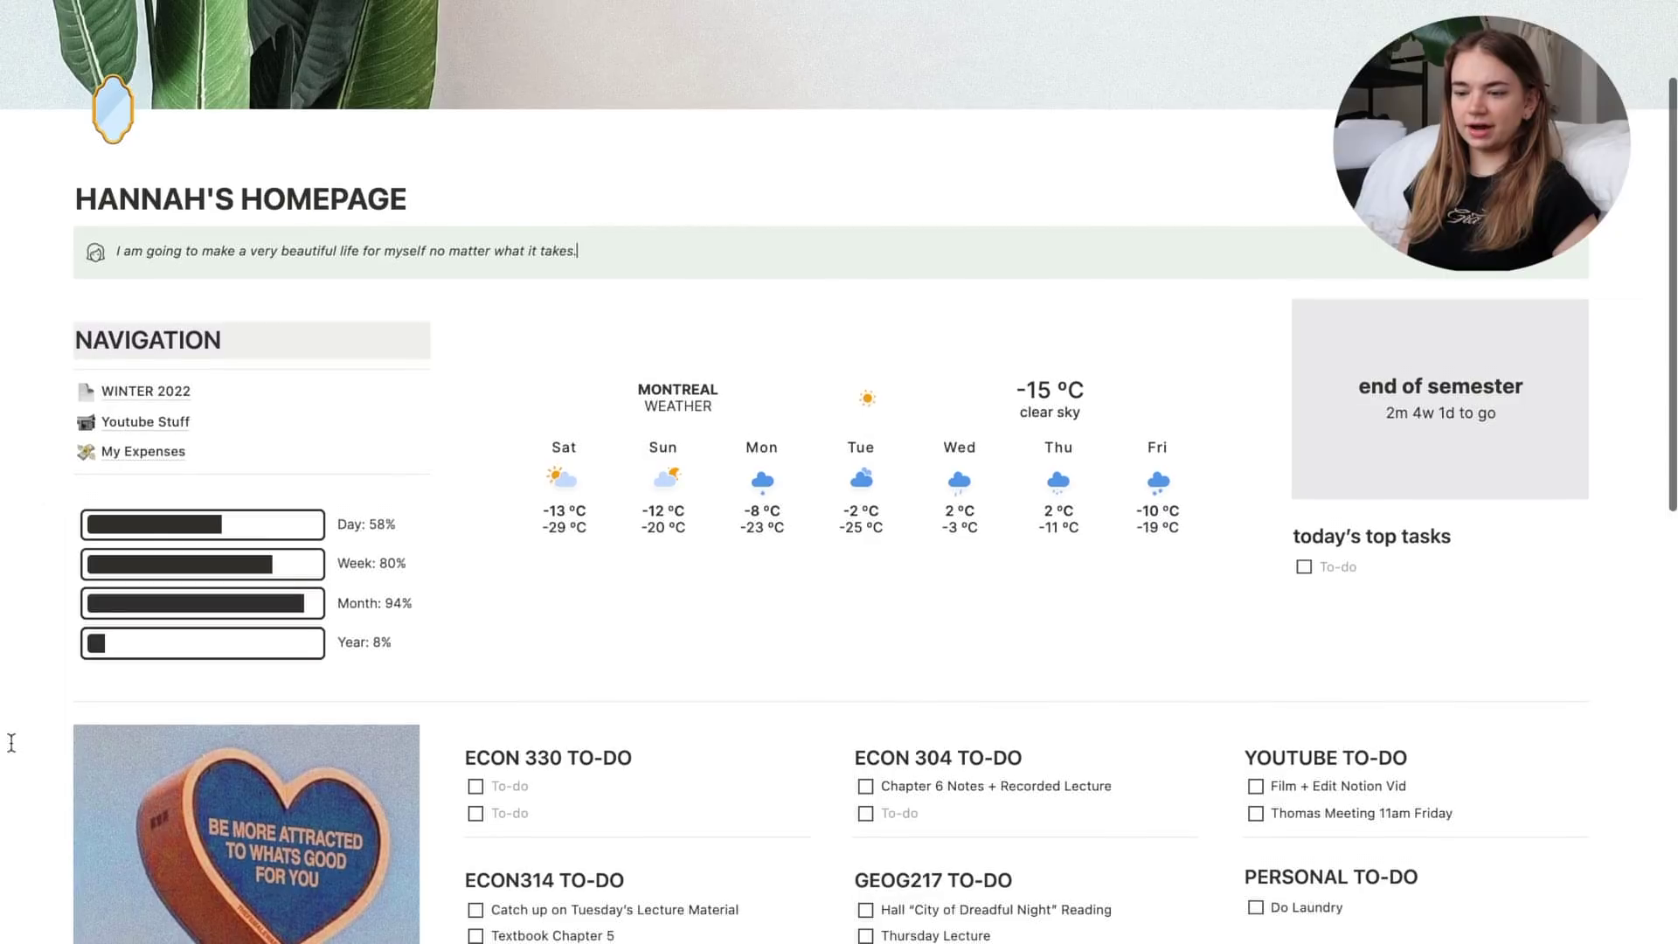
pyautogui.scroll(-1, 11, 740)
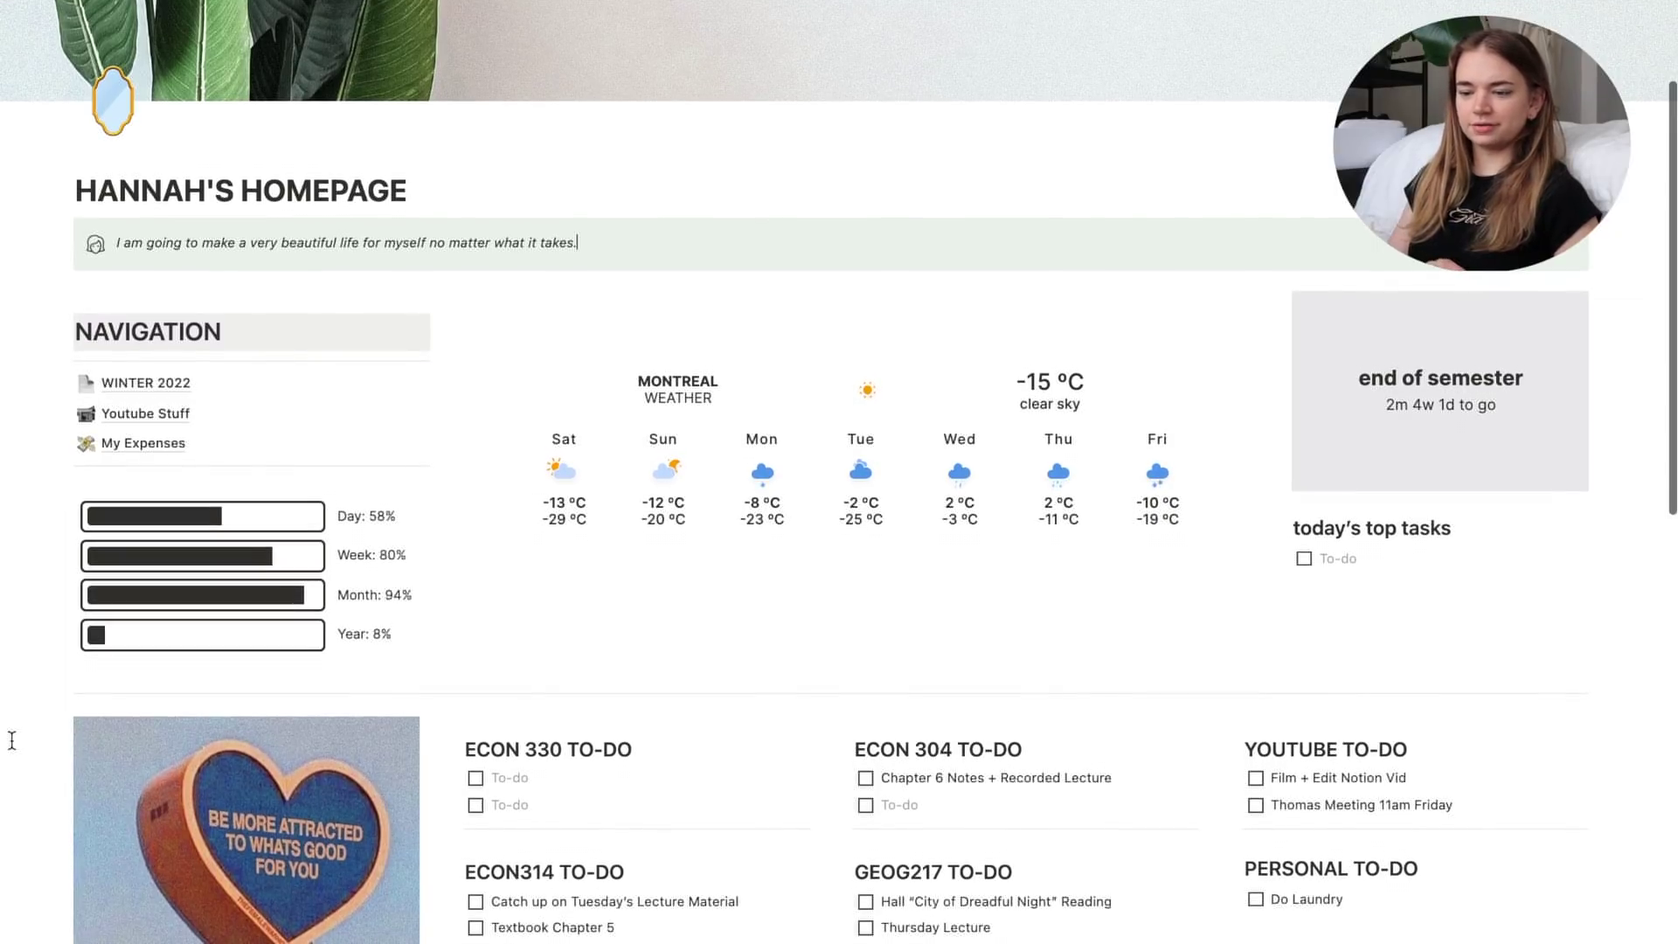
pyautogui.moveTo(257, 614)
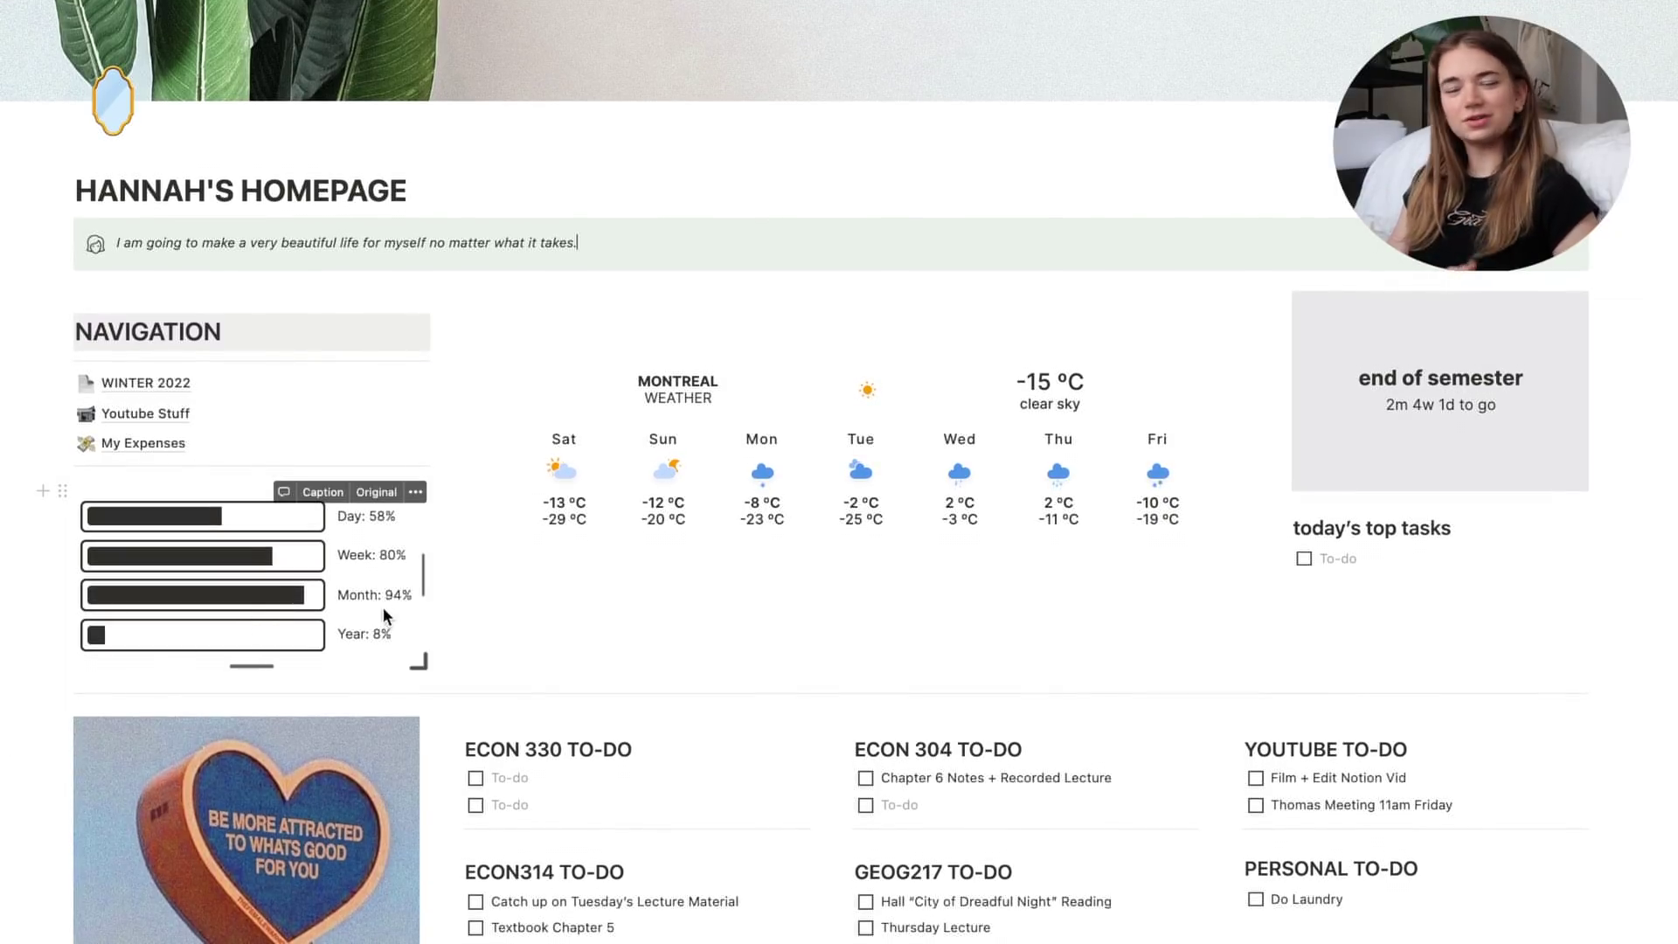
pyautogui.scroll(-1, 586, 647)
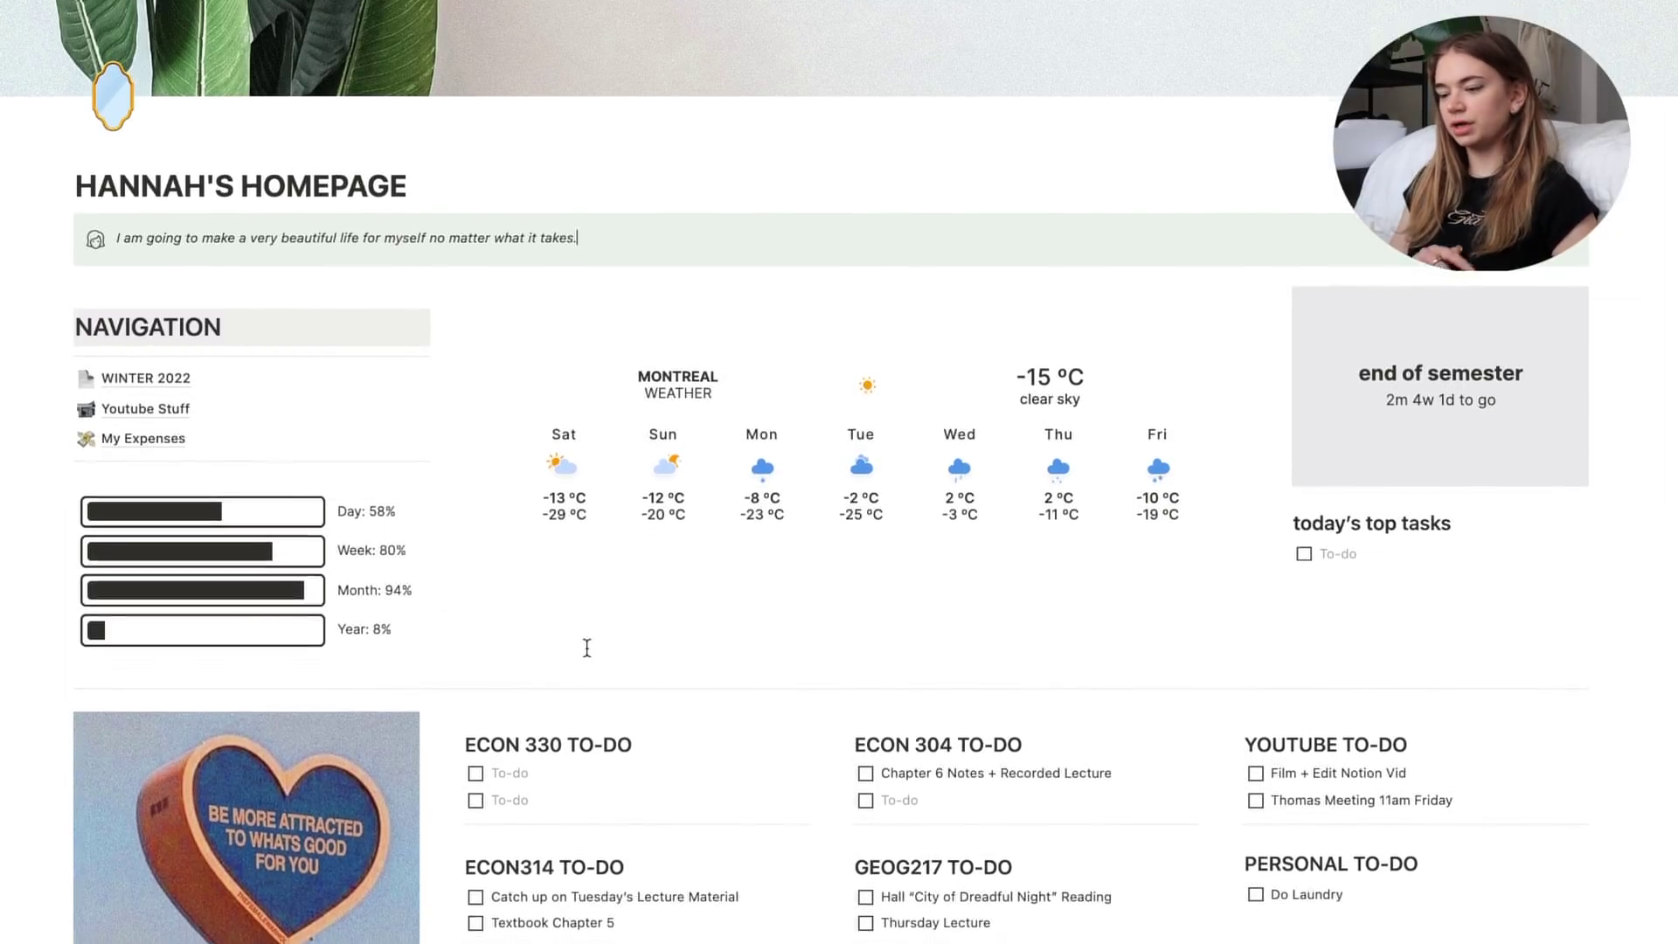
pyautogui.scroll(-2, 587, 648)
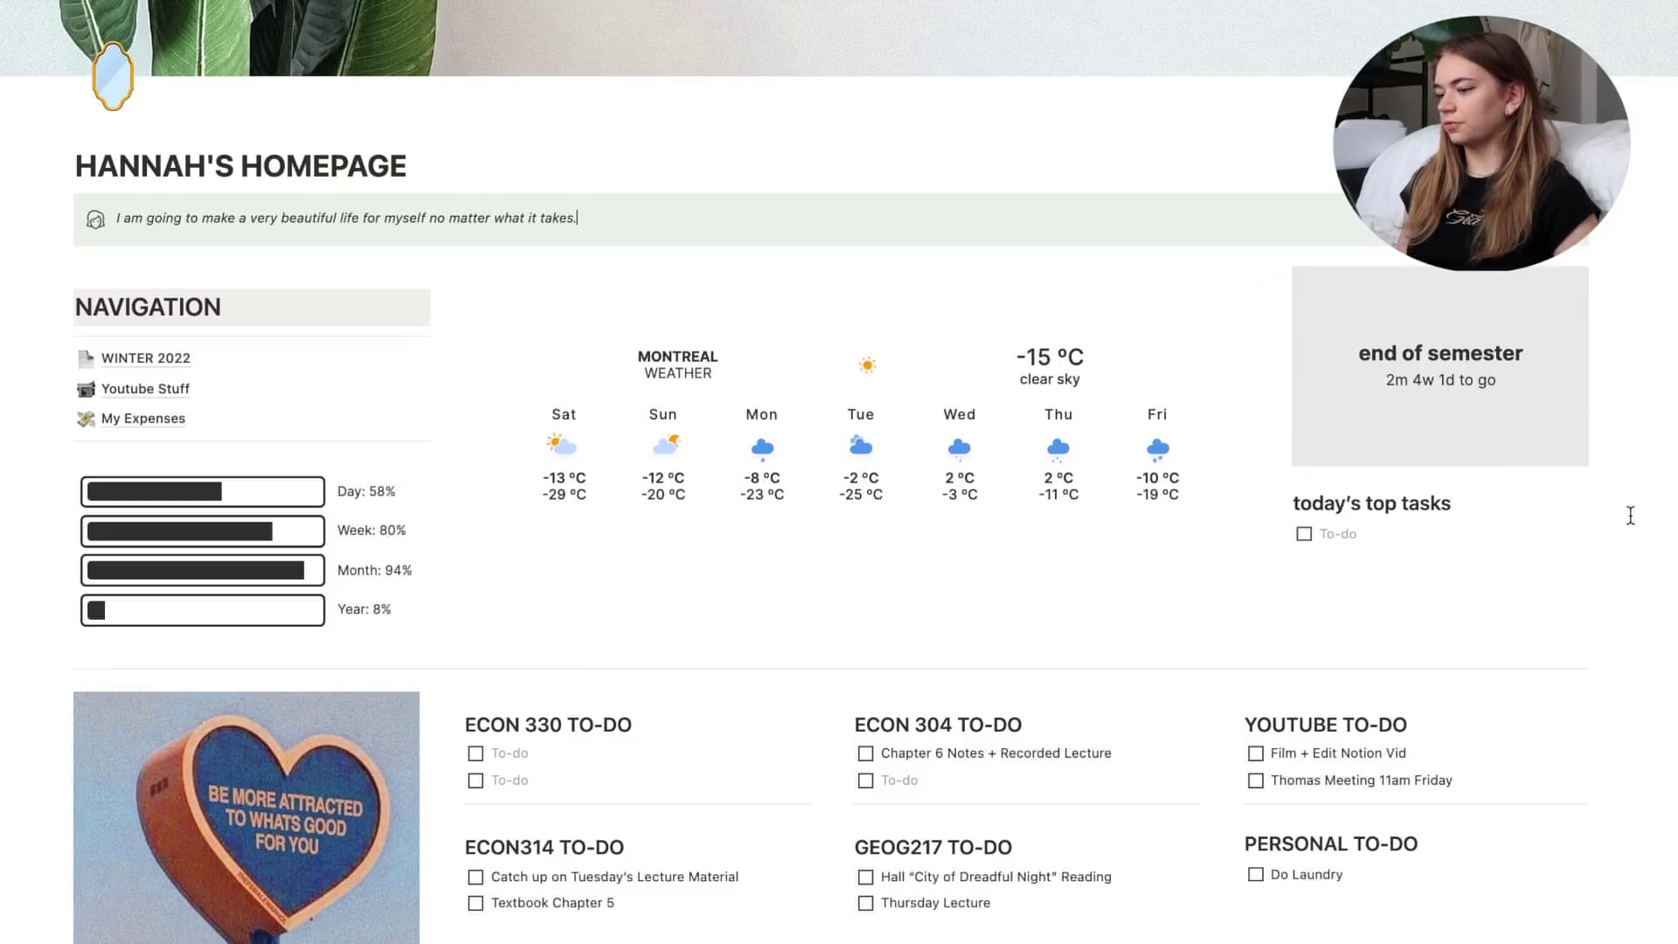
pyautogui.scroll(-3, 1630, 516)
# Add a 'film notion vid' to-do under today's top tasks and tick it done.
pyautogui.write('film notion vid')
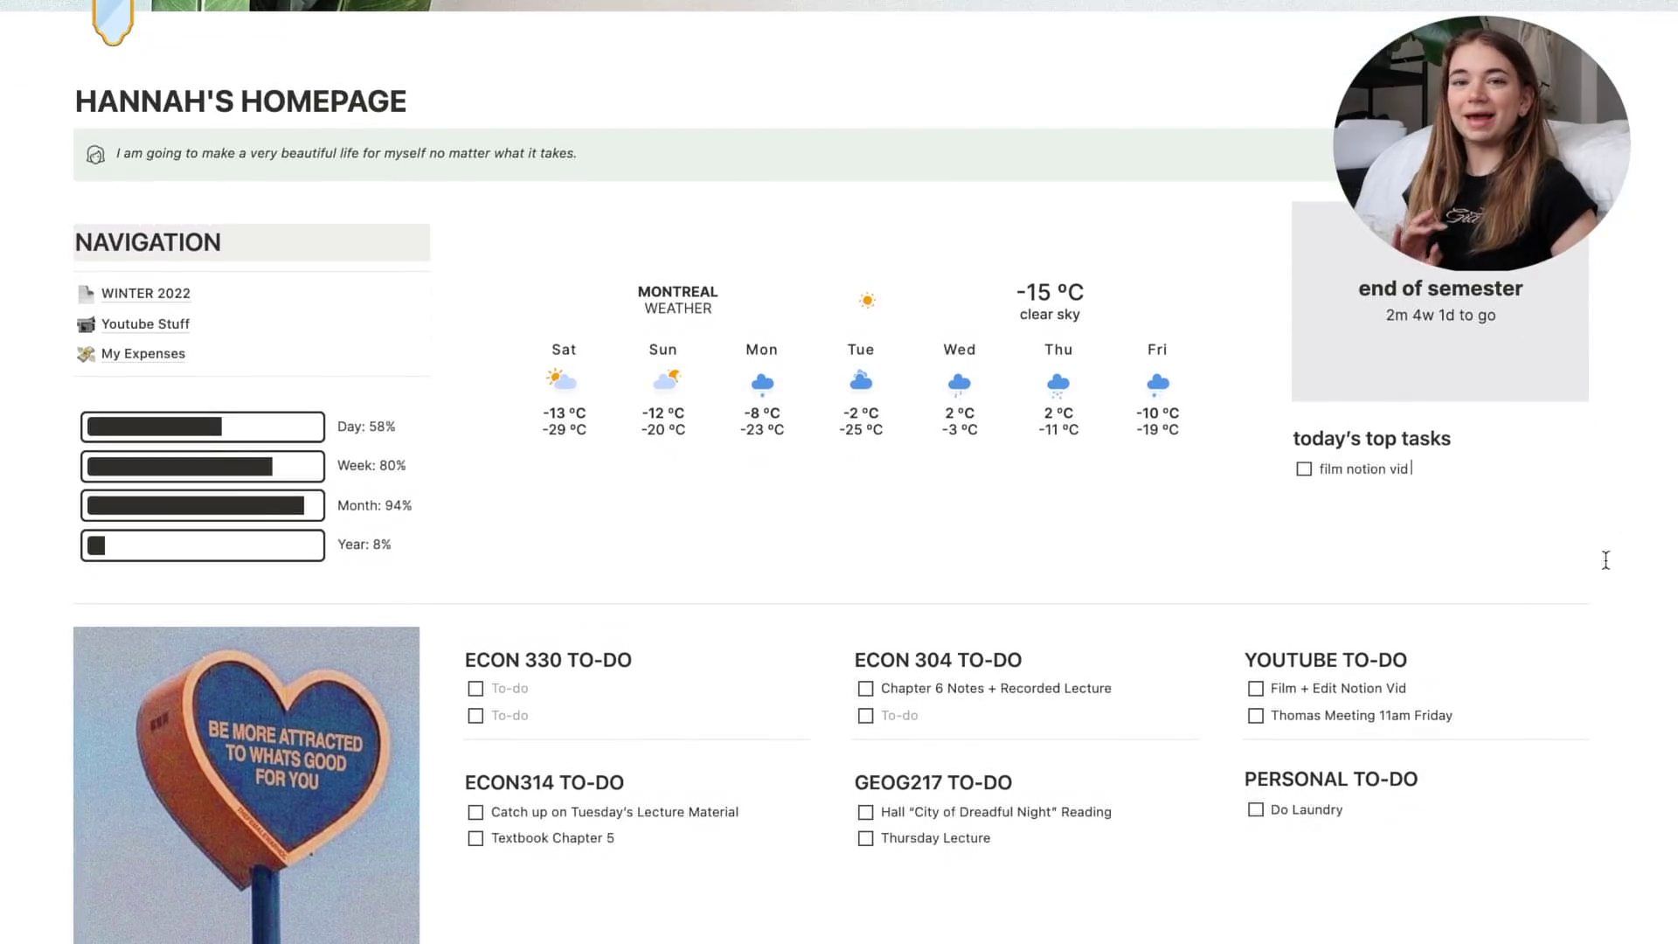
pyautogui.click(1303, 468)
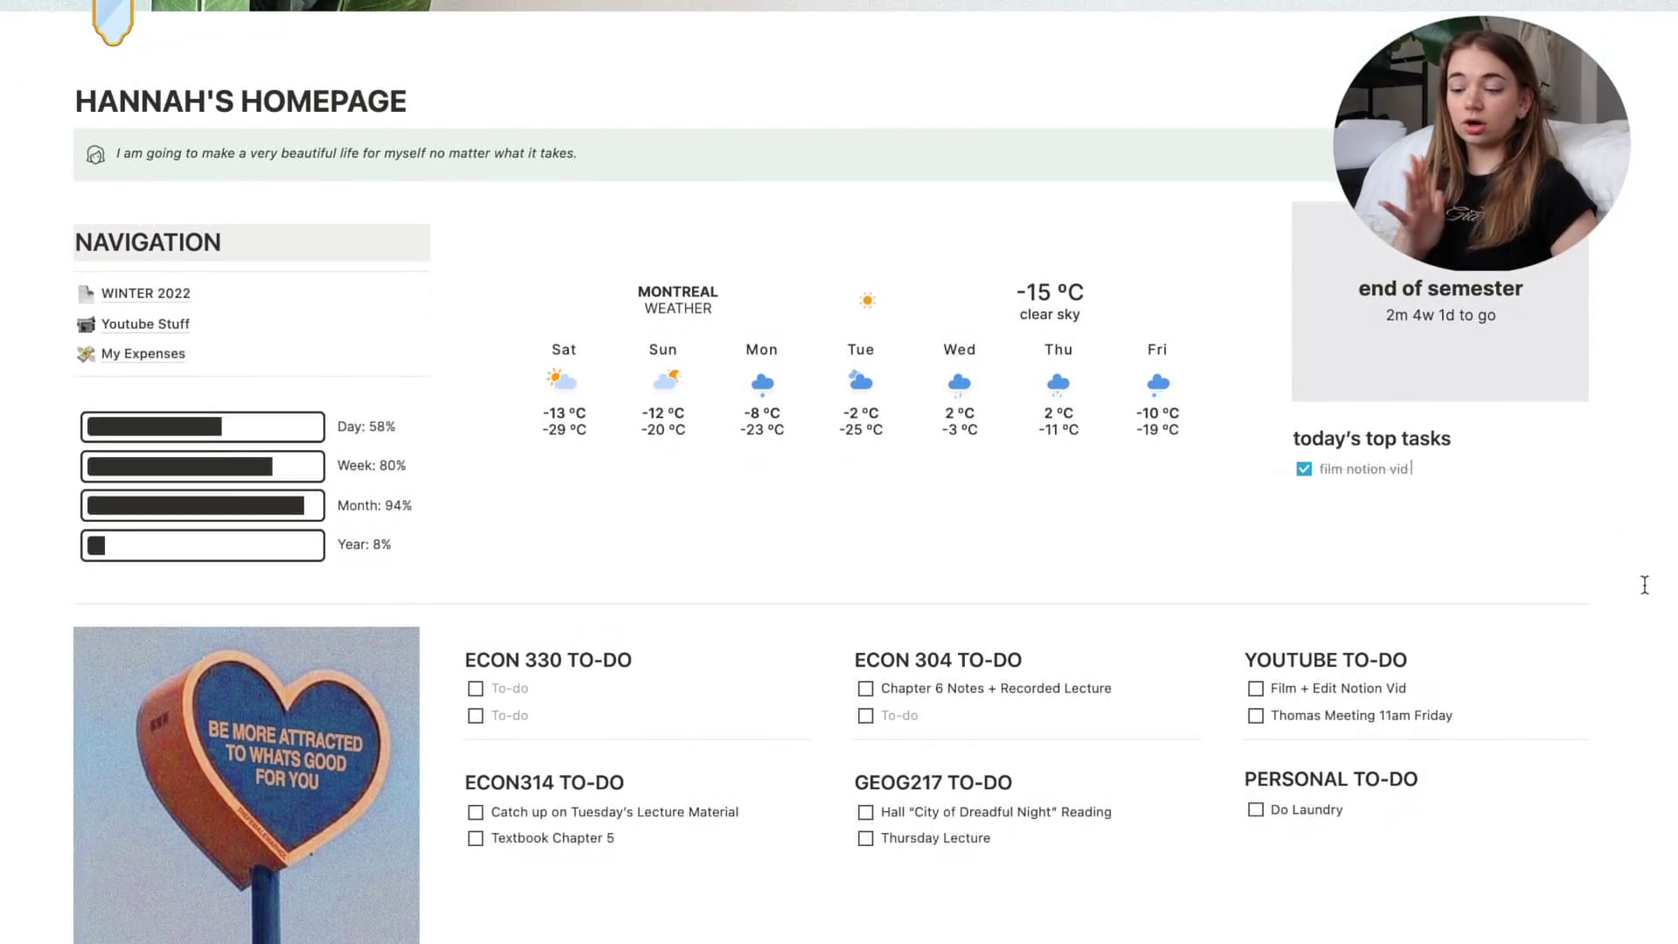
pyautogui.scroll(-5, 1644, 585)
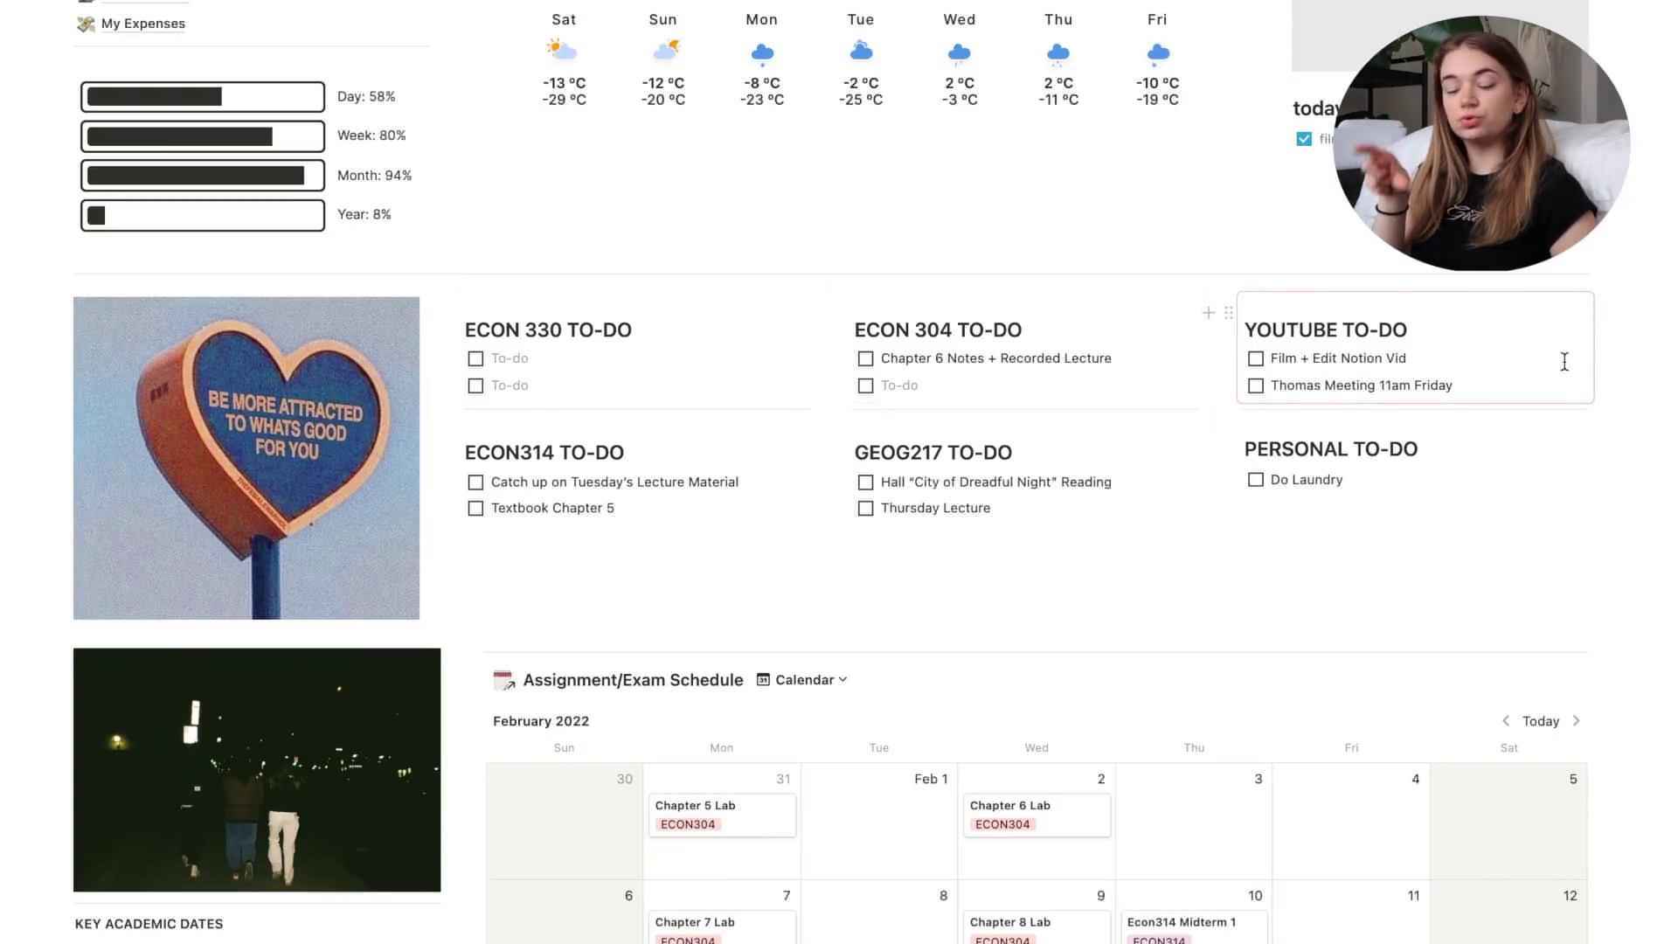
pyautogui.click(1231, 312)
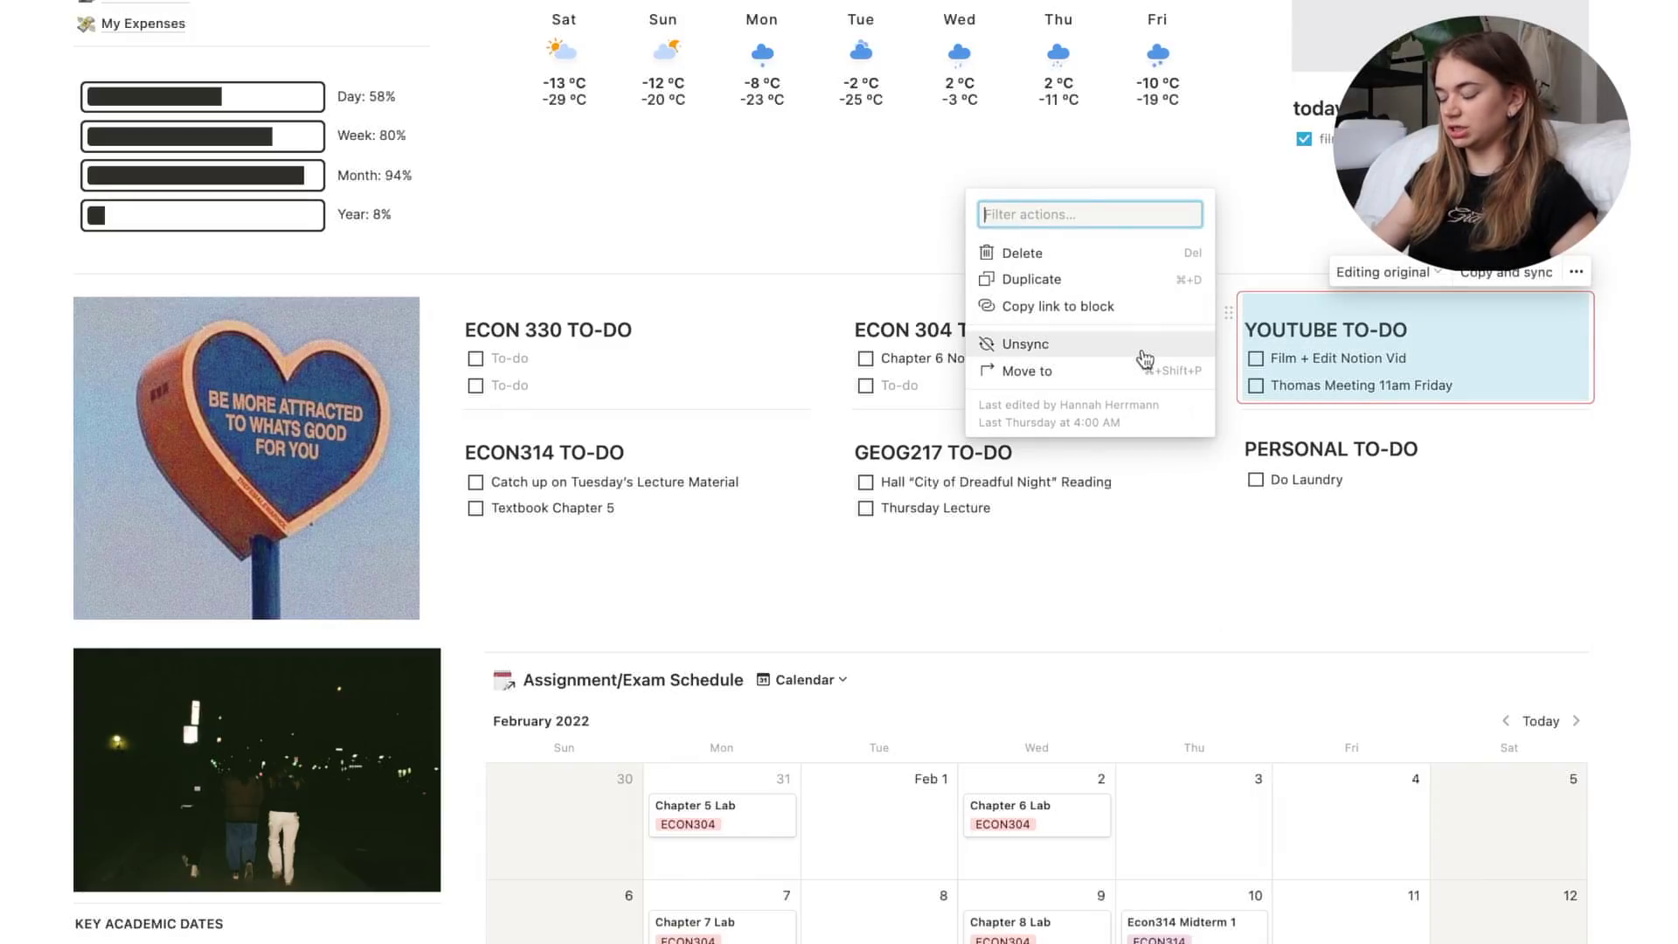
pyautogui.click(1650, 511)
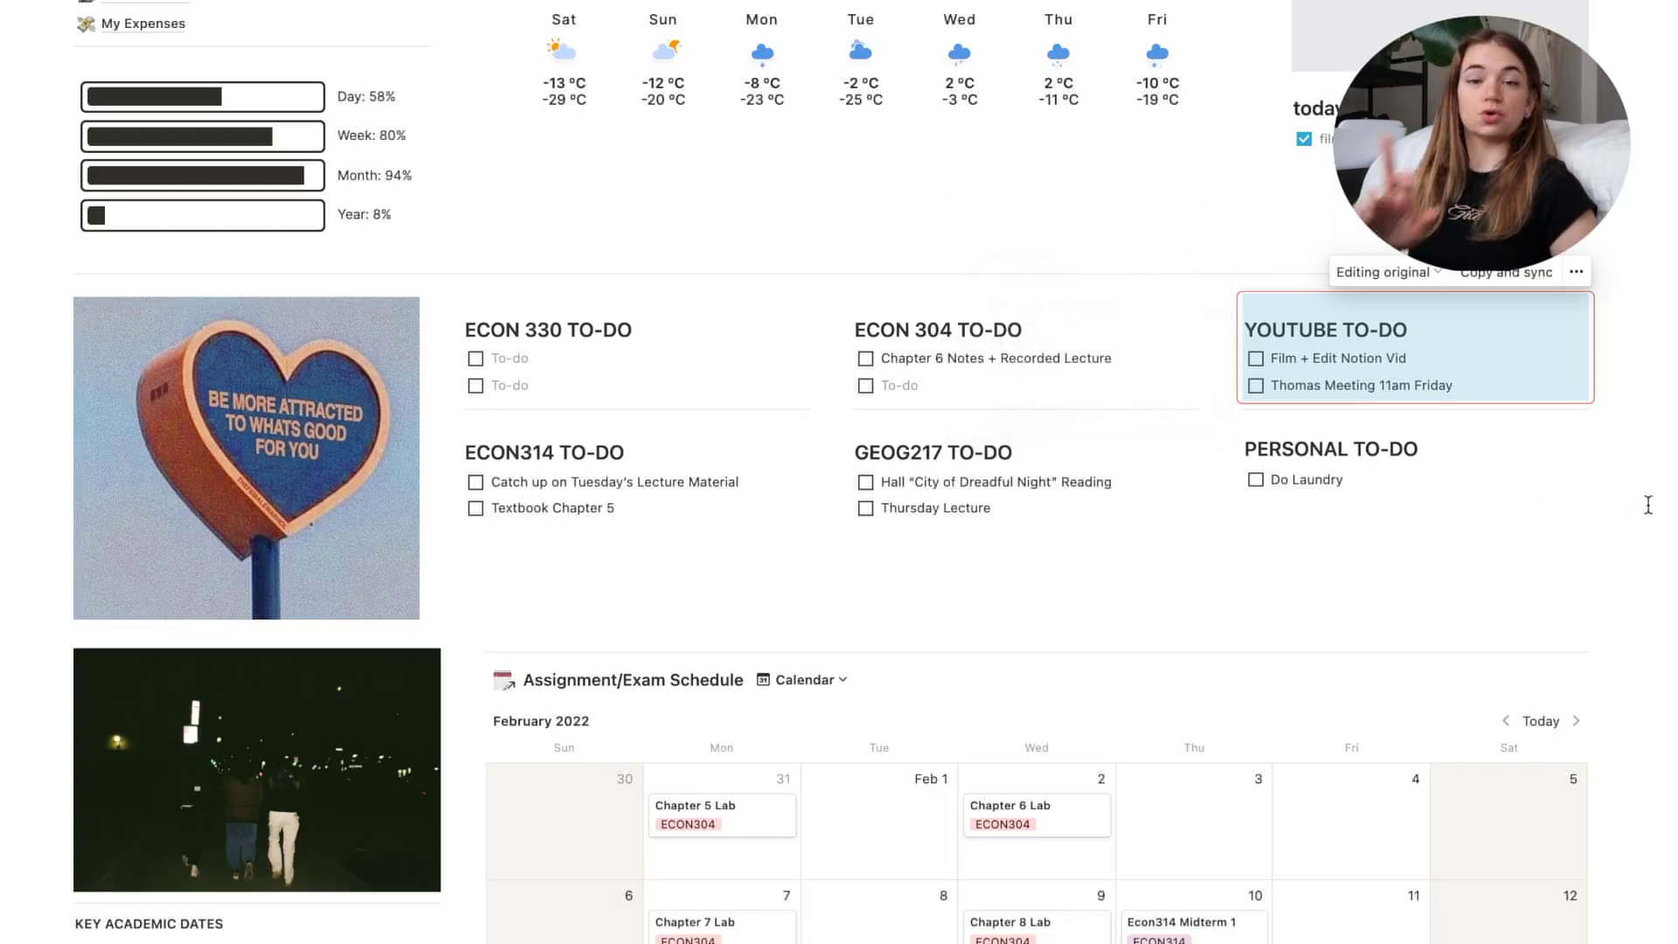
pyautogui.click(1639, 458)
pyautogui.scroll(-1, 1639, 458)
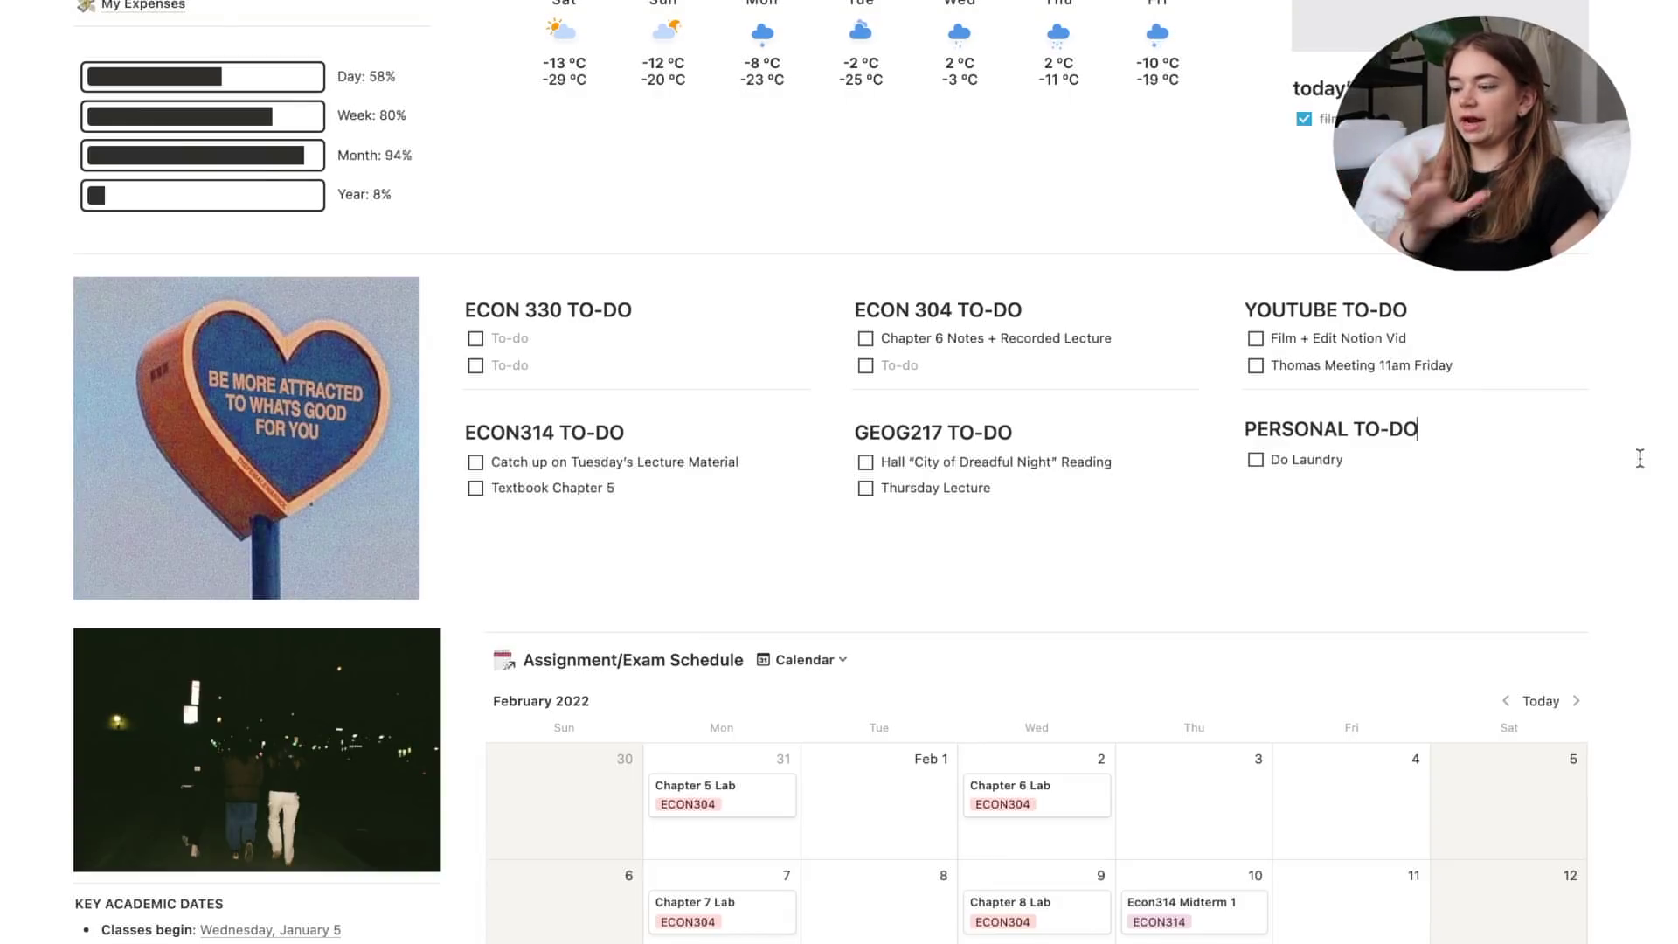
pyautogui.scroll(-2, 1639, 458)
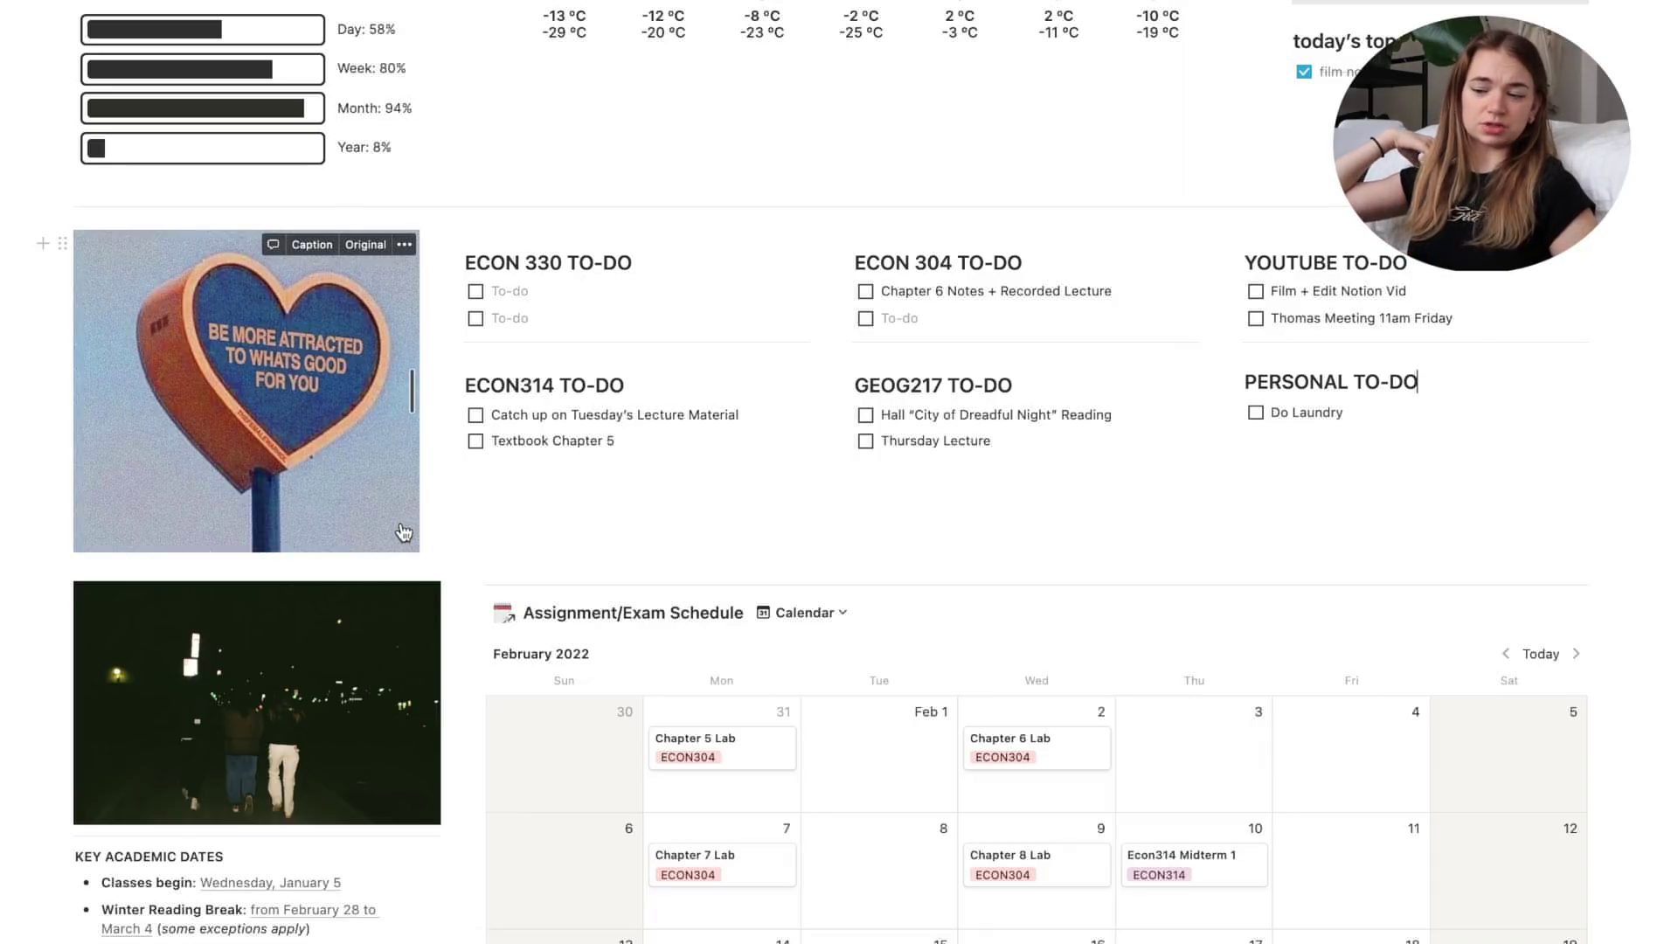
pyautogui.scroll(-3, 404, 533)
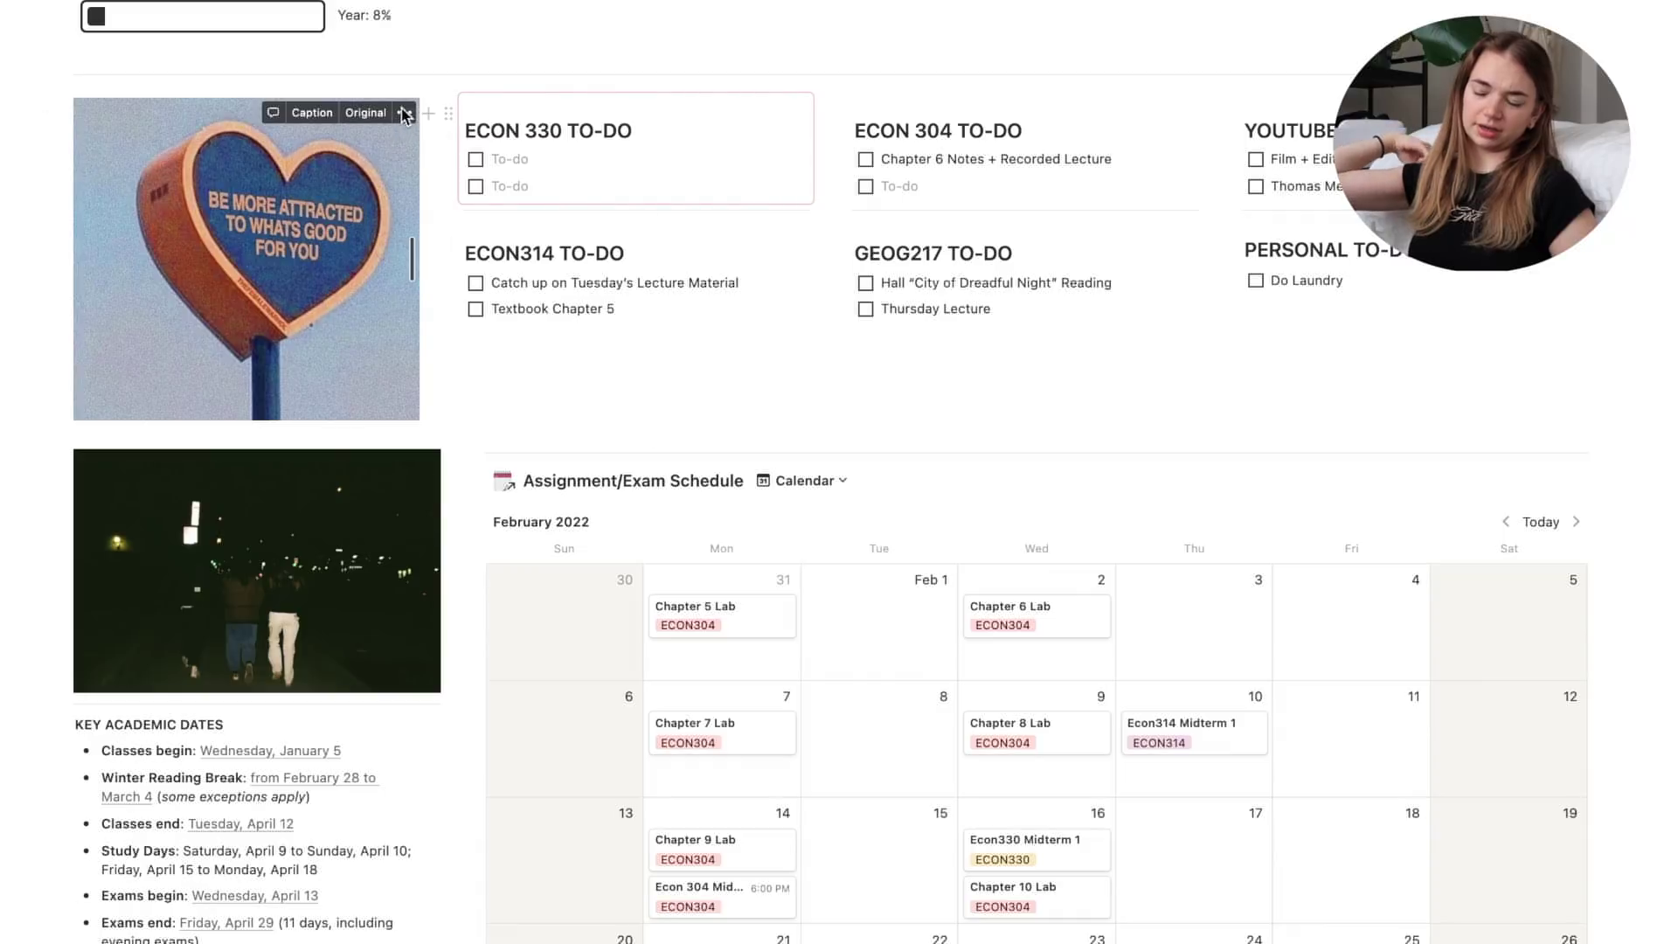
pyautogui.click(404, 114)
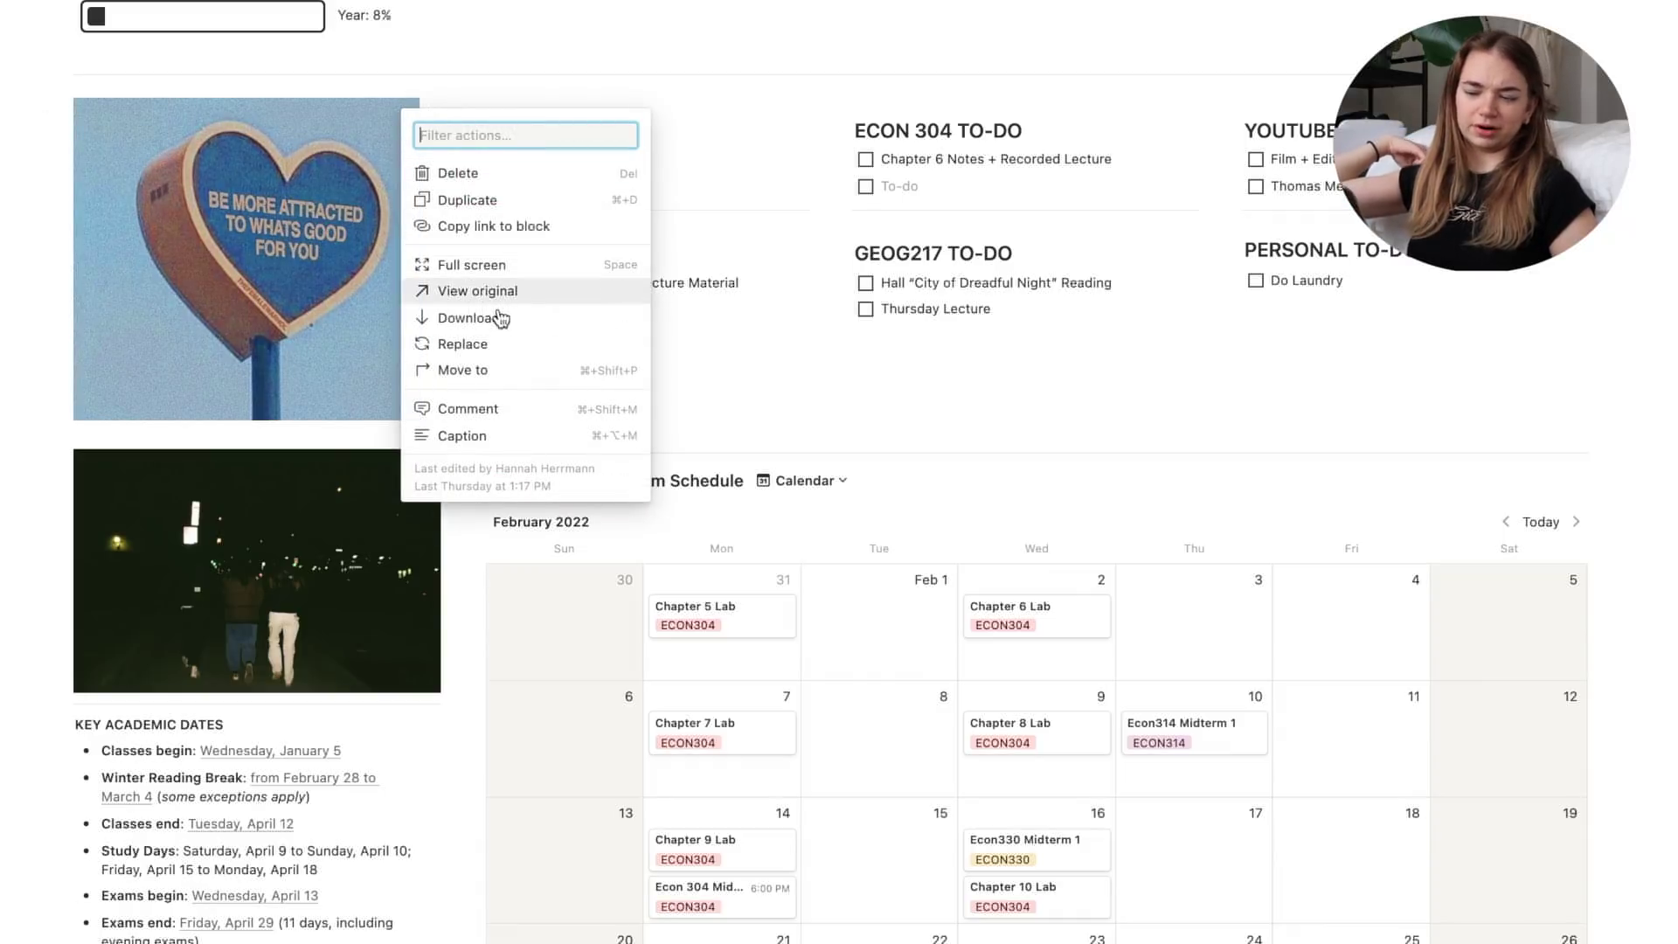
pyautogui.click(502, 348)
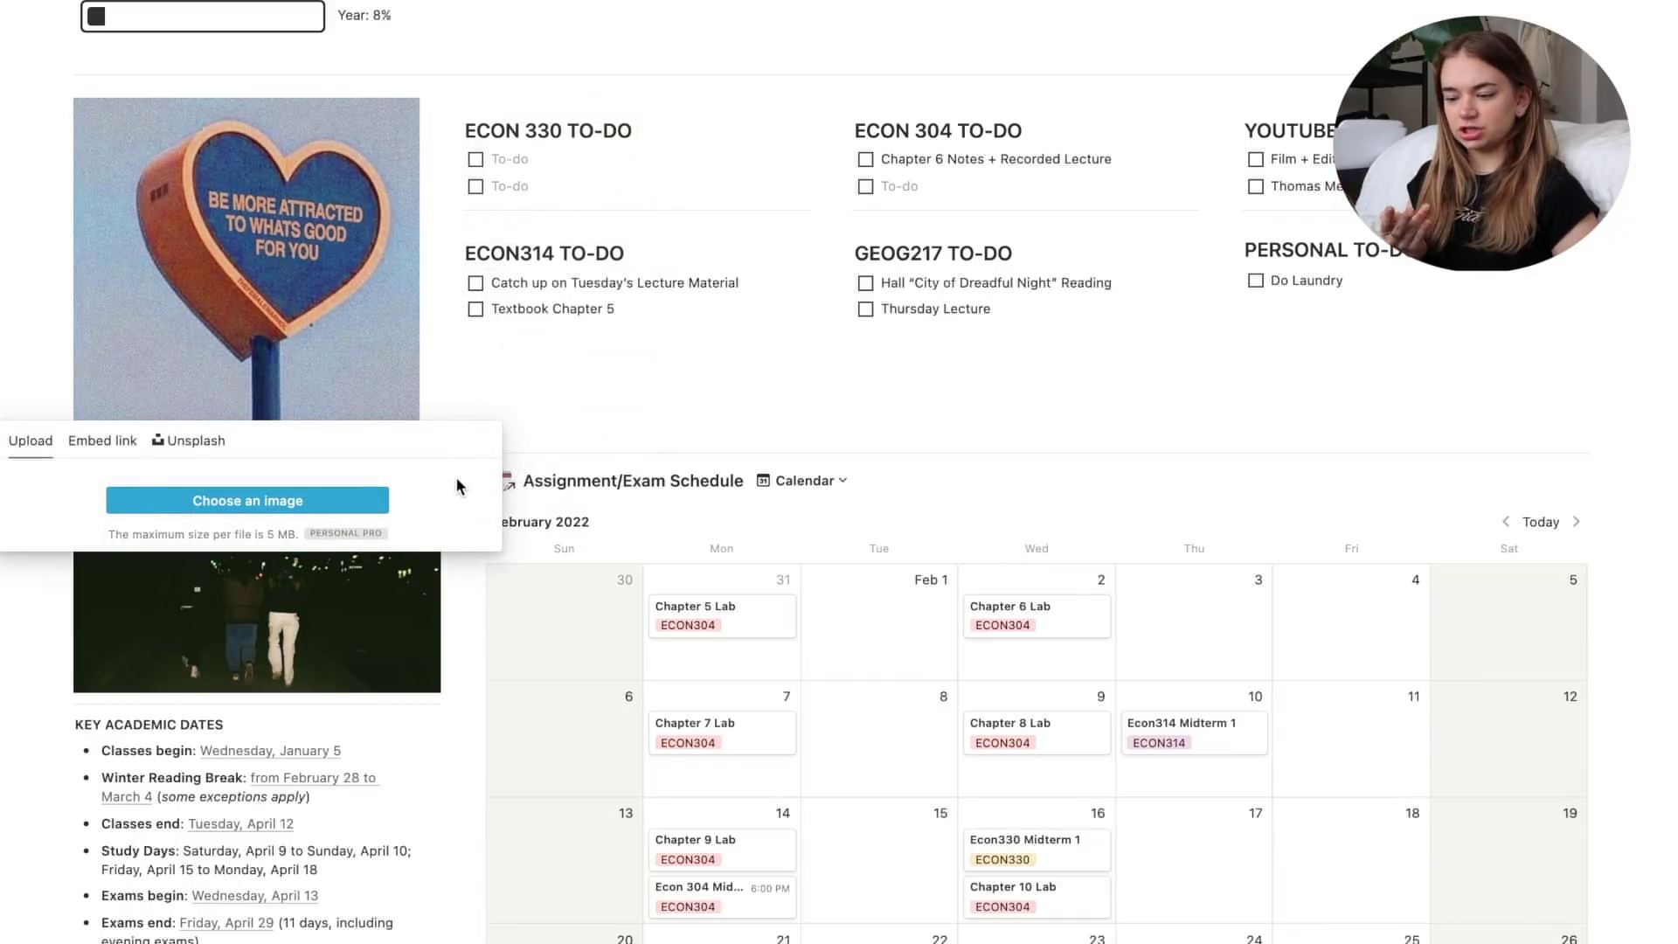
pyautogui.click(1615, 559)
pyautogui.scroll(-5, 1619, 557)
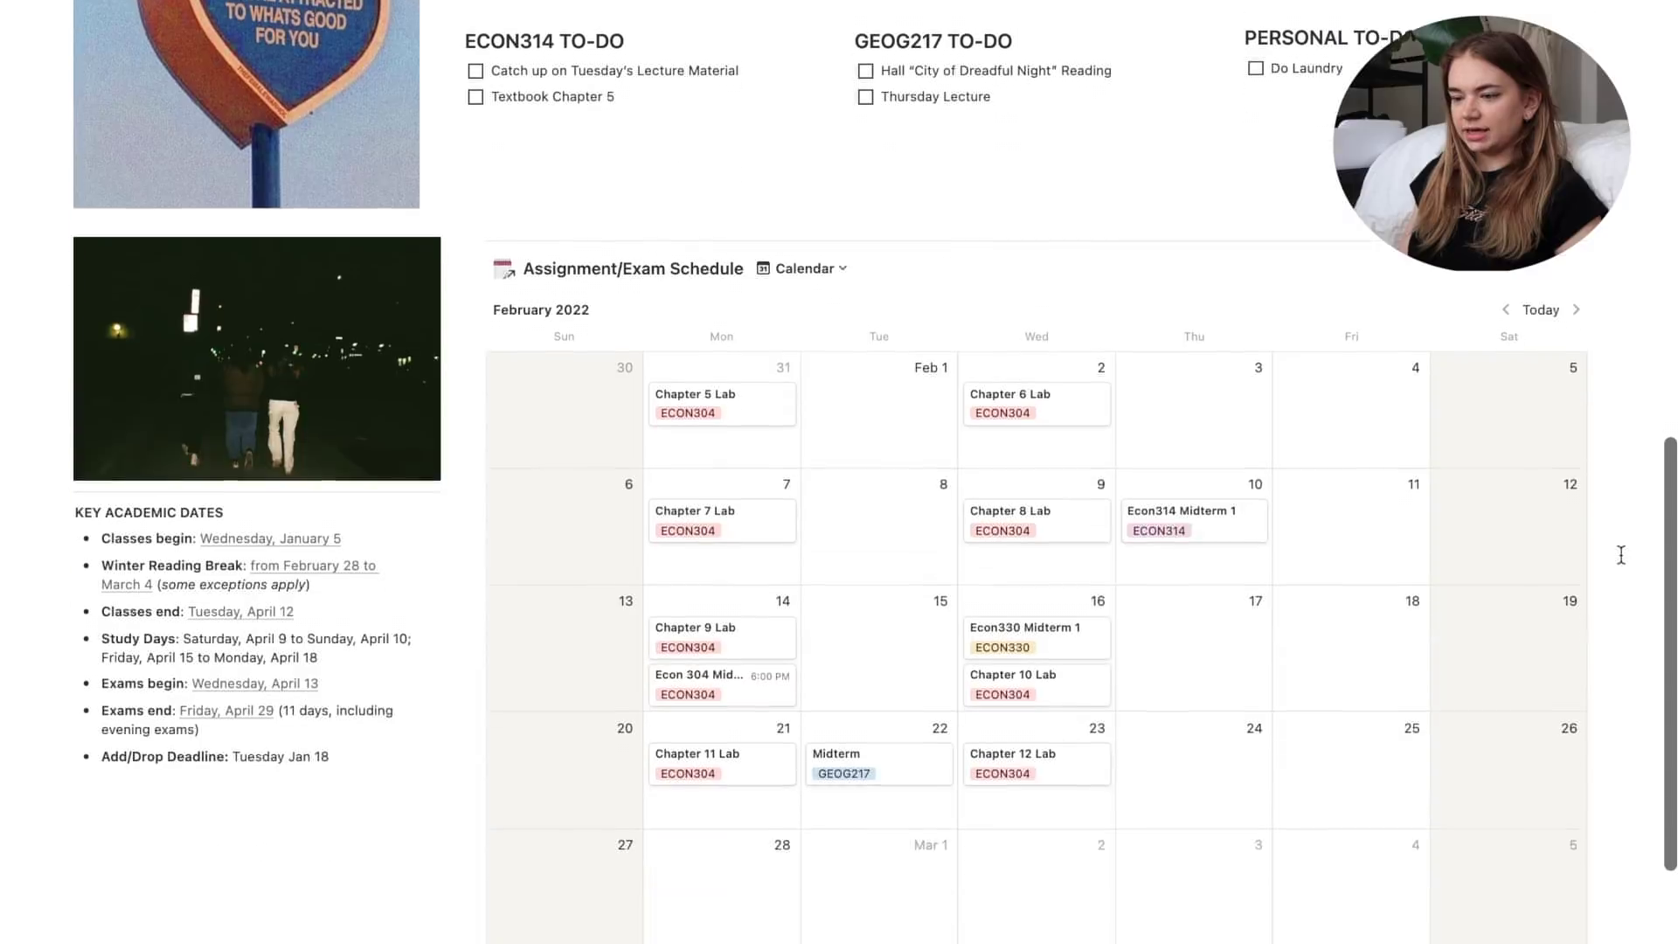
pyautogui.scroll(-1, 1621, 555)
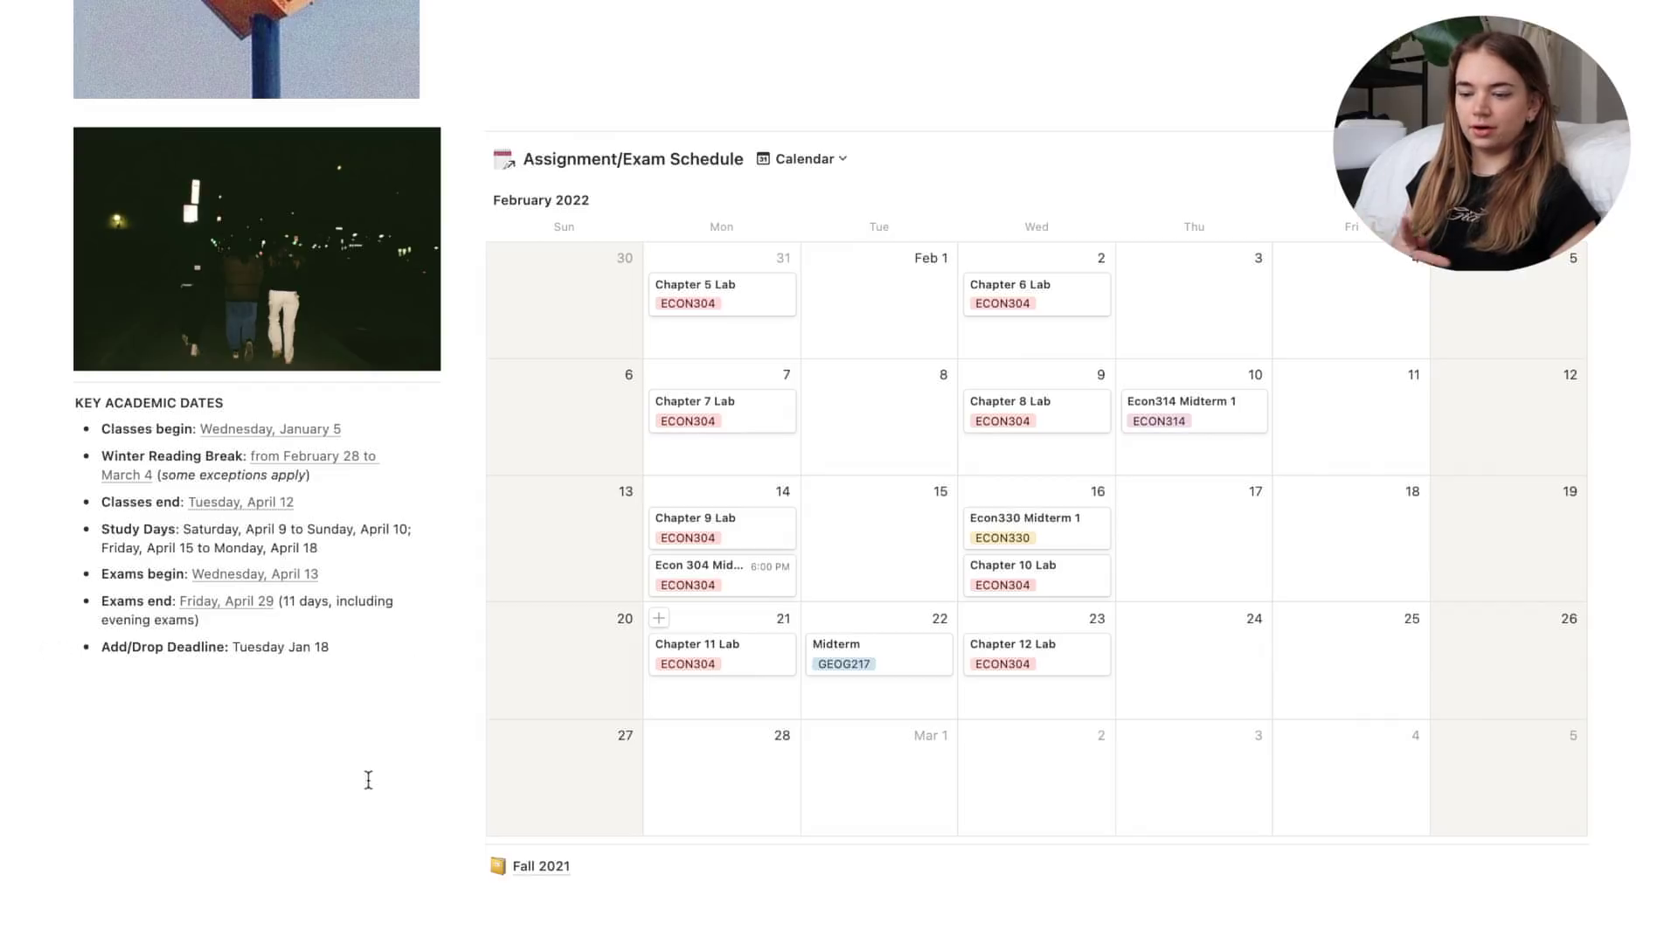
pyautogui.scroll(15, 368, 780)
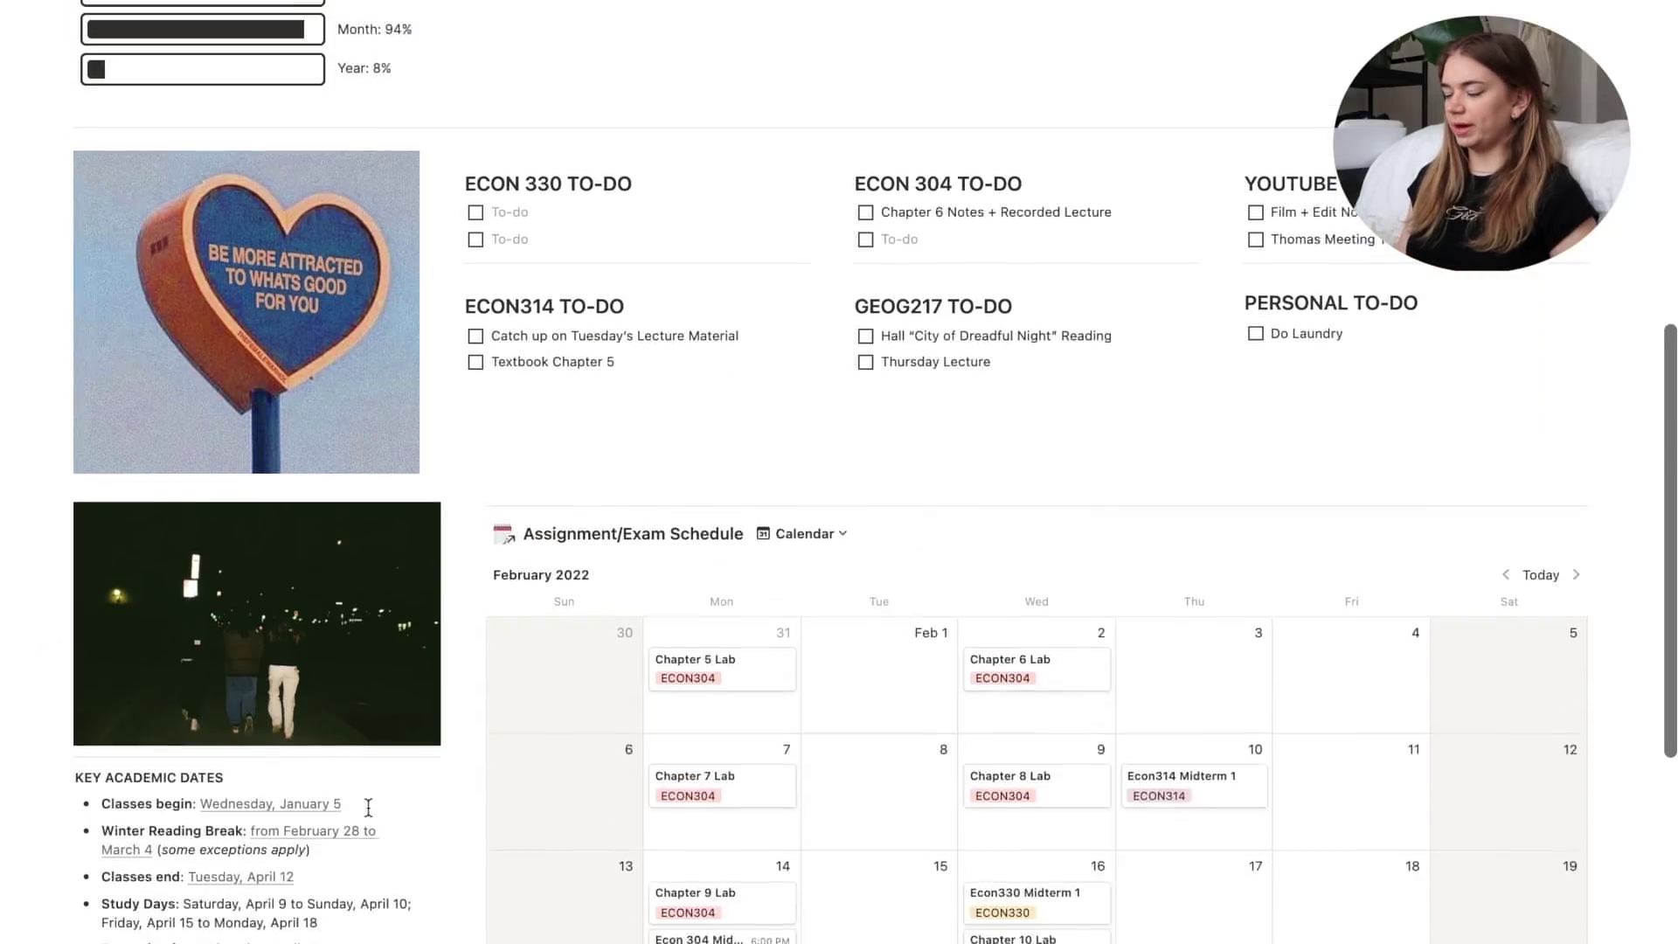
pyautogui.scroll(3, 371, 838)
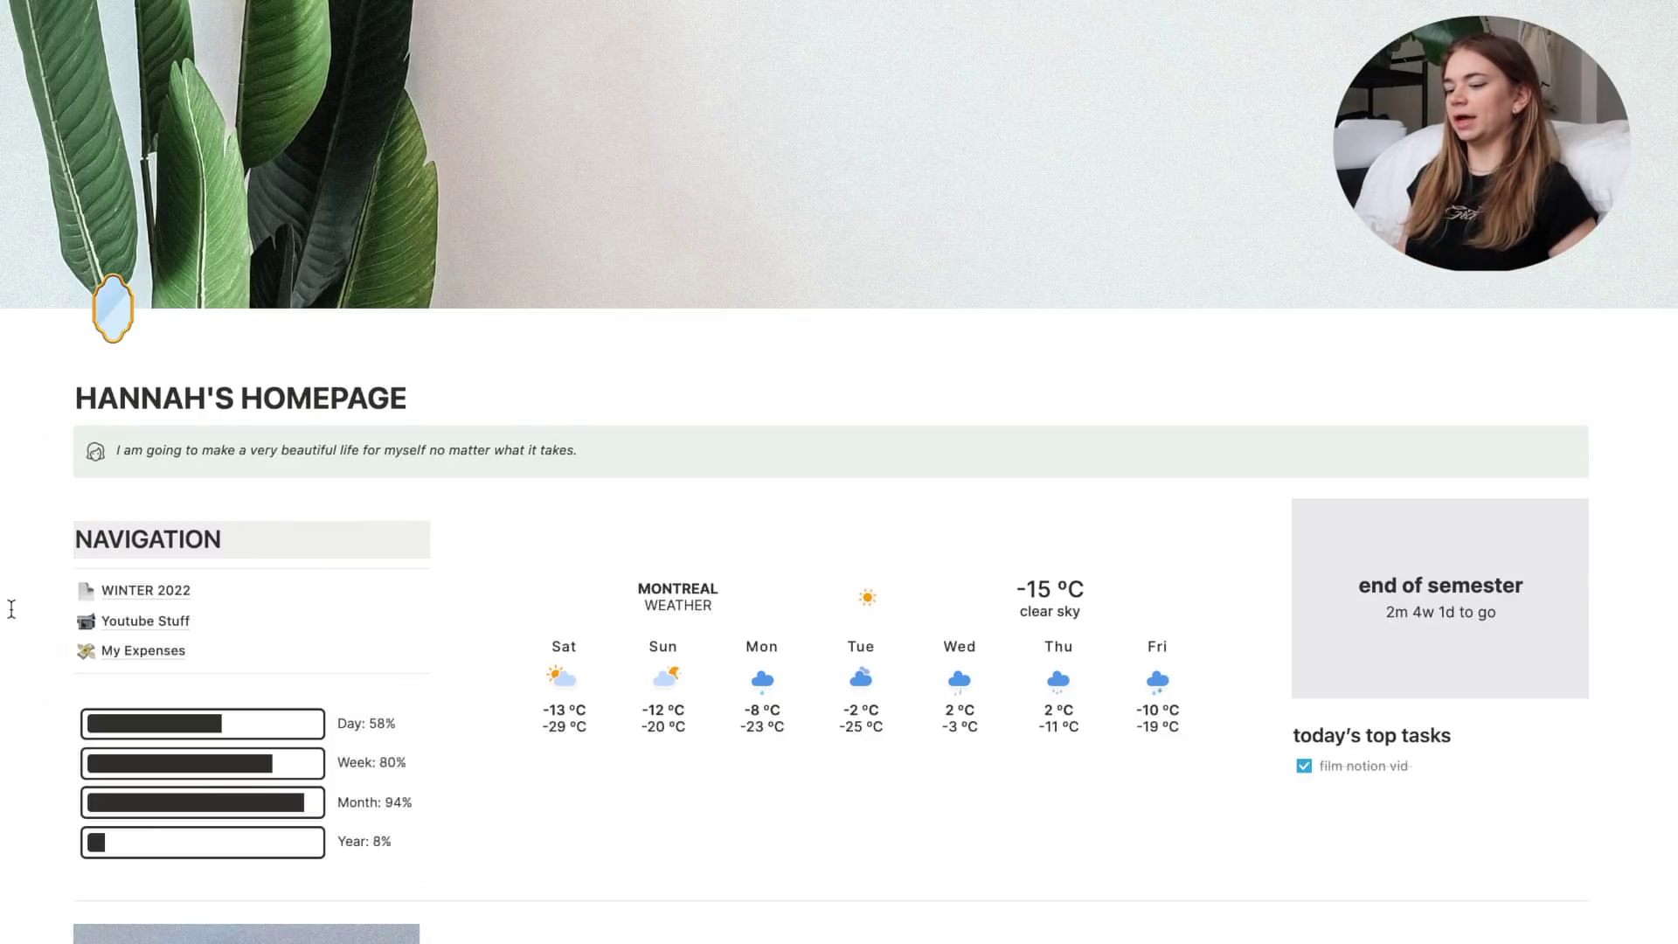
pyautogui.scroll(-1, 11, 610)
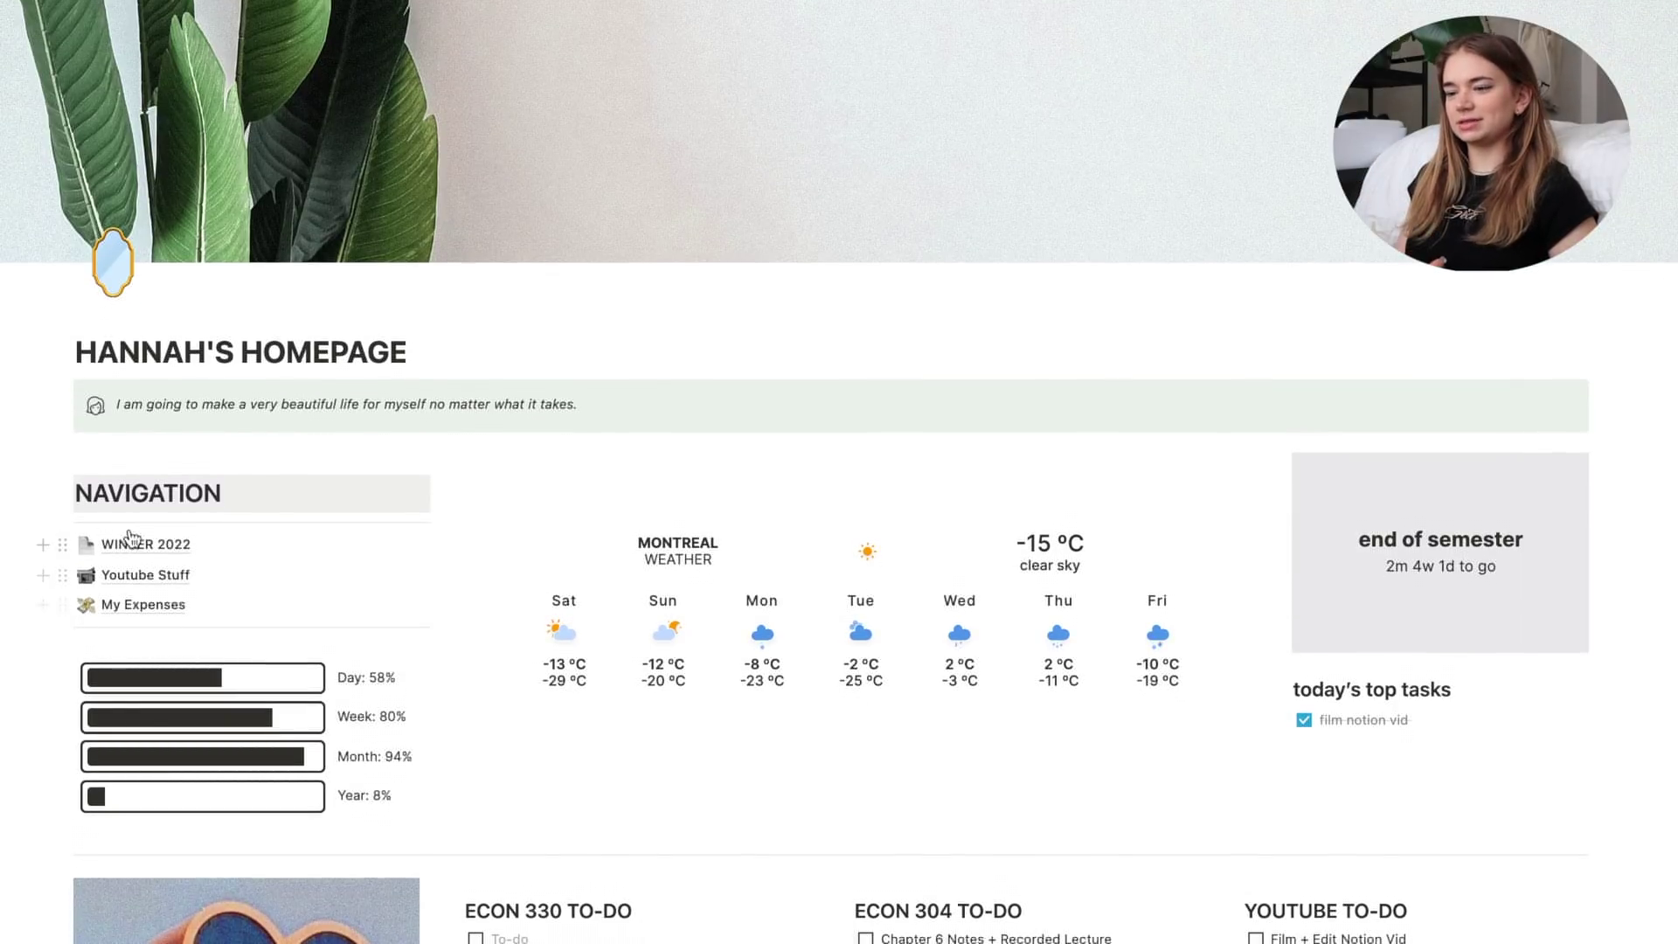
# Go to the WINTER 2022 semester page and open GEOG 217: Cities in the Modern World.
pyautogui.click(218, 548)
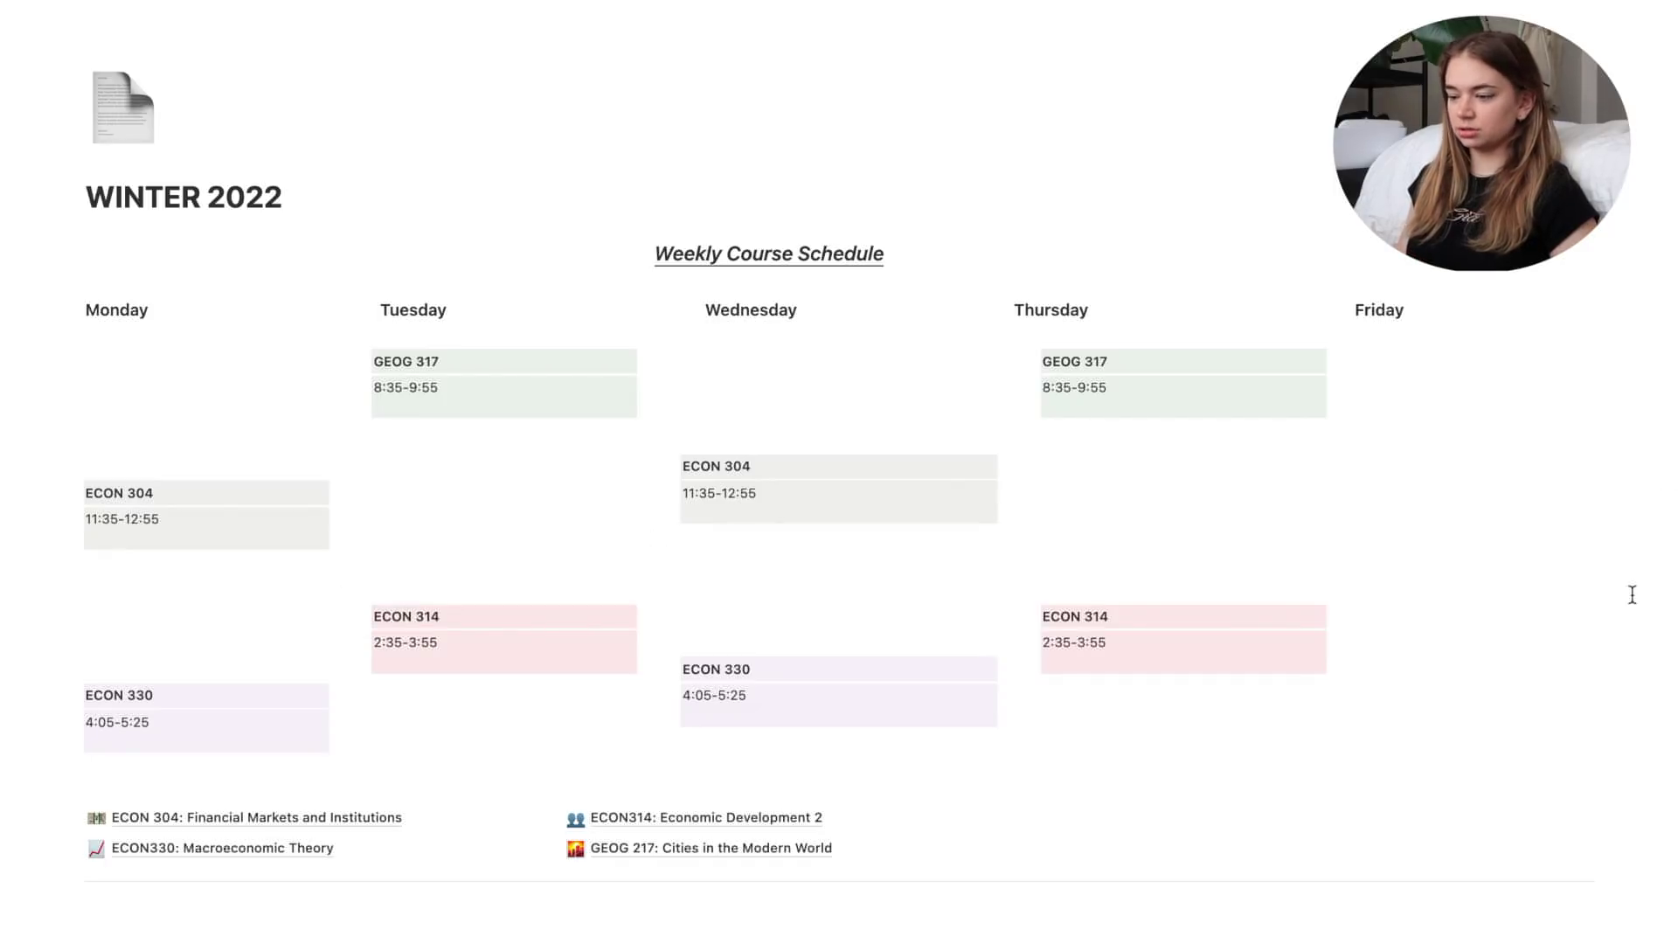
pyautogui.scroll(-1, 1631, 594)
pyautogui.scroll(-2, 1632, 594)
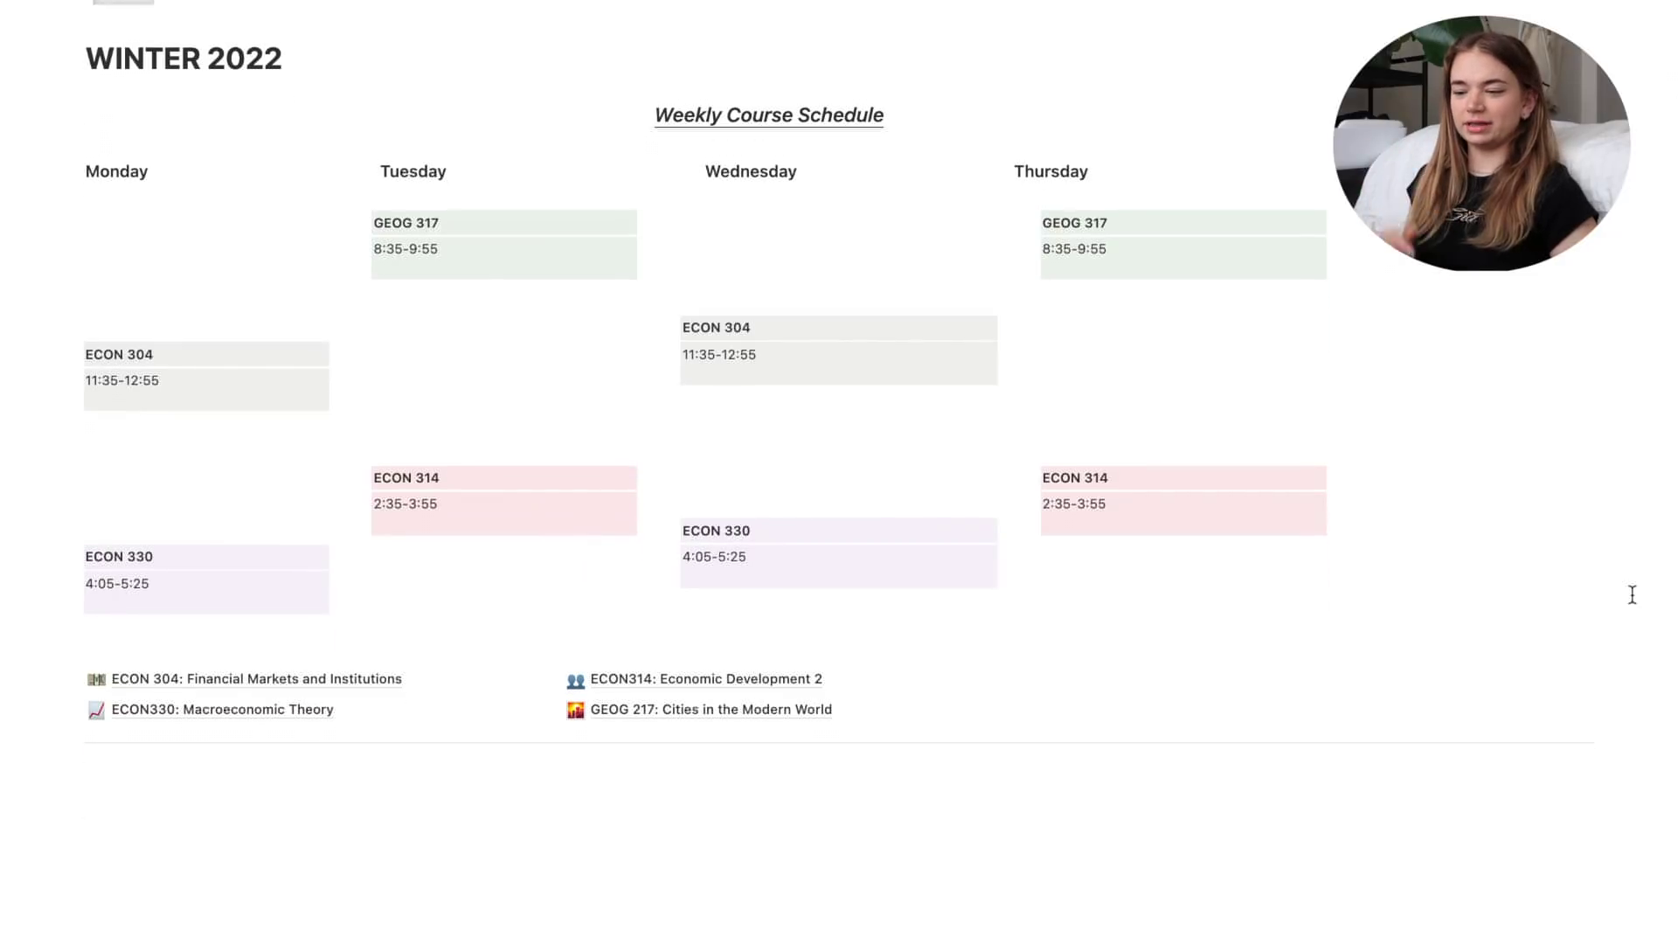
pyautogui.scroll(2, 1631, 594)
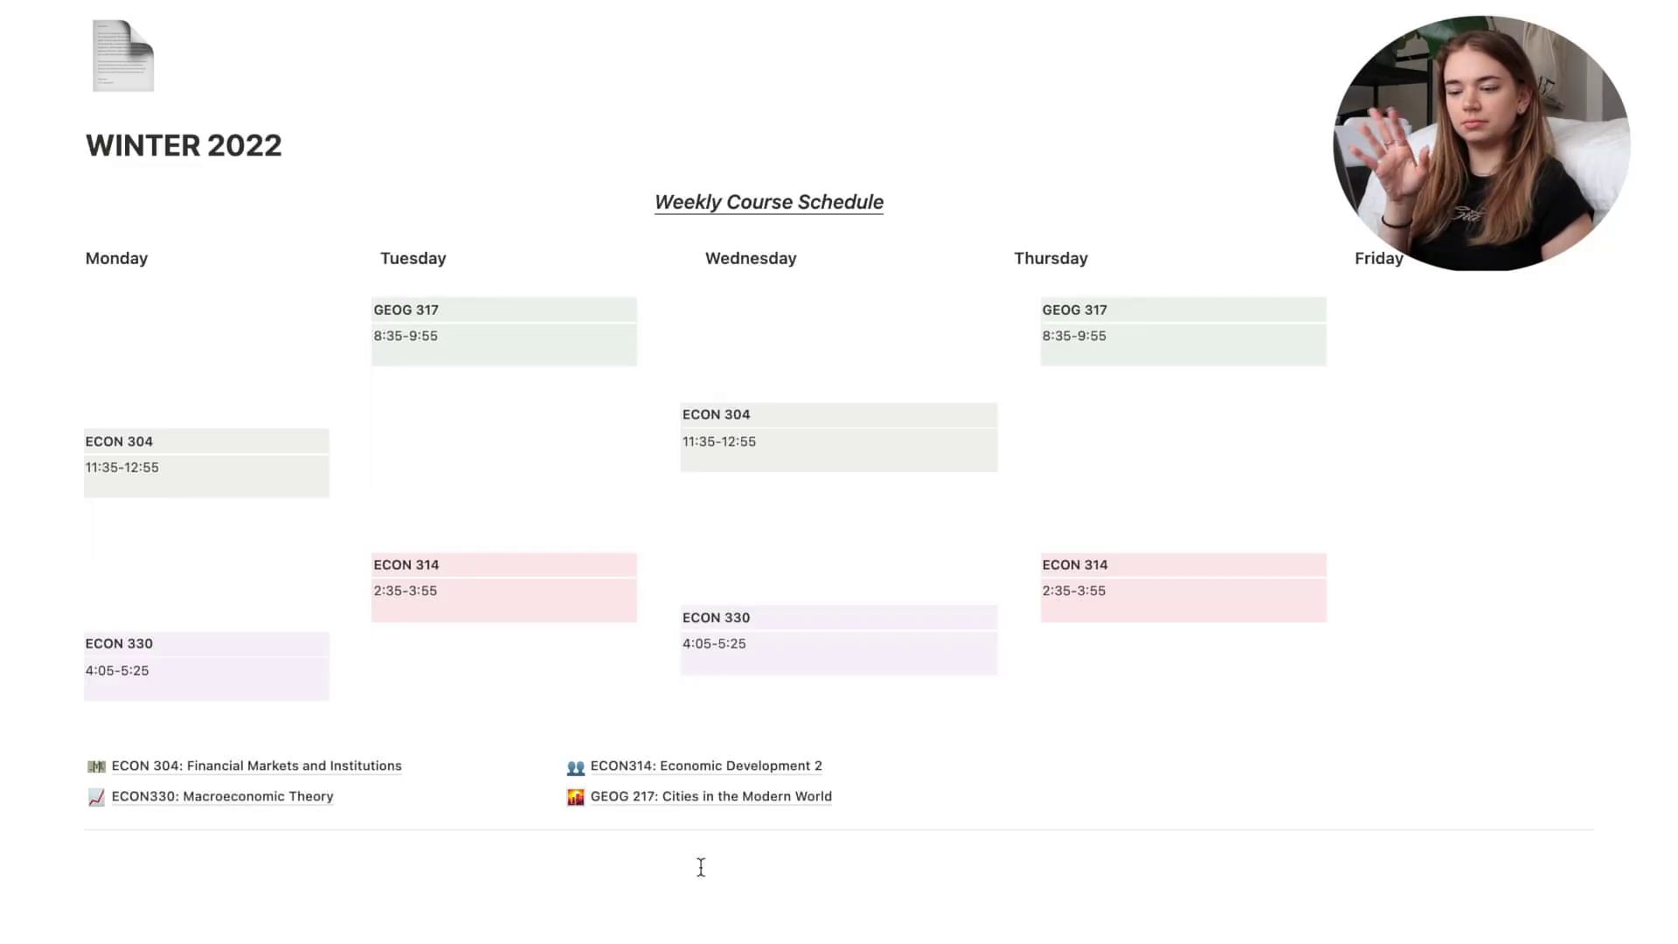
pyautogui.click(737, 802)
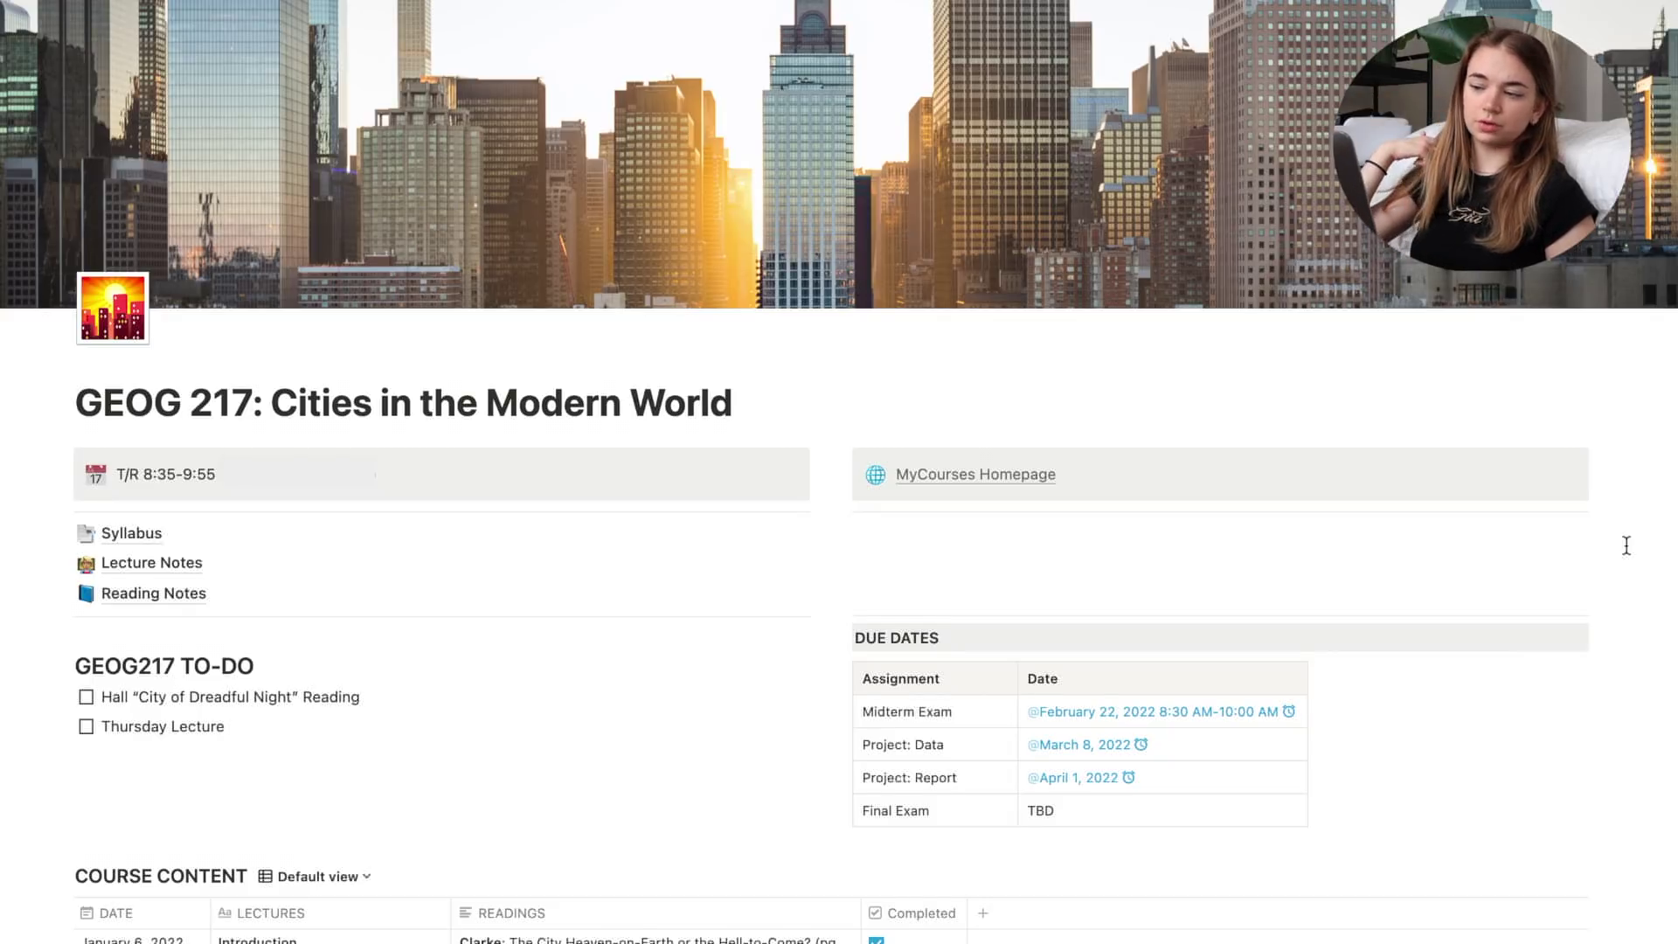
# Inspect the MyCourses Homepage link without changing it, then open the Syllabus subpage.
pyautogui.scroll(-2, 1626, 545)
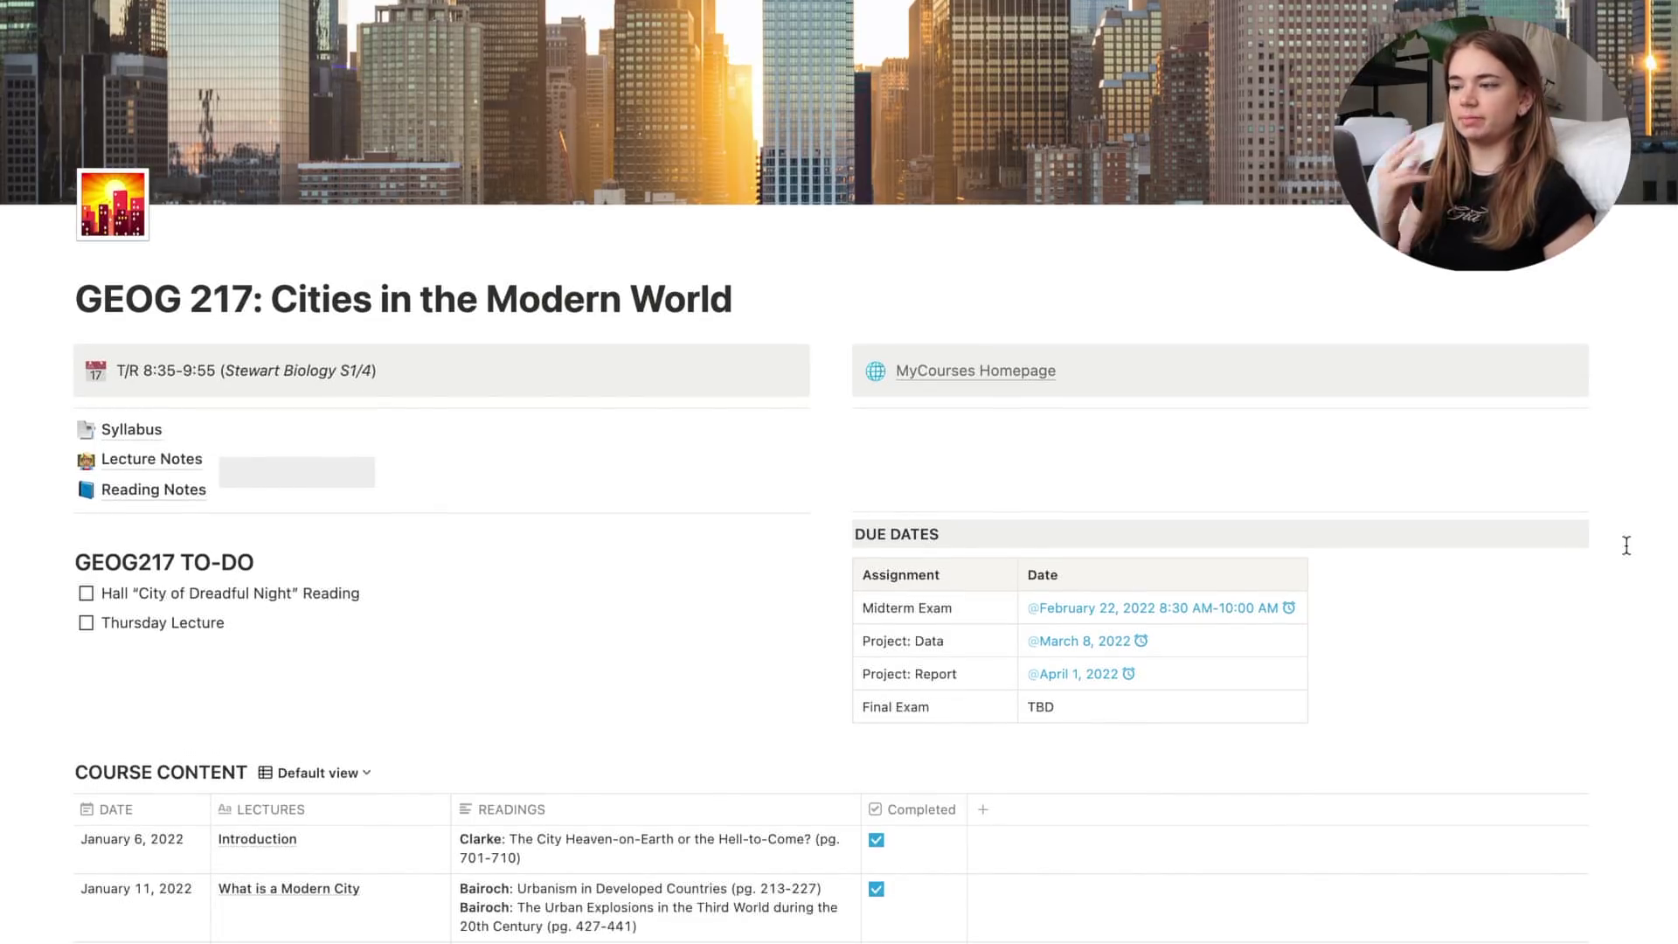
pyautogui.scroll(2, 1626, 545)
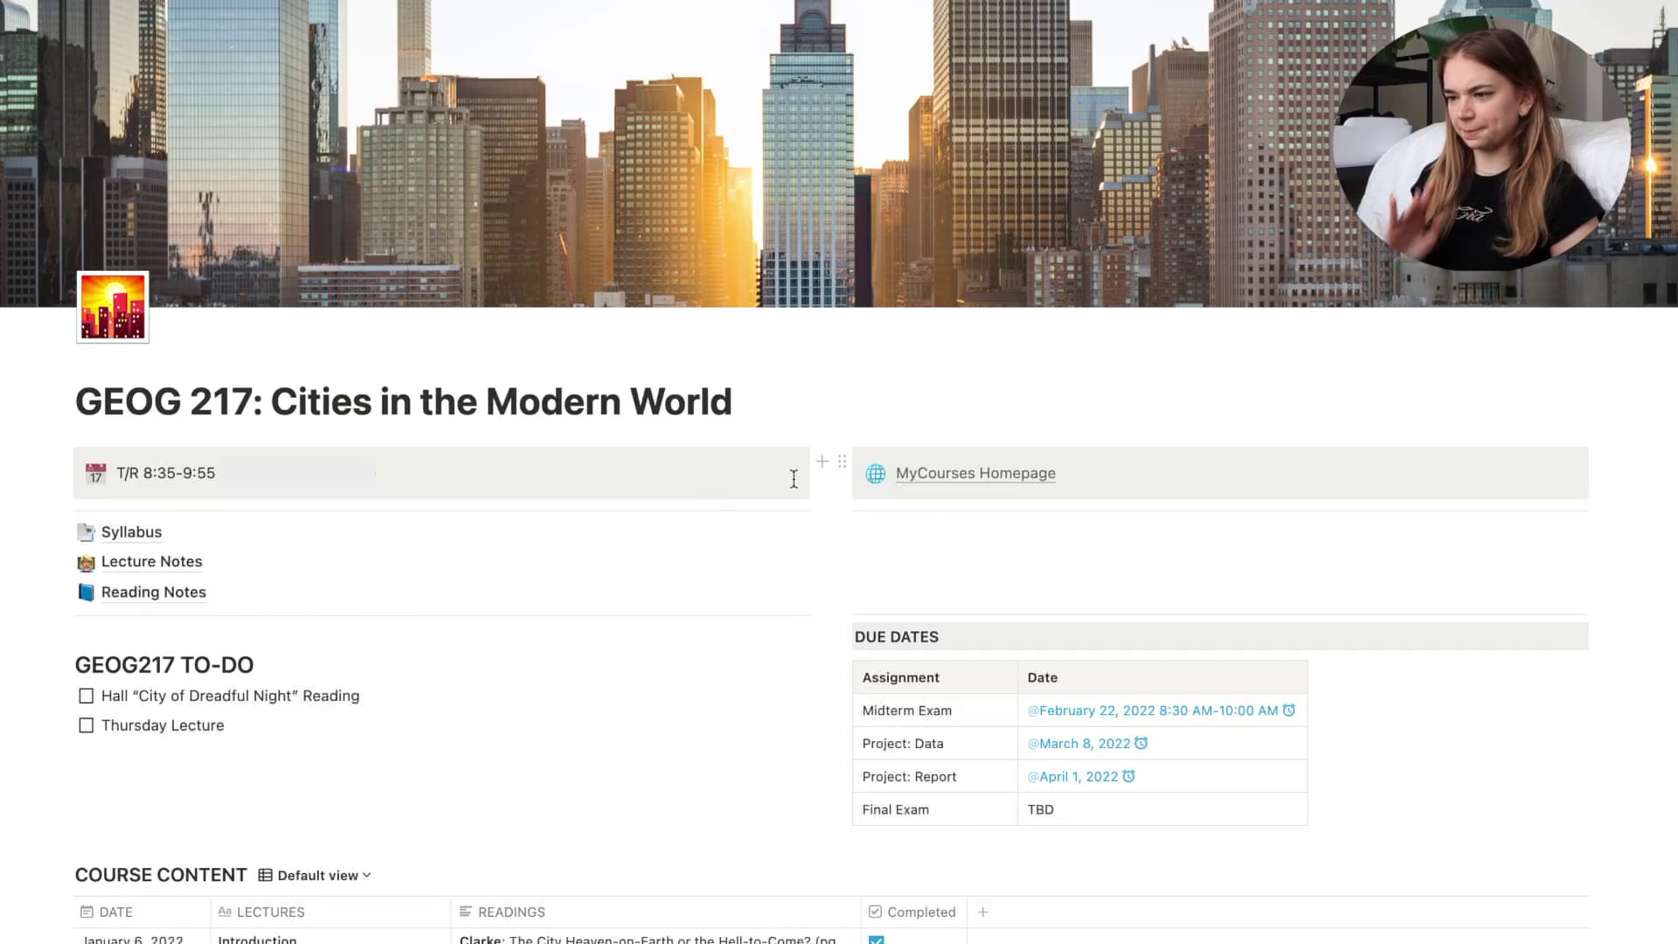
pyautogui.moveTo(937, 481)
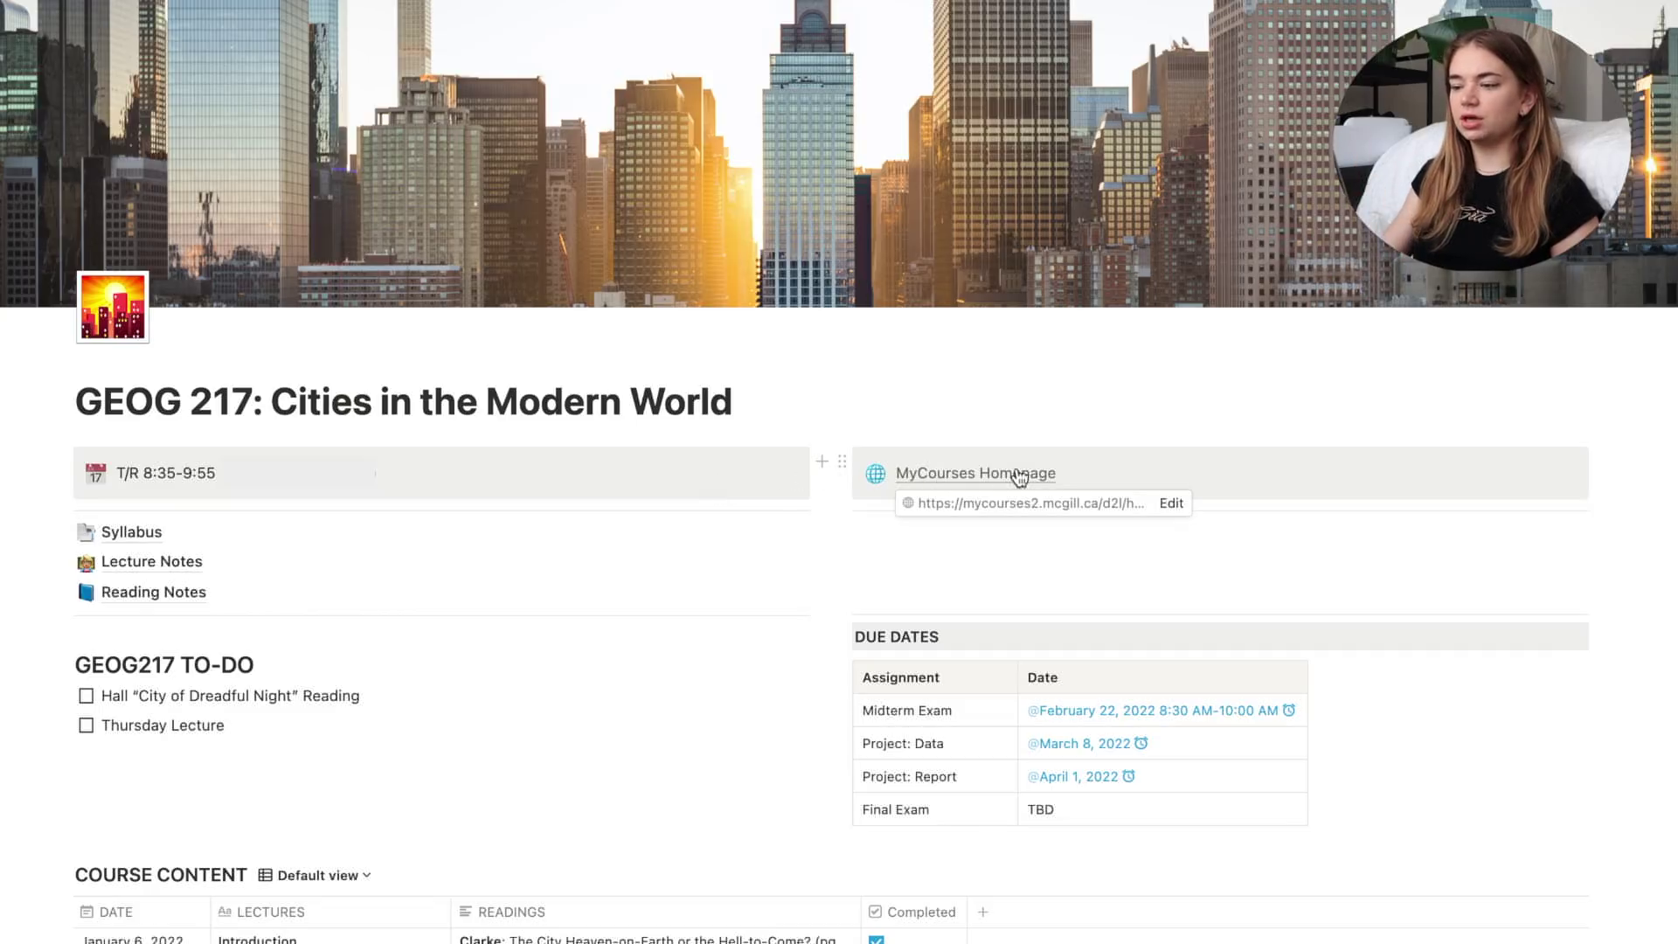
pyautogui.click(1173, 505)
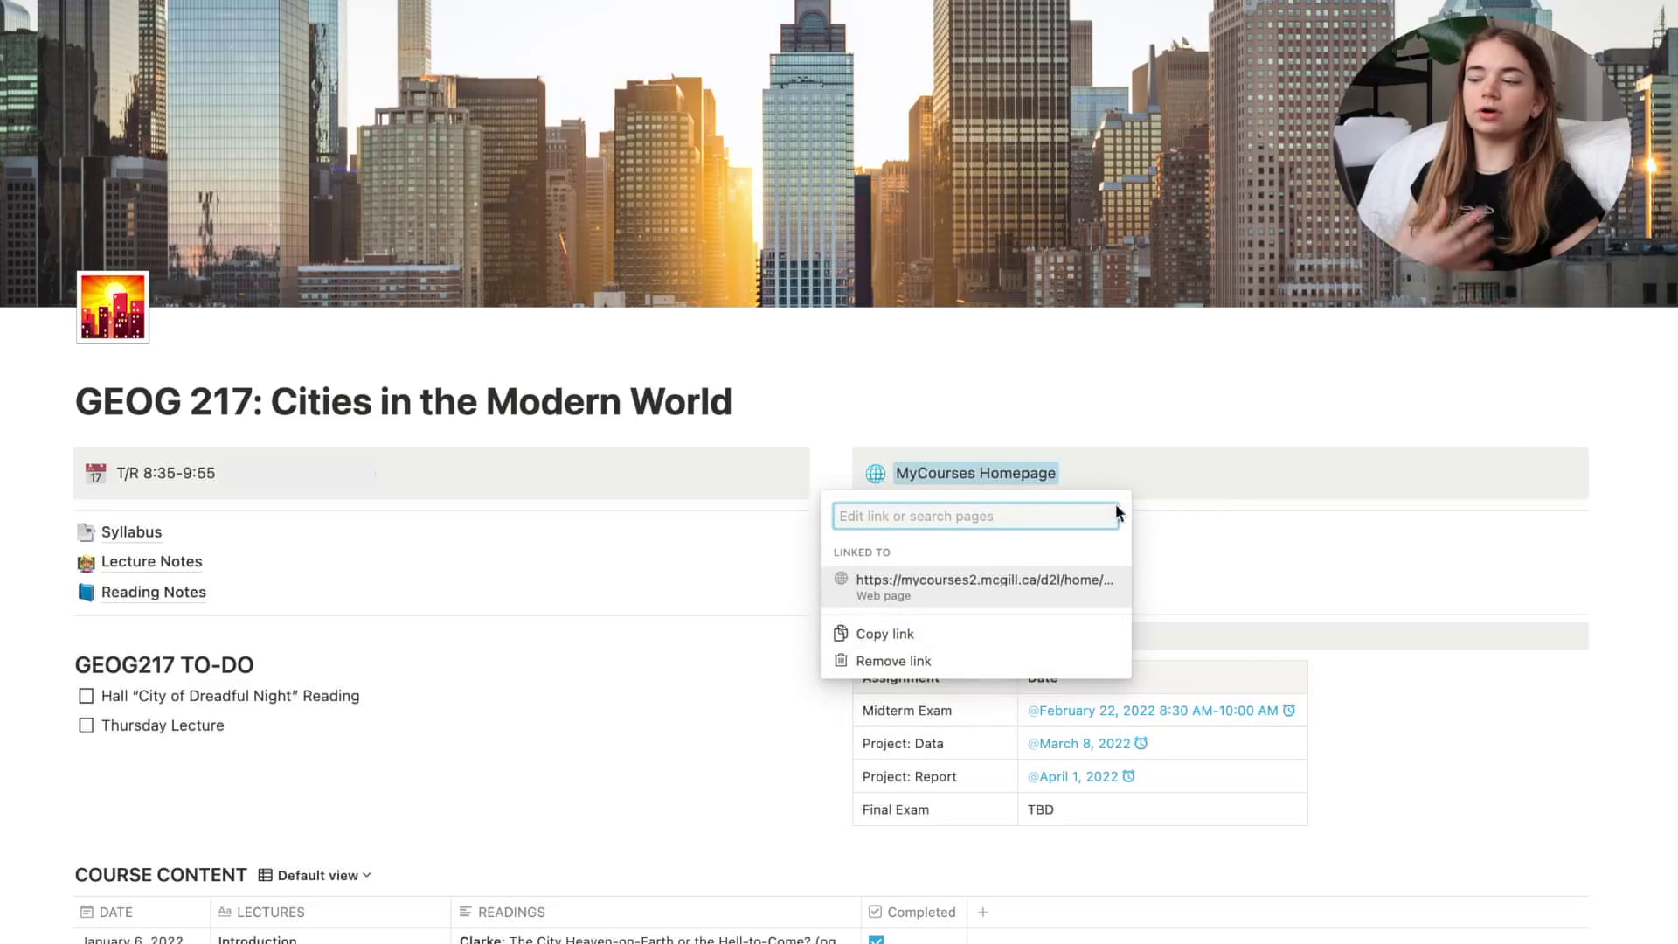
pyautogui.click(1194, 377)
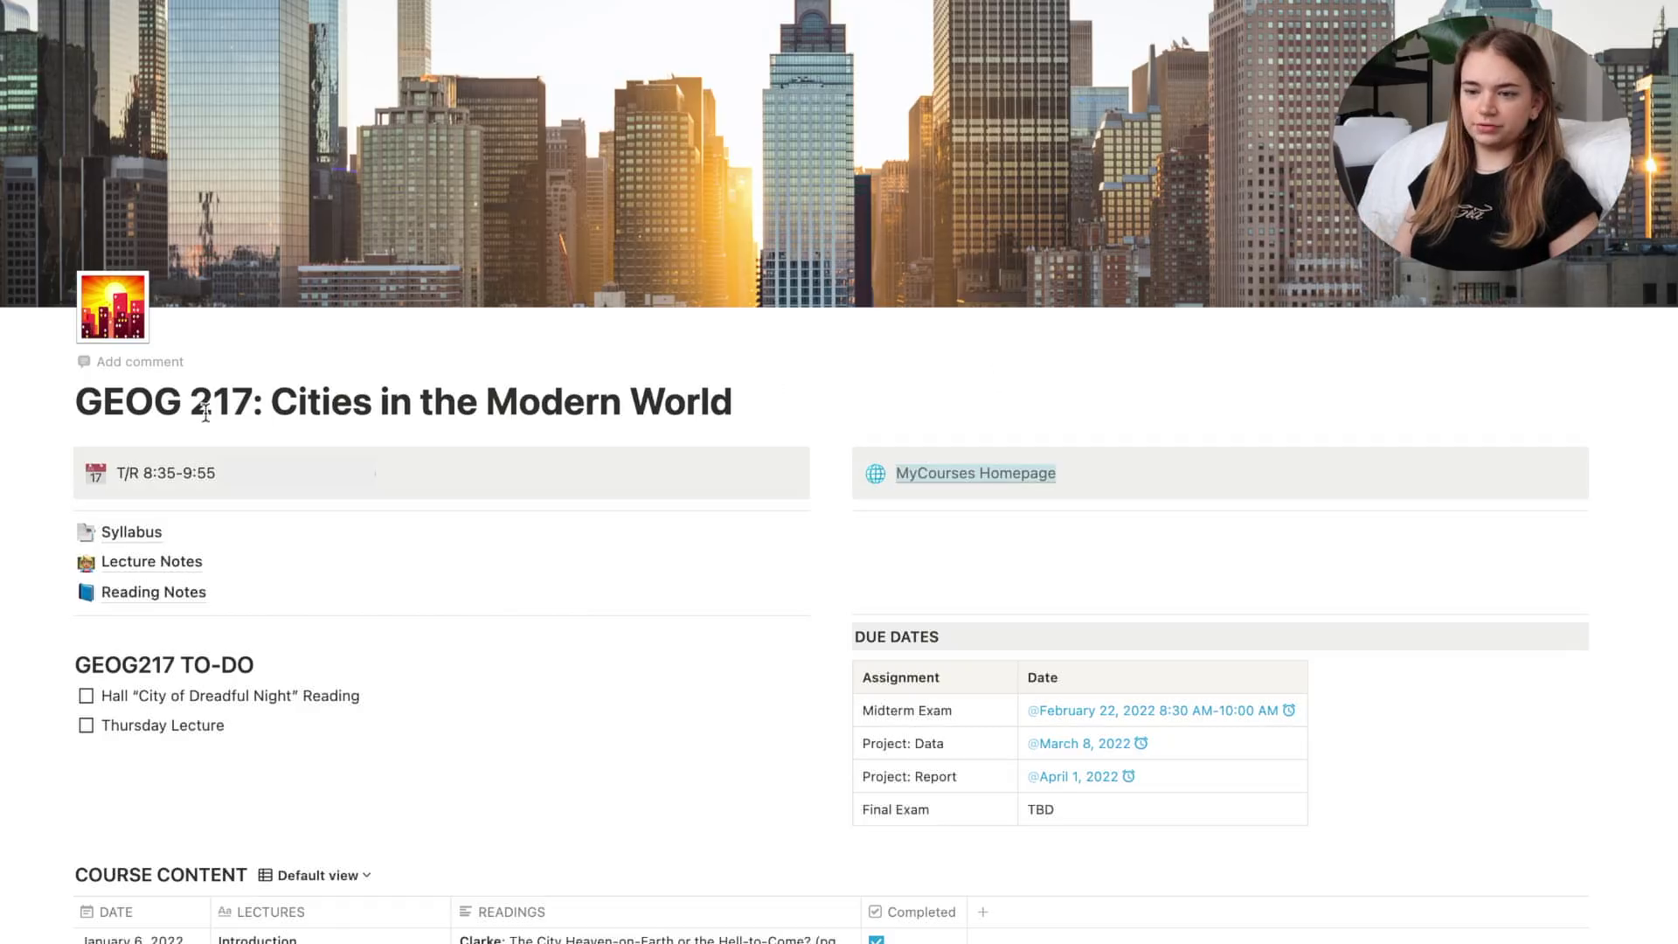
pyautogui.click(198, 536)
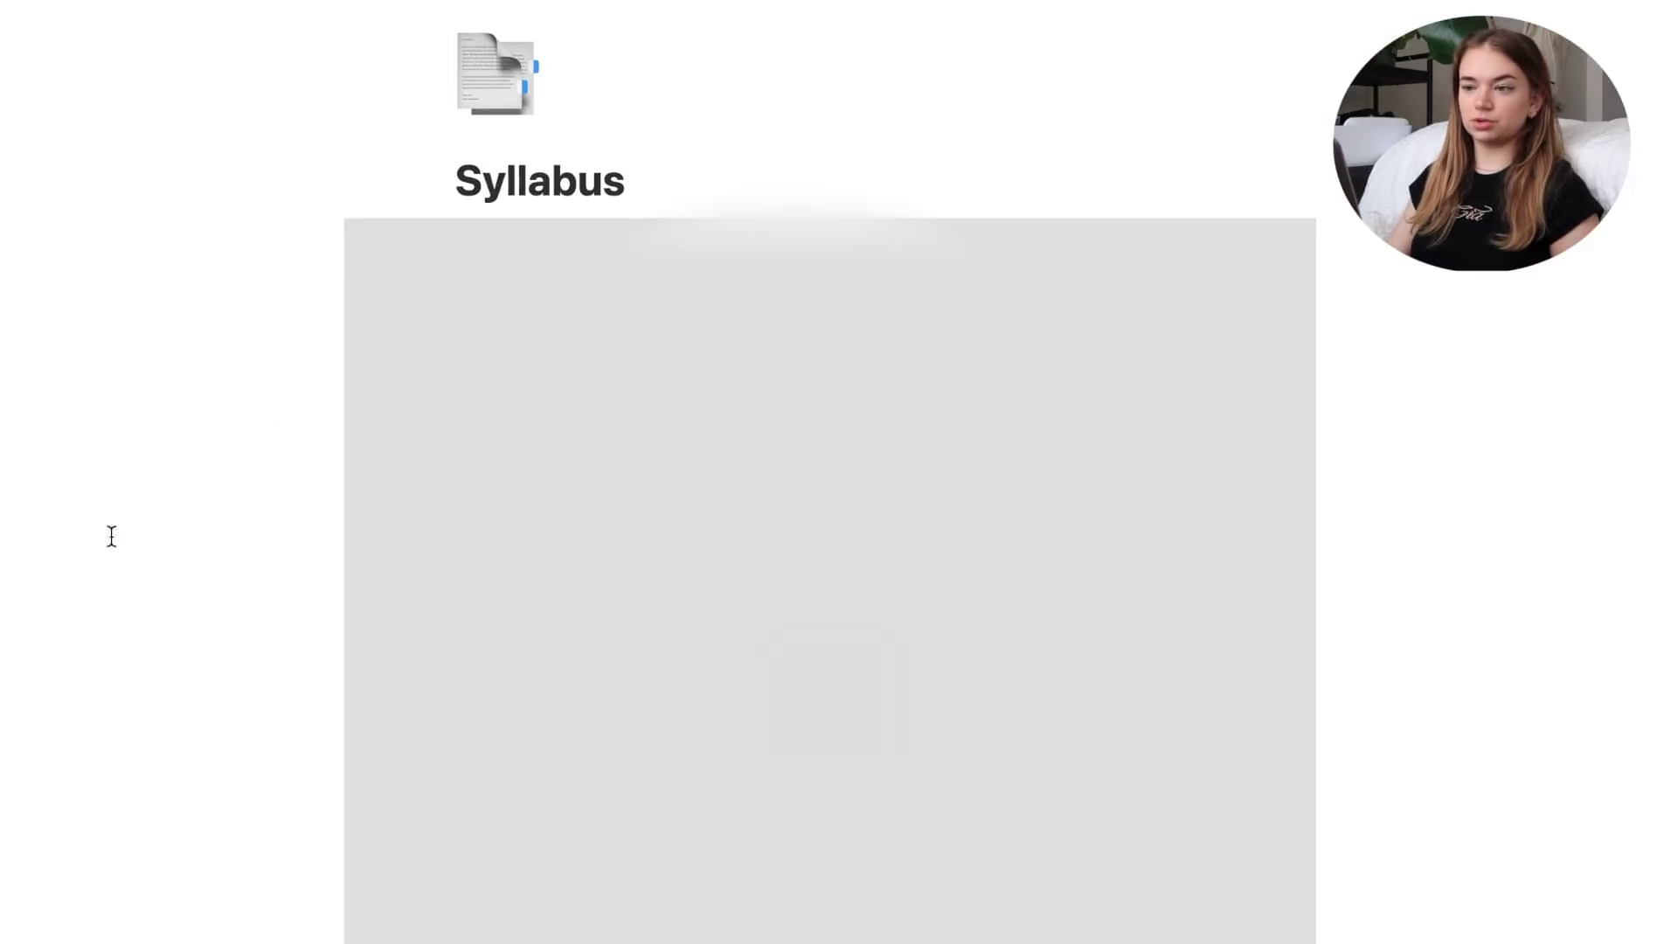
# Scroll through the embedded syllabus PDF on the Syllabus page.
pyautogui.scroll(-3, 112, 536)
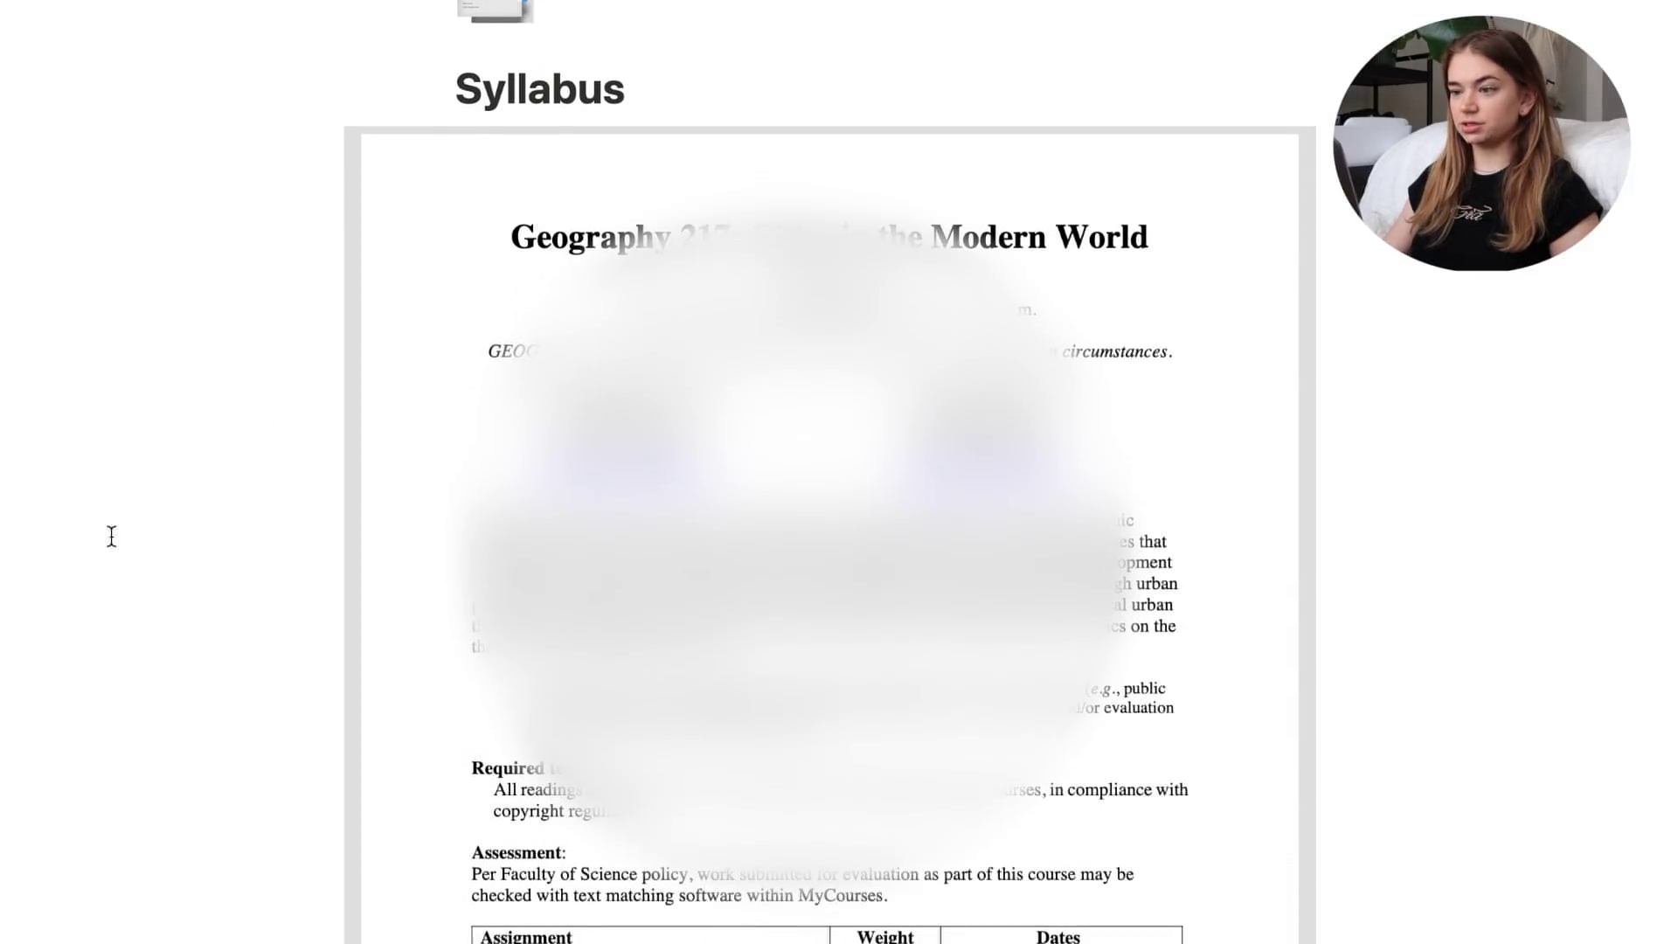
pyautogui.scroll(-1, 111, 536)
pyautogui.scroll(4, 112, 537)
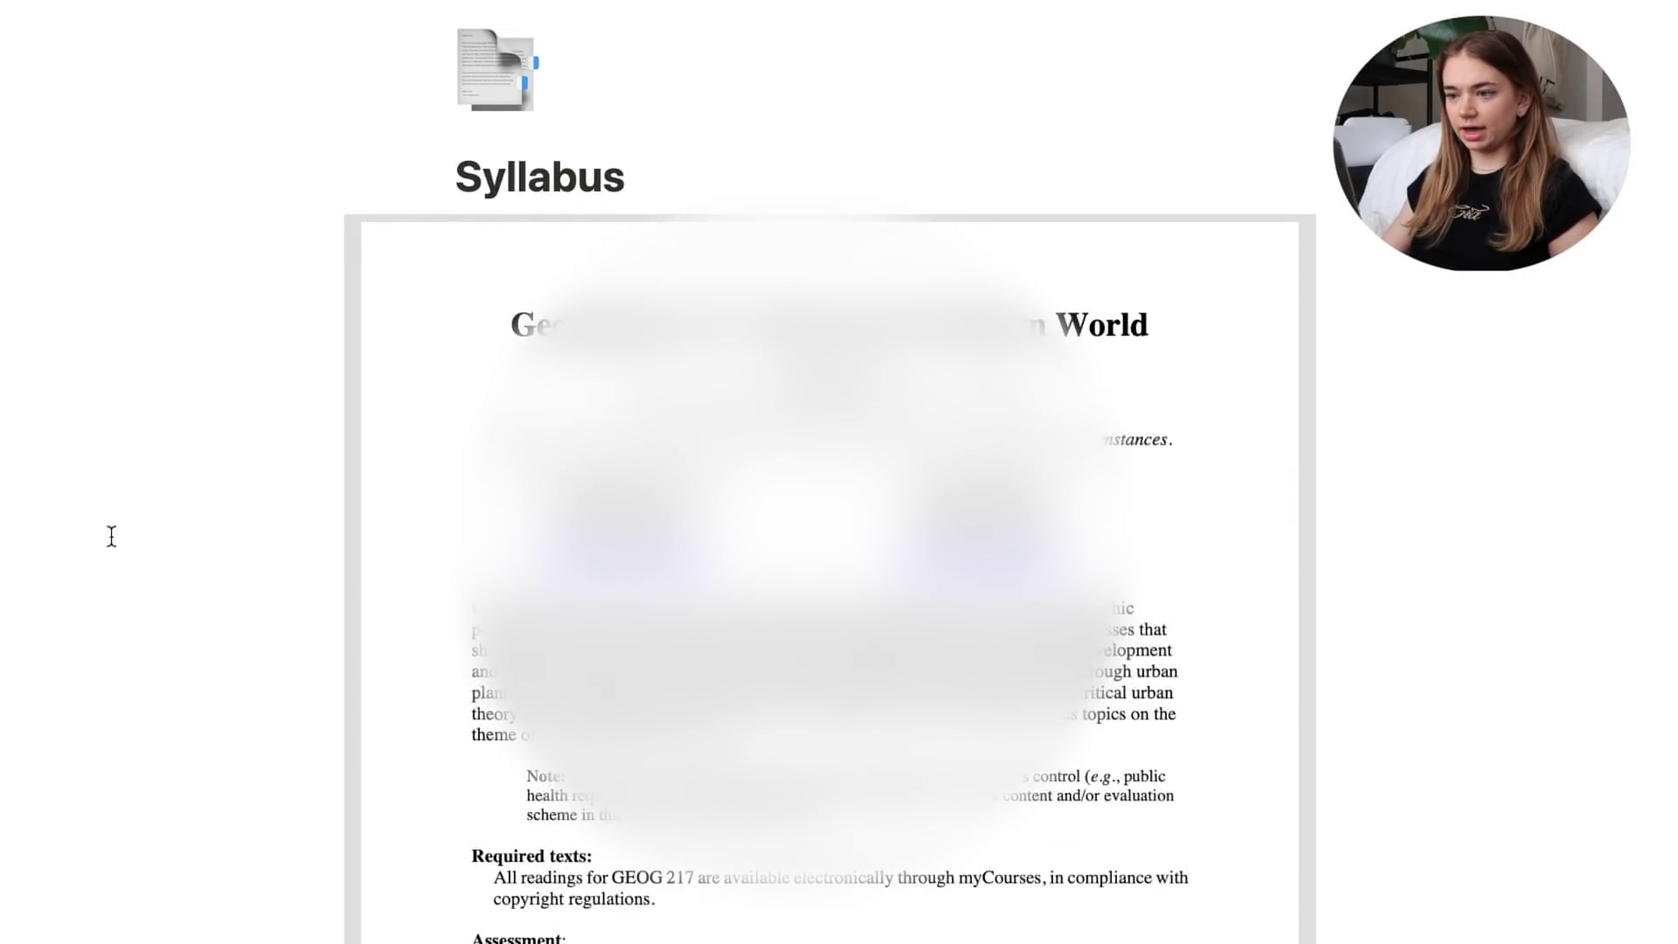
pyautogui.scroll(-1, 112, 536)
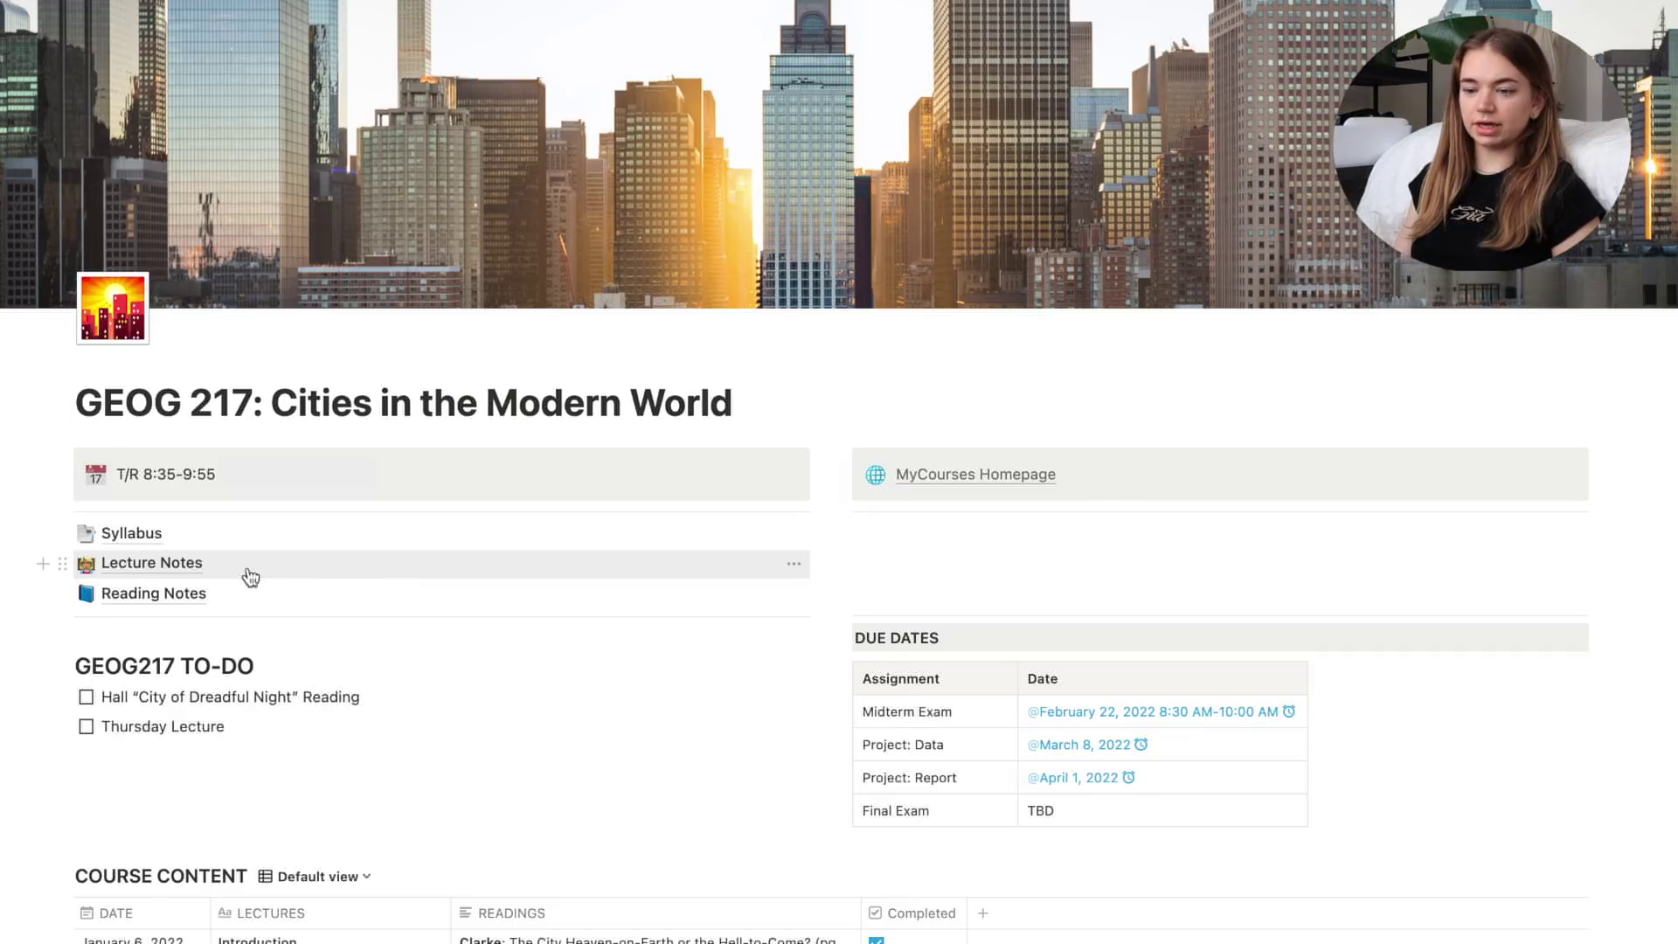
pyautogui.scroll(-3, 2, 878)
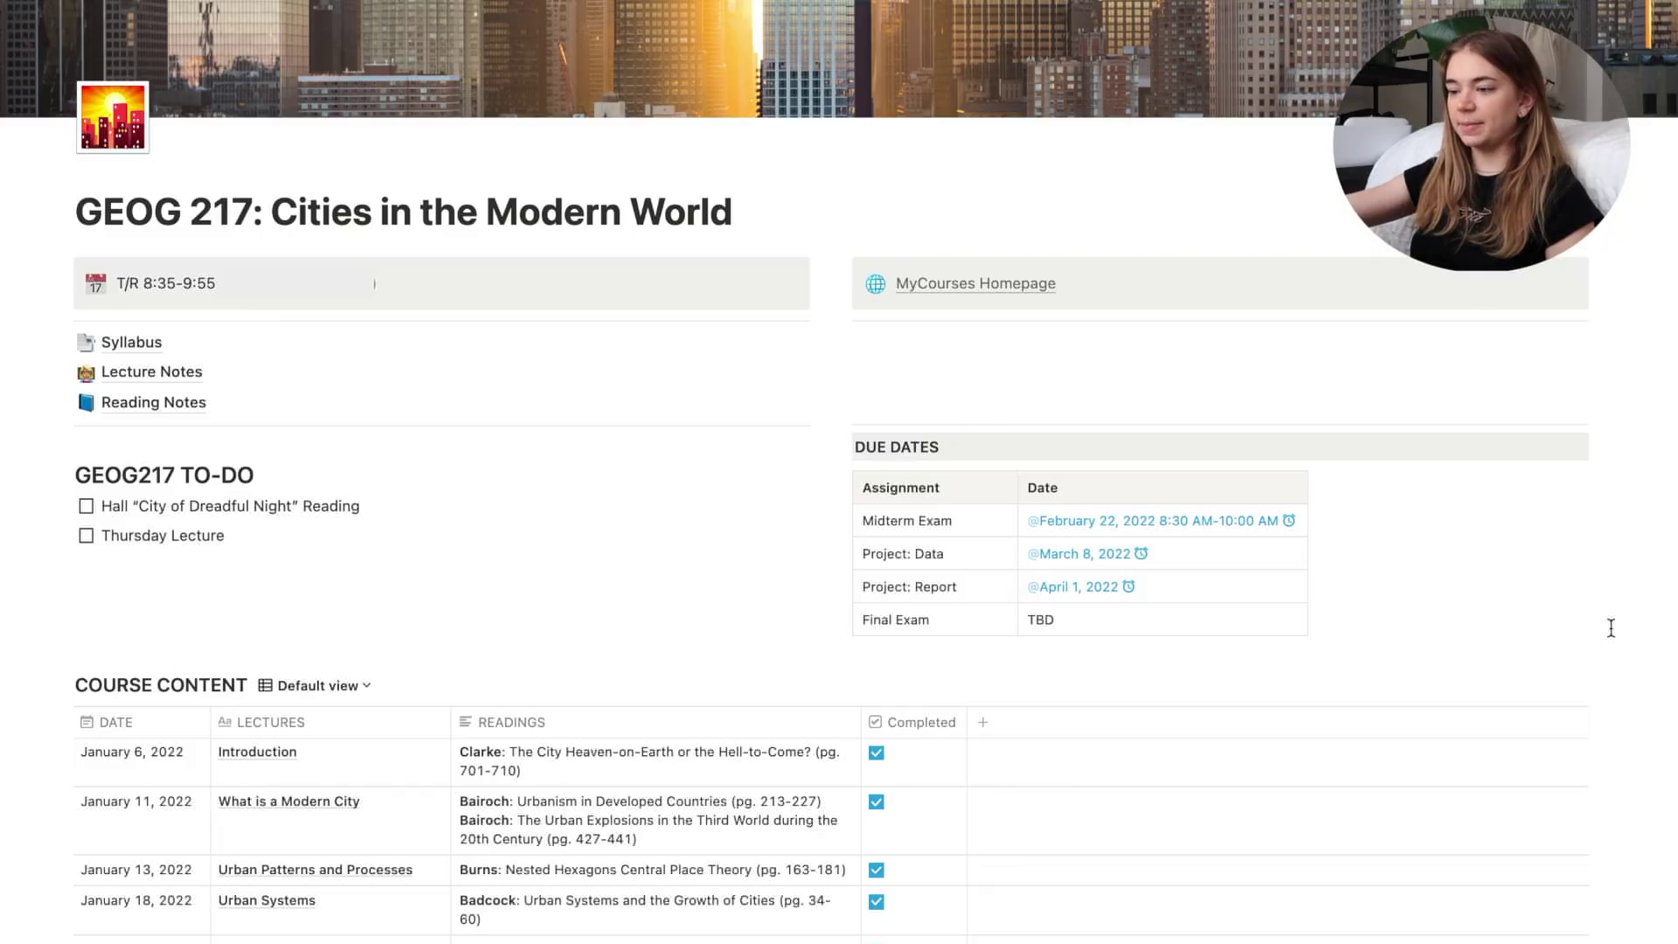
pyautogui.click(1199, 528)
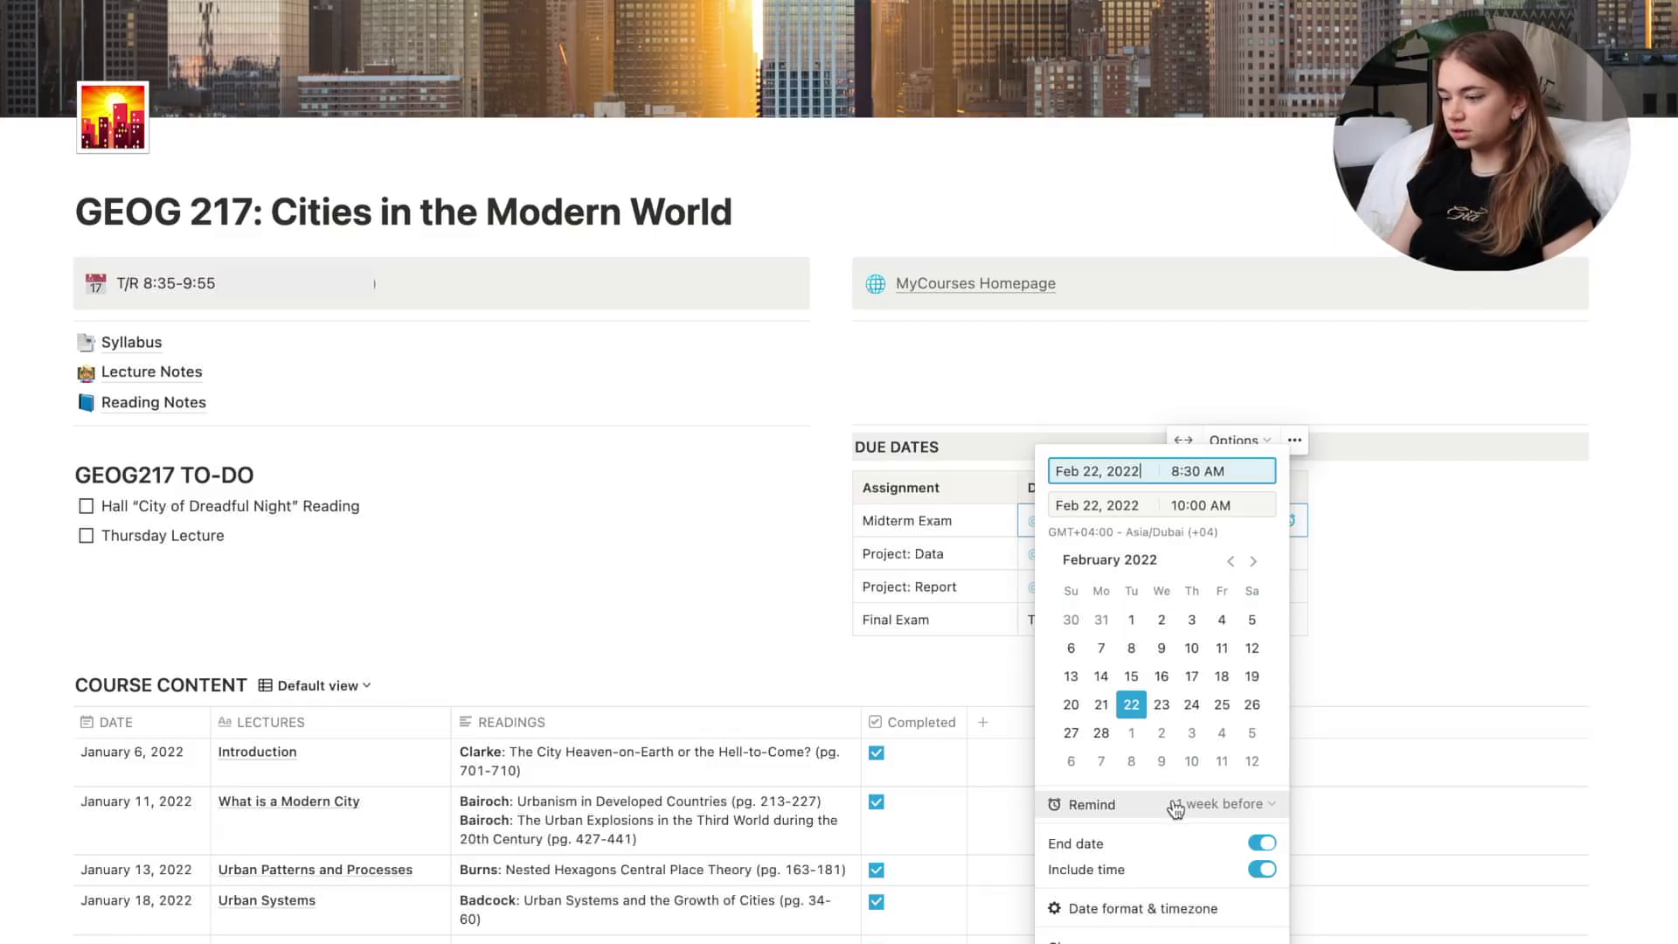
pyautogui.click(1259, 808)
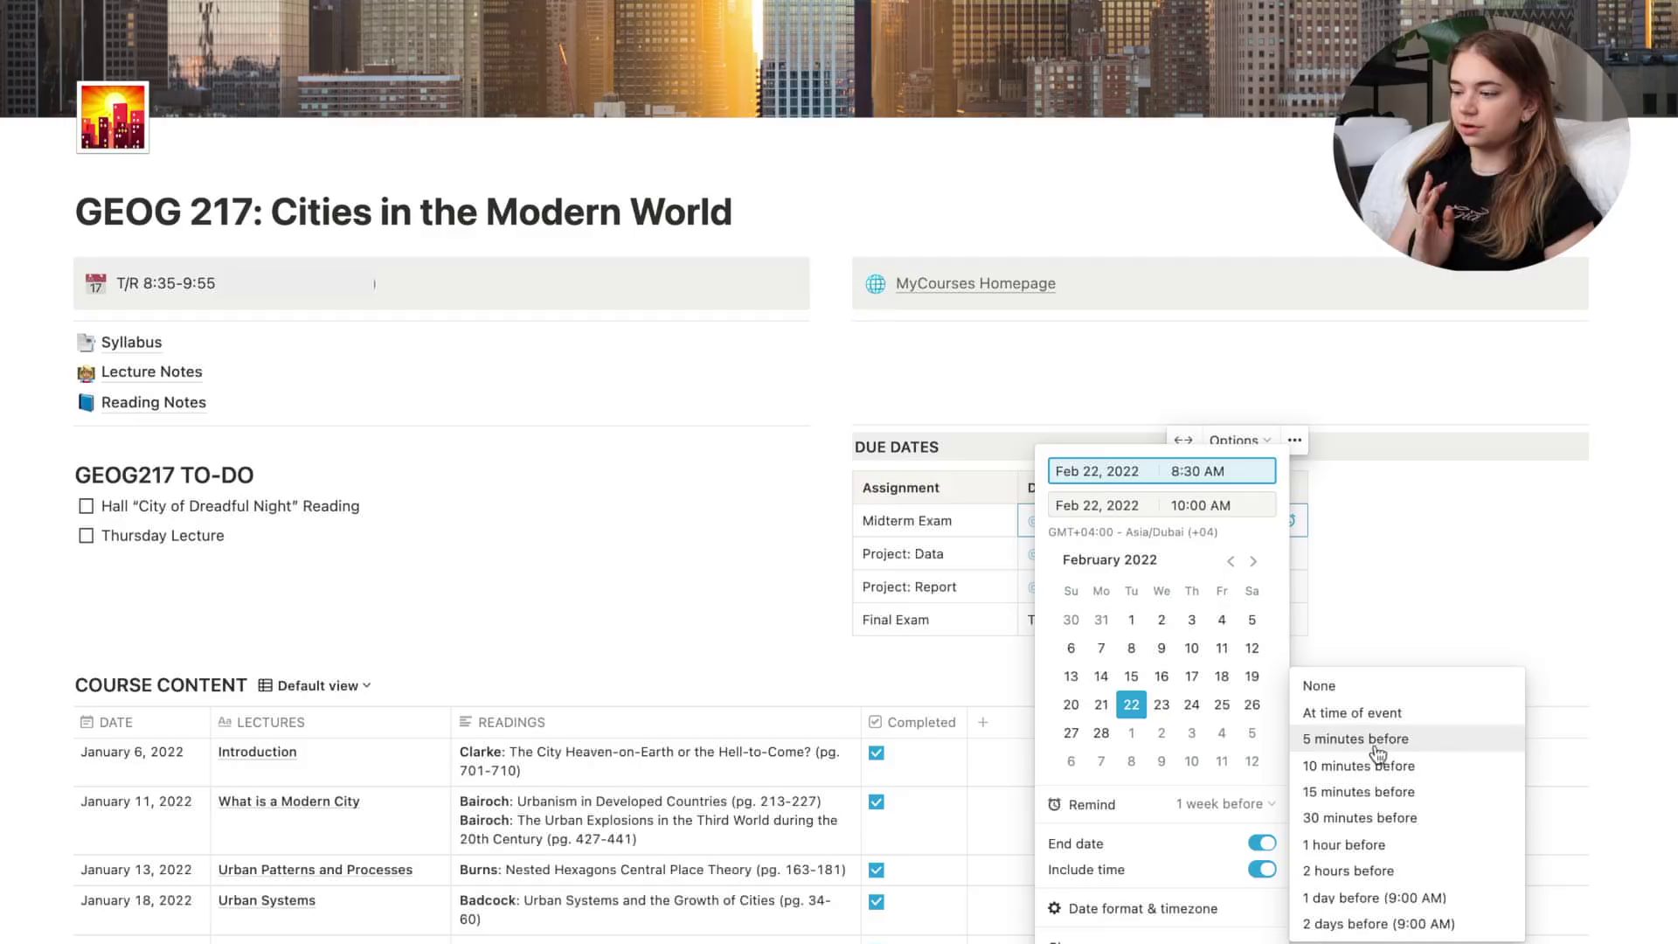
pyautogui.click(1179, 843)
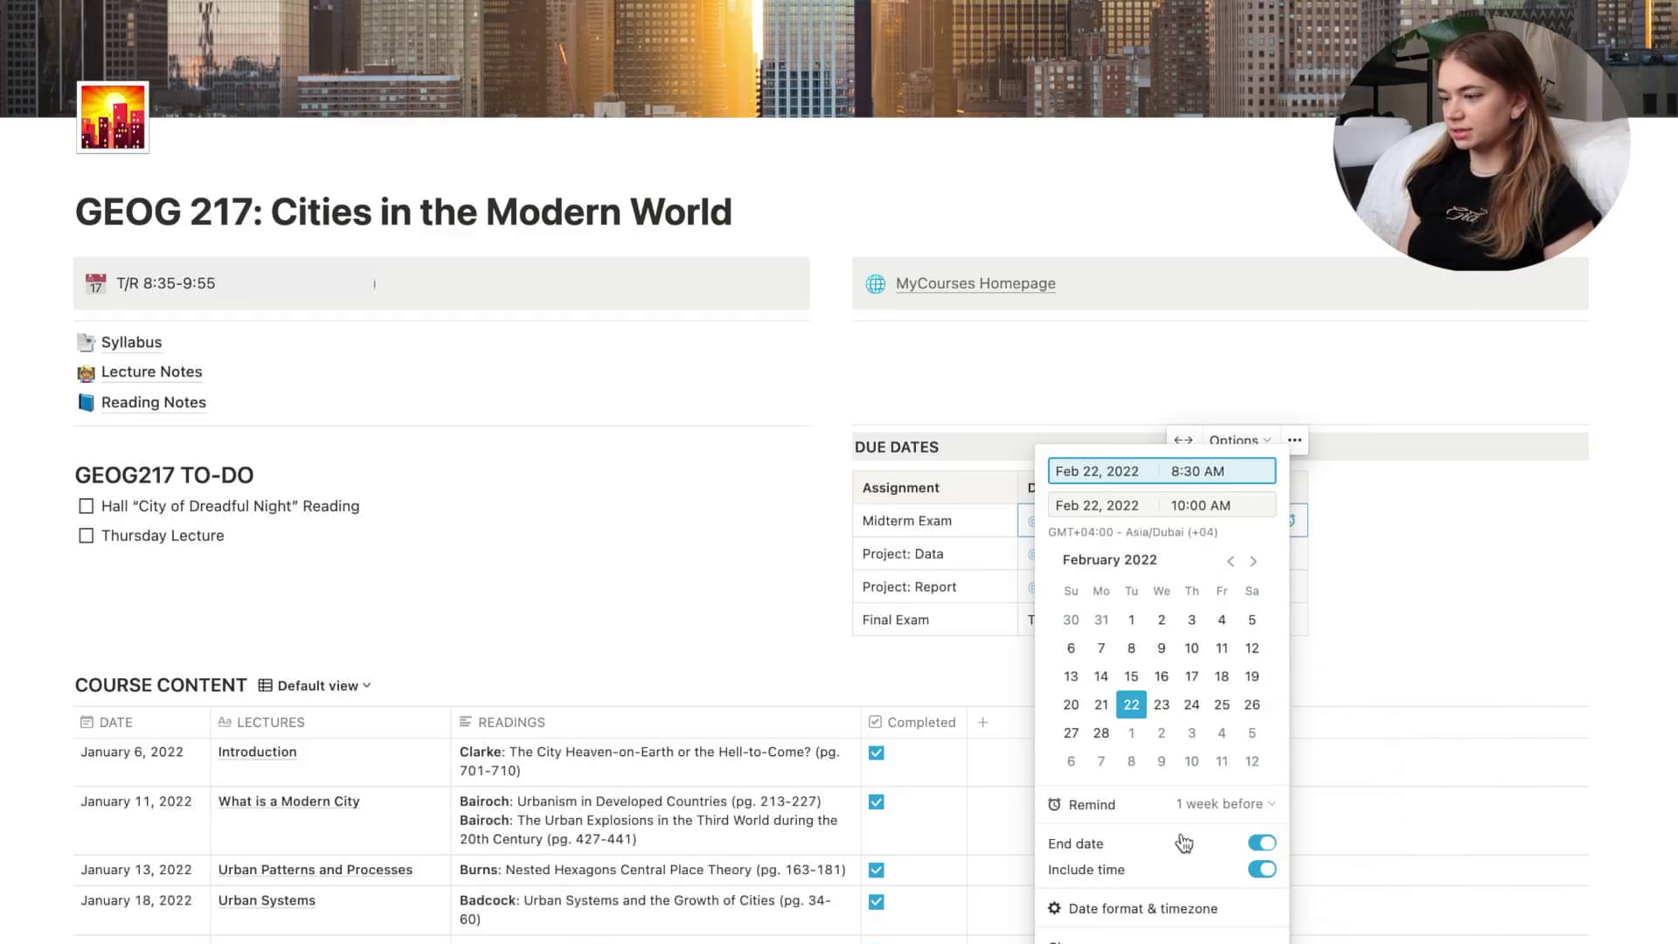
pyautogui.click(1481, 564)
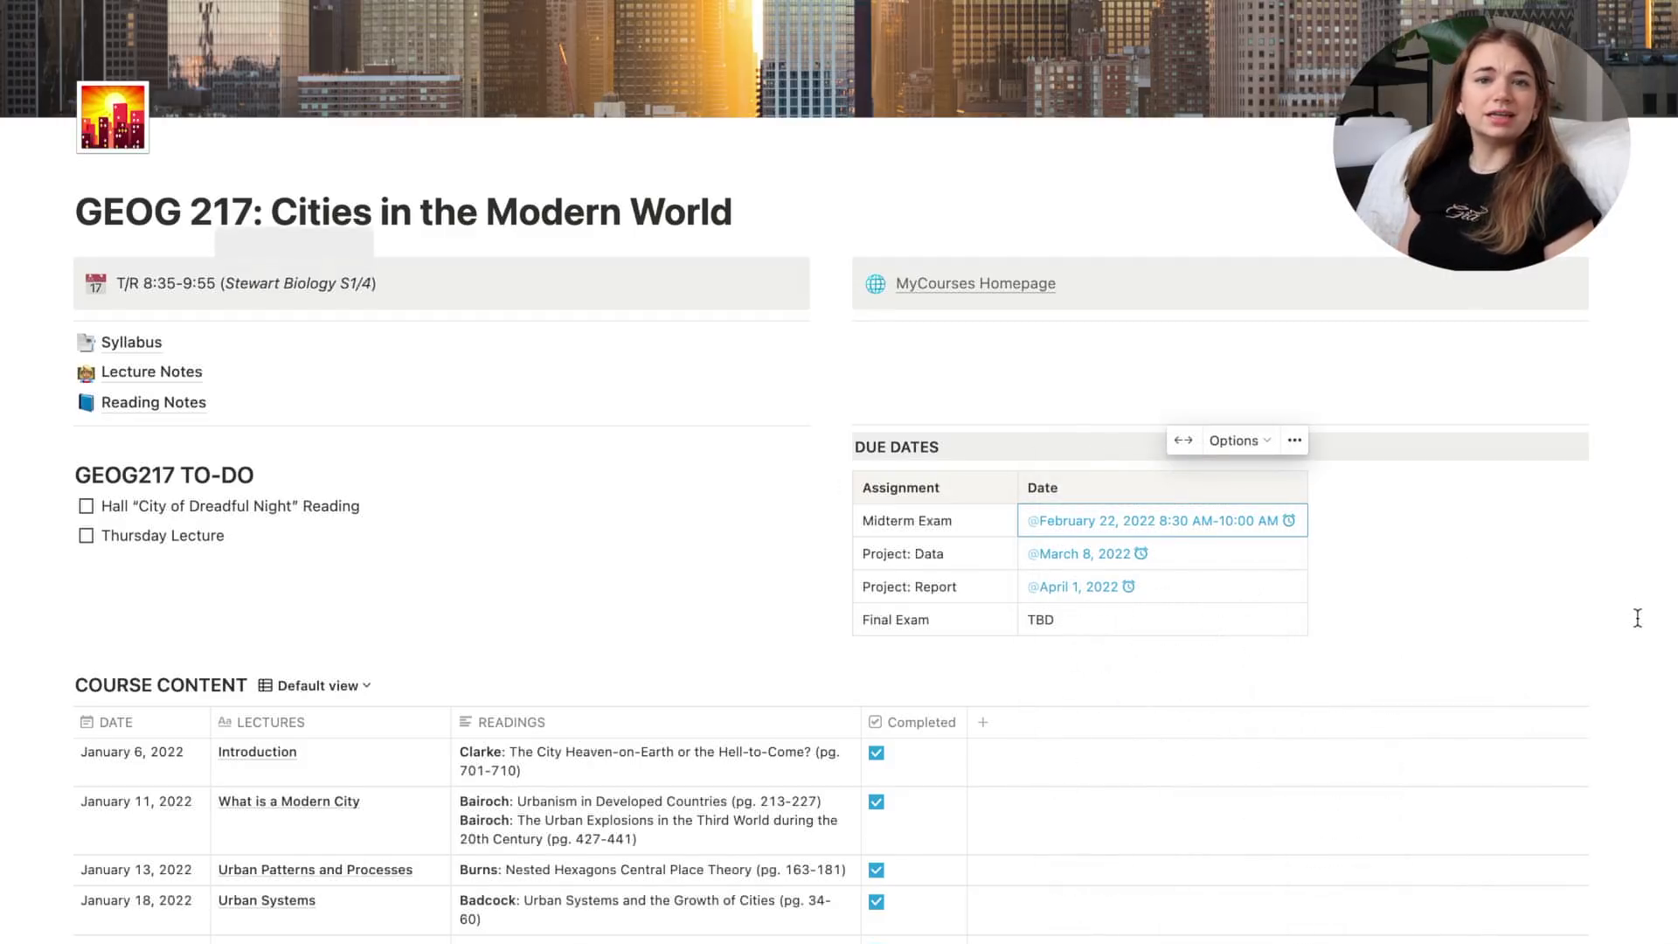
pyautogui.scroll(-2, 1636, 618)
pyautogui.press('Up')
pyautogui.press('Left')
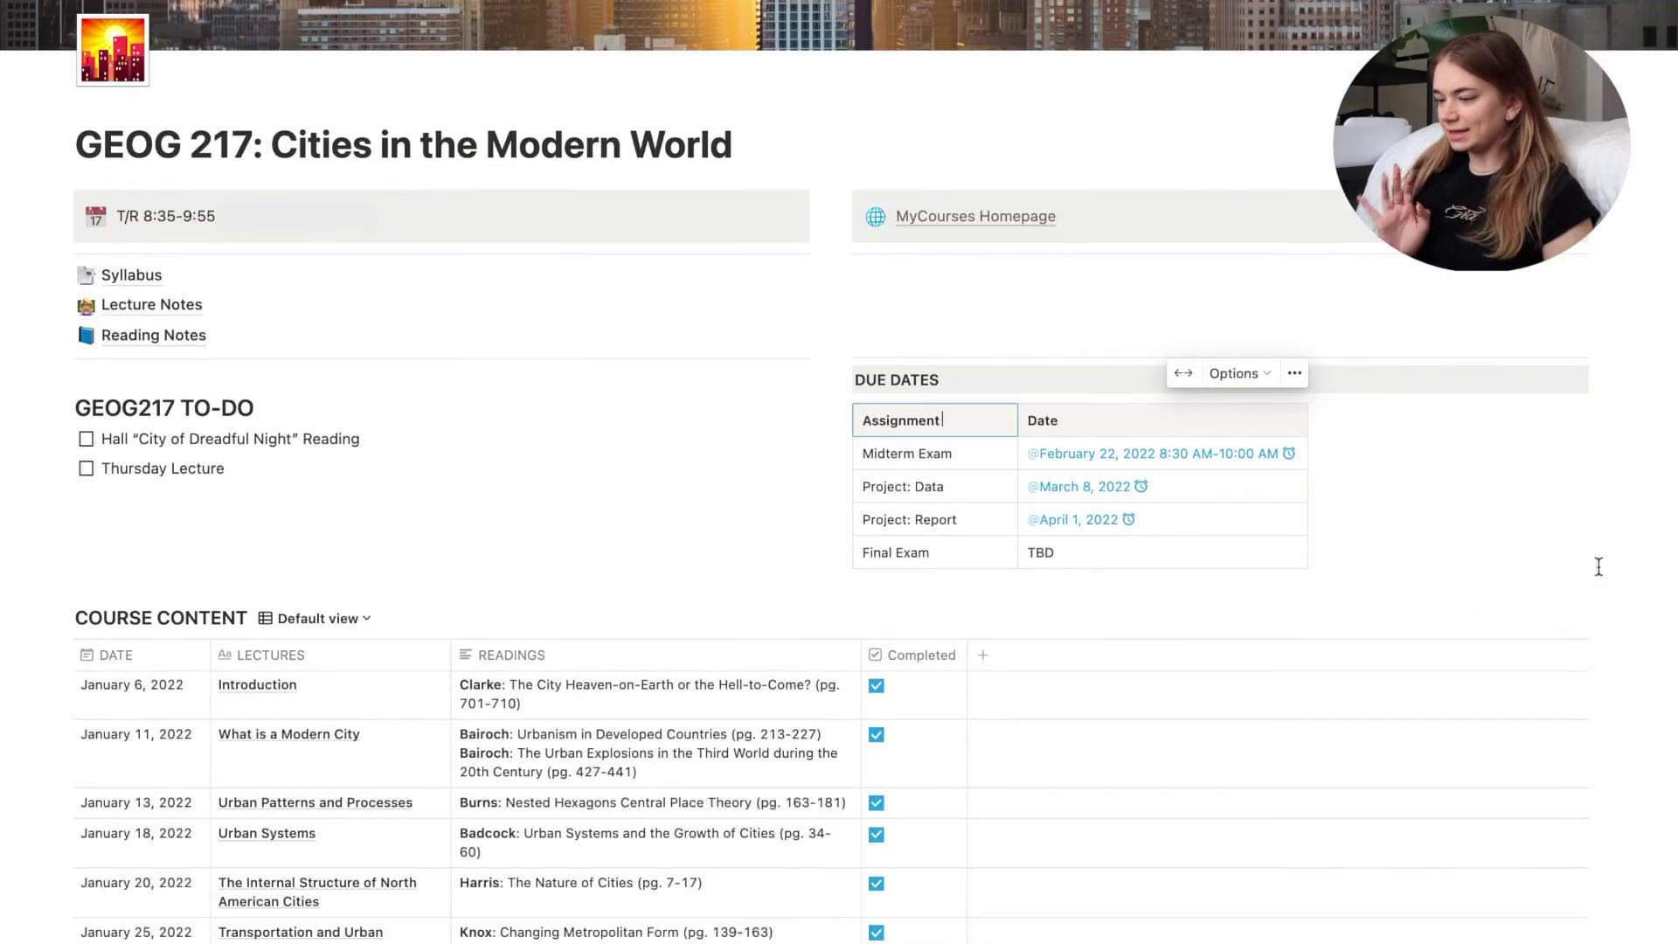
pyautogui.click(1552, 535)
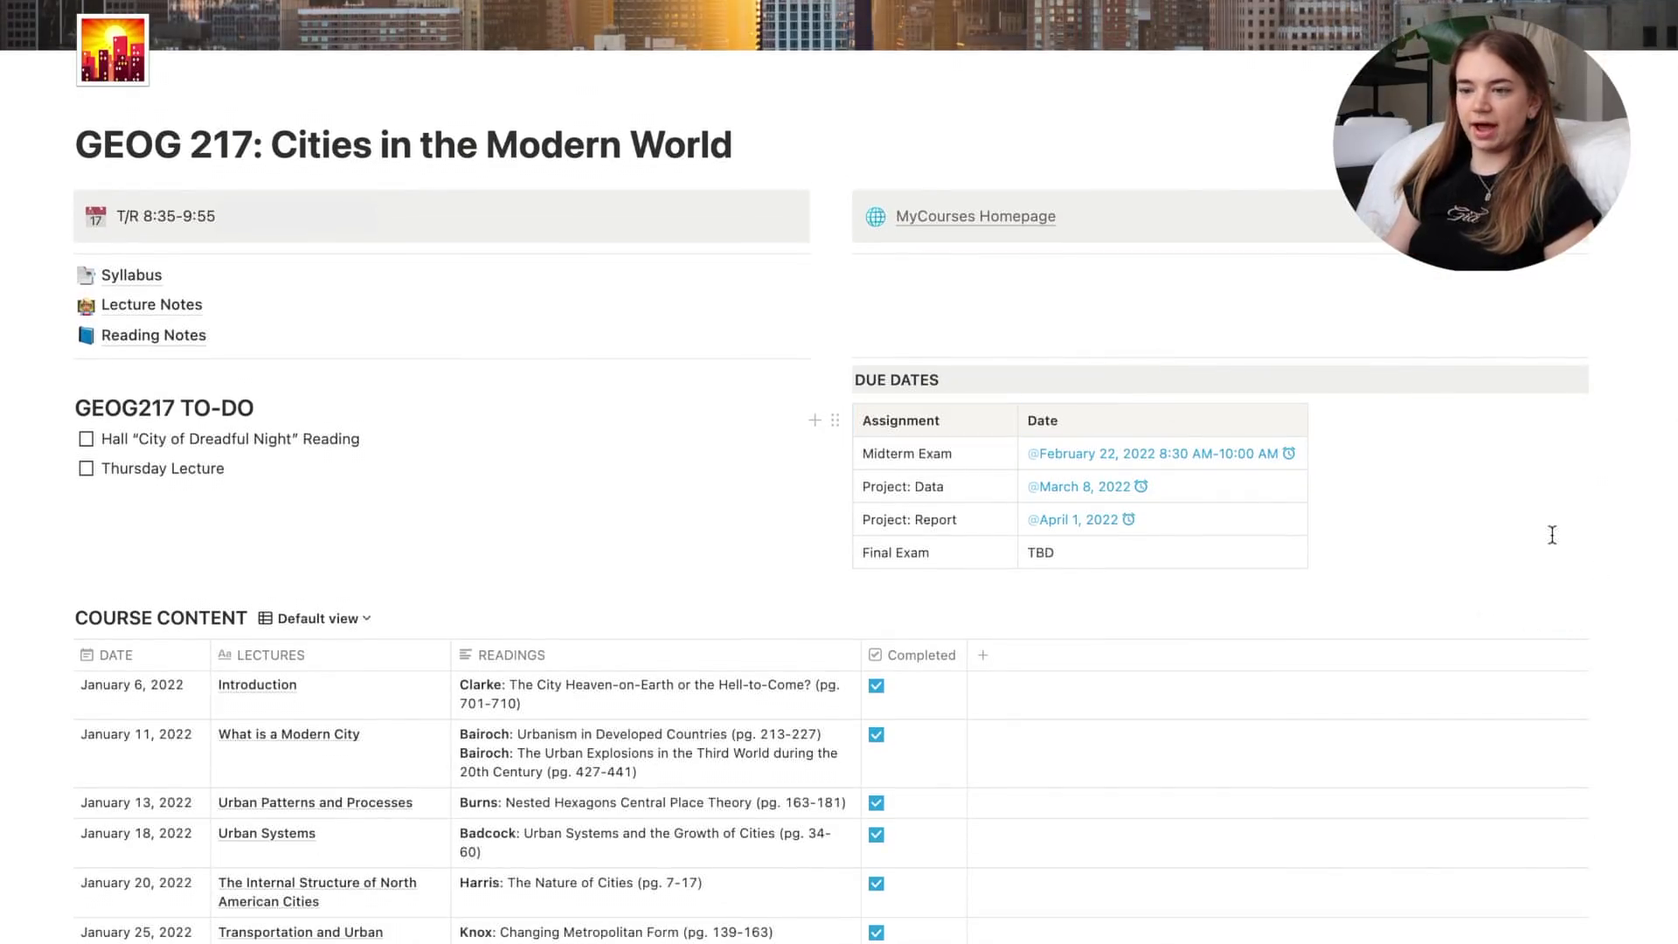
pyautogui.scroll(-10, 1552, 535)
pyautogui.scroll(-4, 1552, 534)
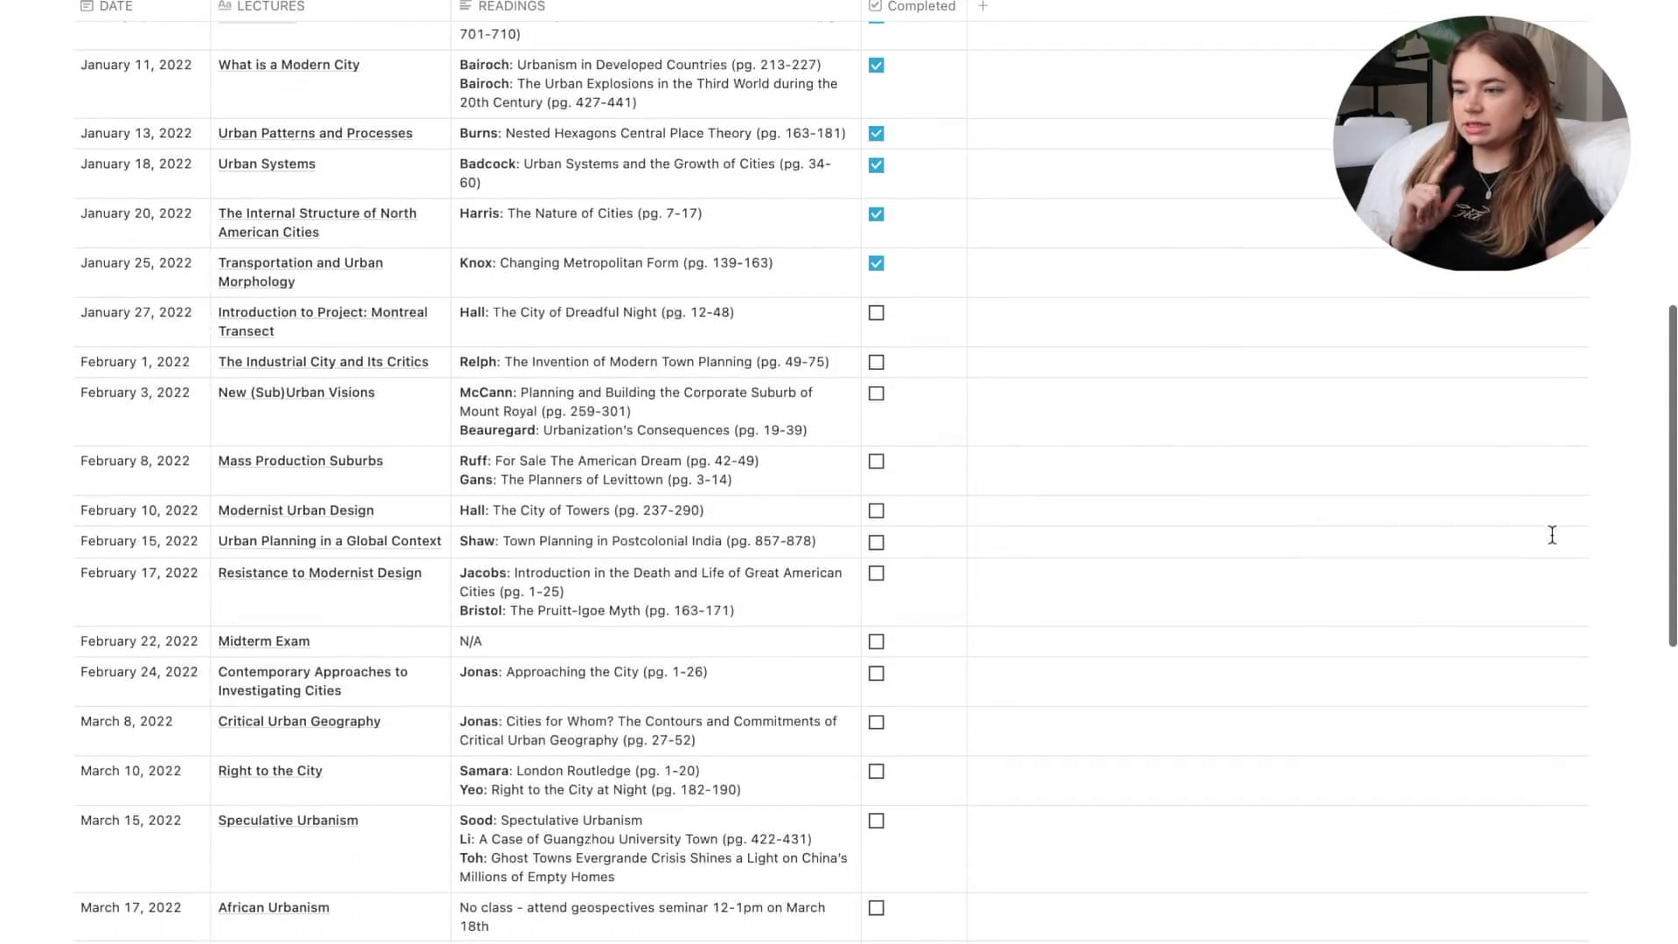
pyautogui.scroll(-10, 1552, 535)
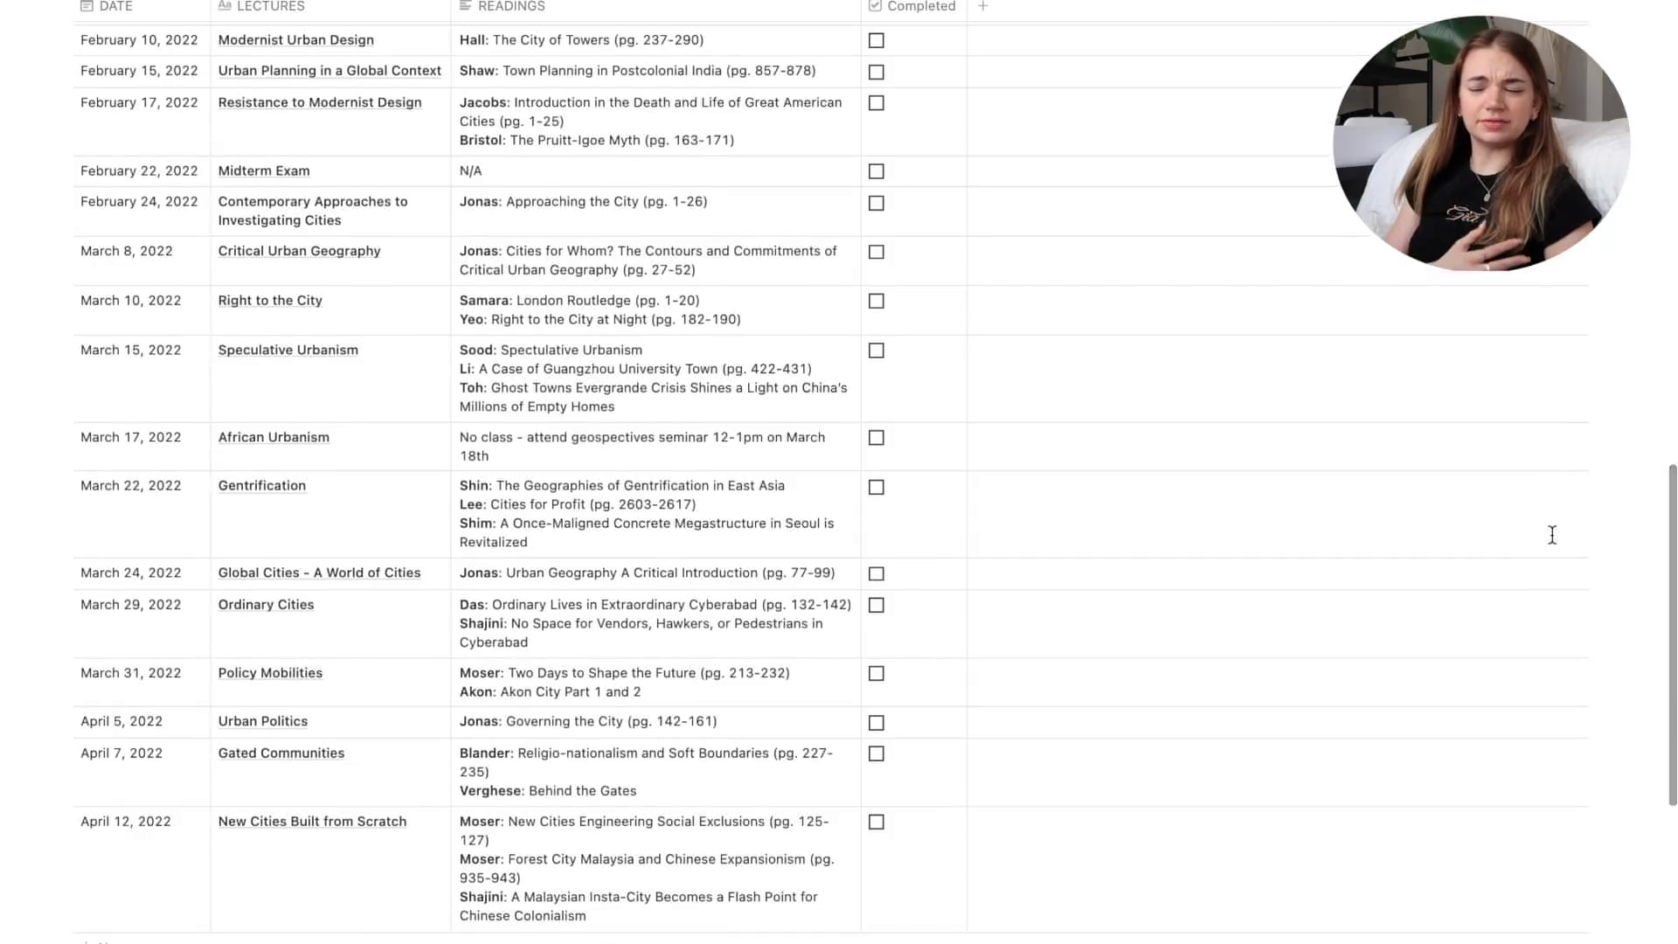
pyautogui.scroll(15, 1552, 535)
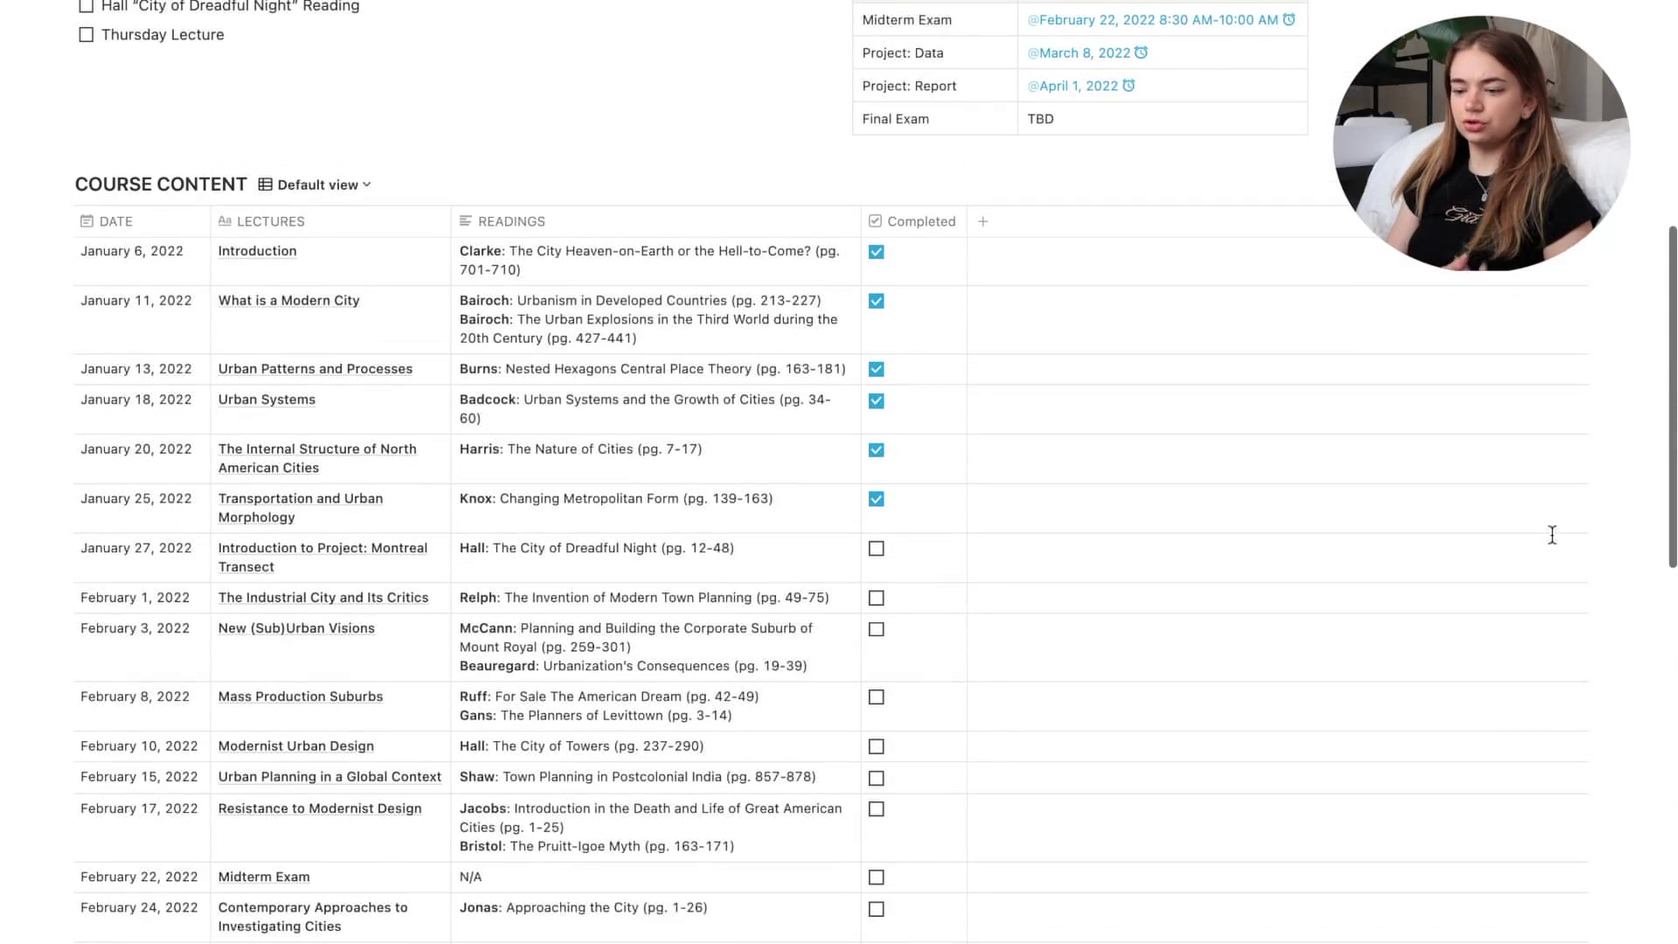
pyautogui.scroll(1, 1552, 535)
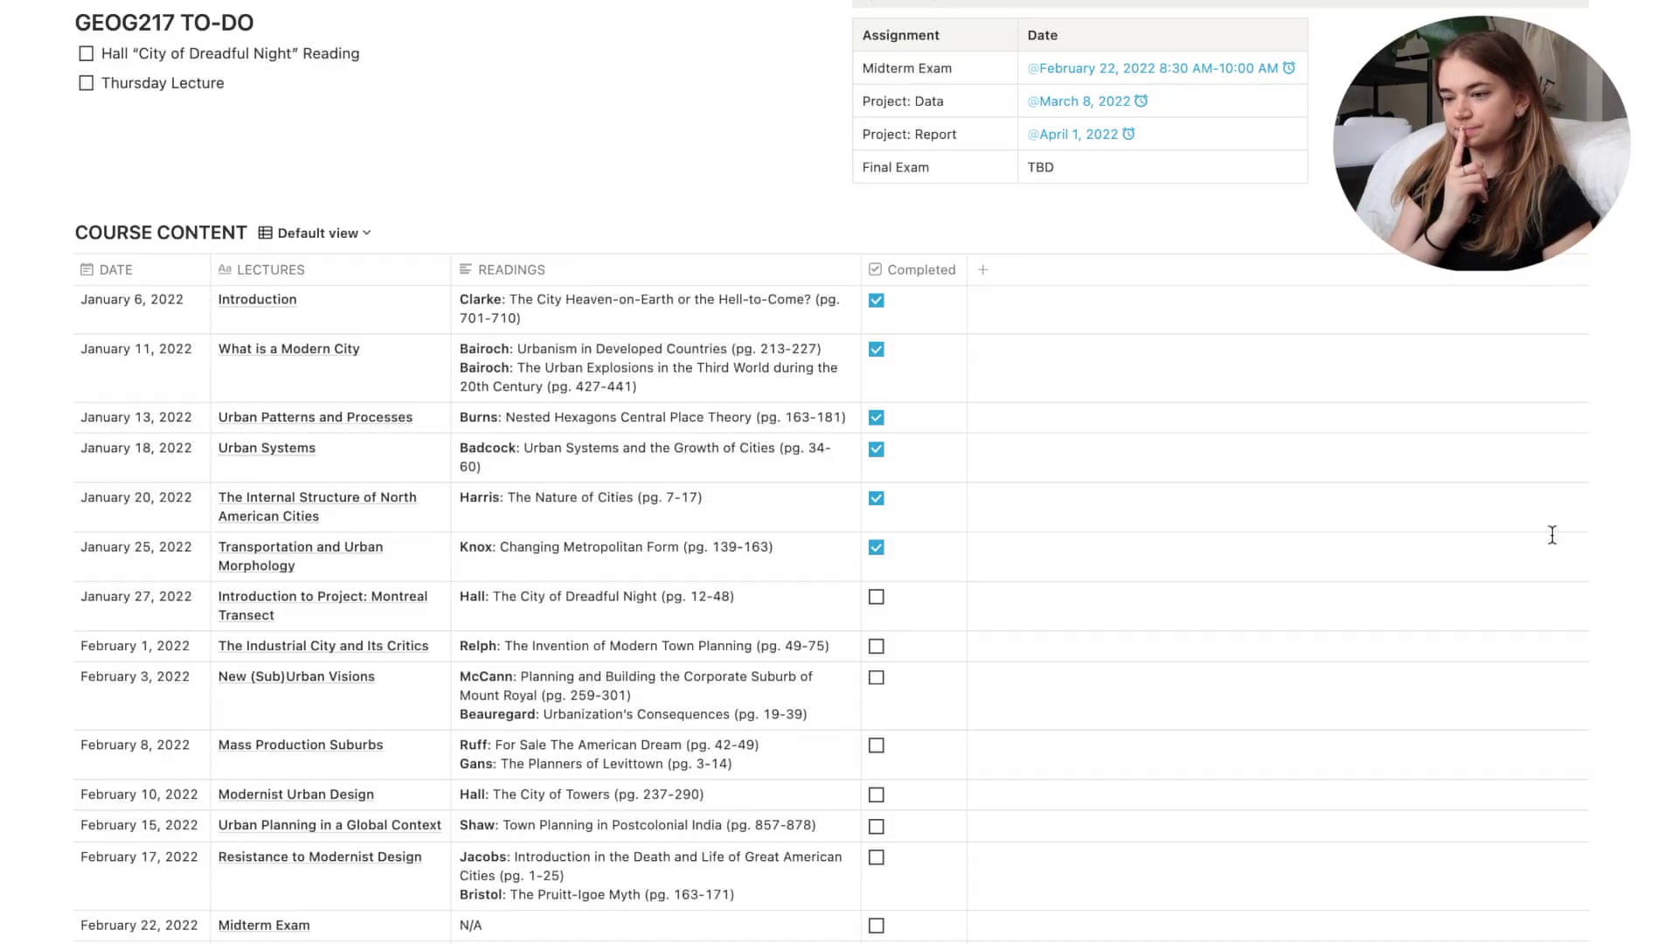
pyautogui.scroll(1, 1550, 533)
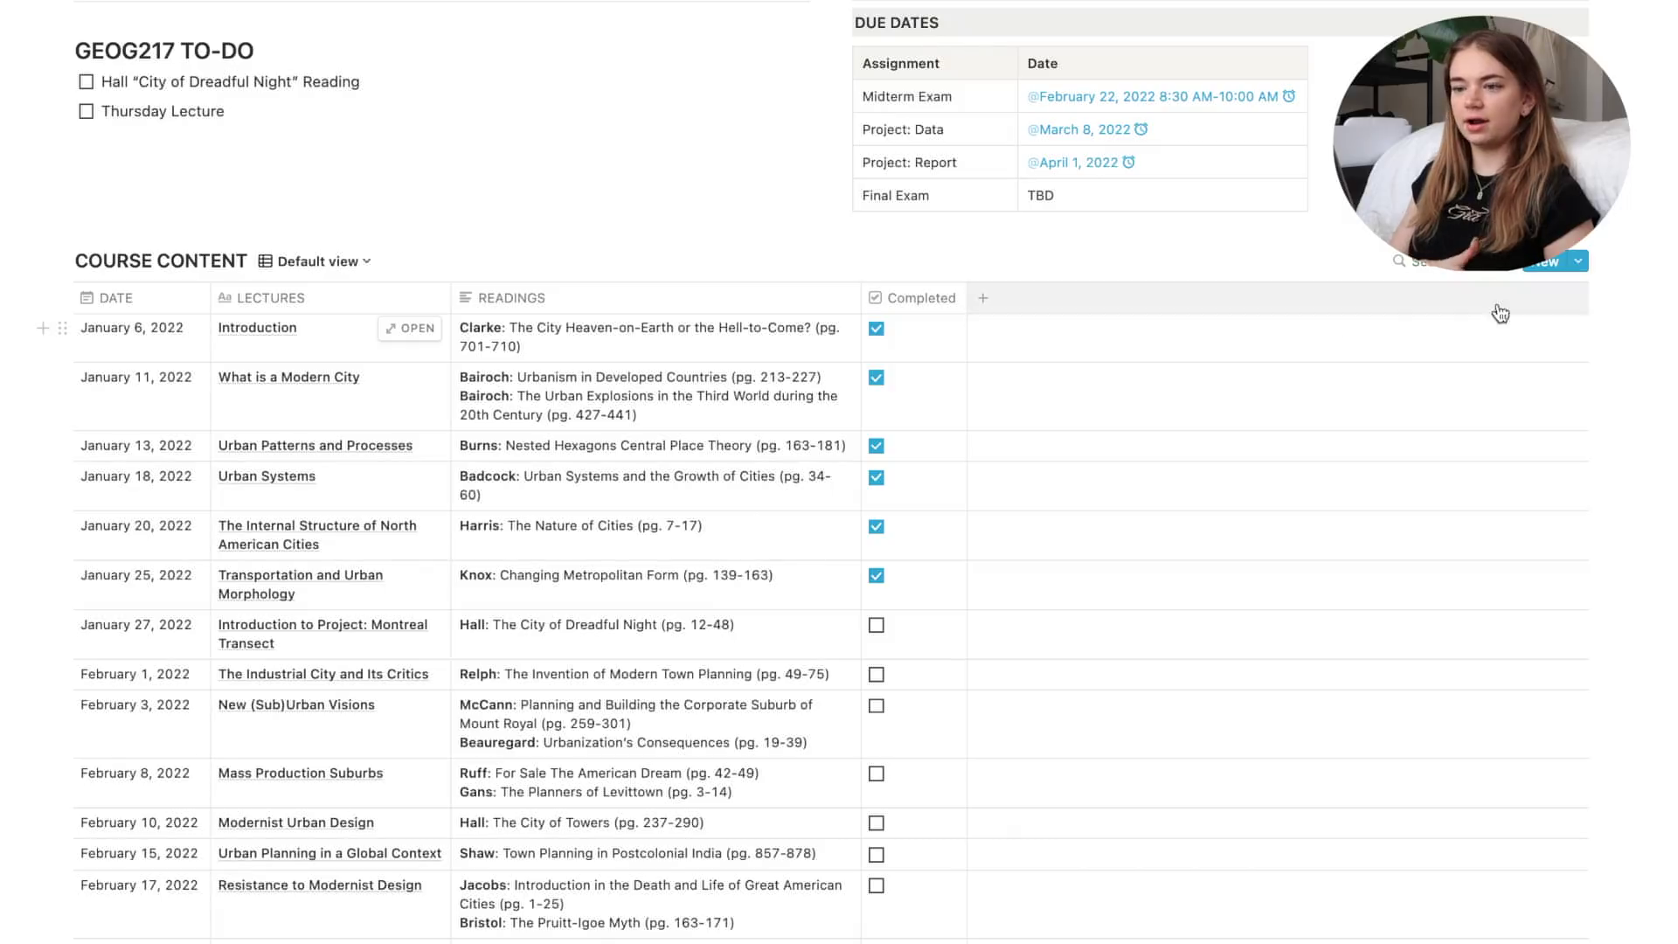
# Filter the Course Content view by Completed to show only unfinished lectures.
pyautogui.click(1496, 260)
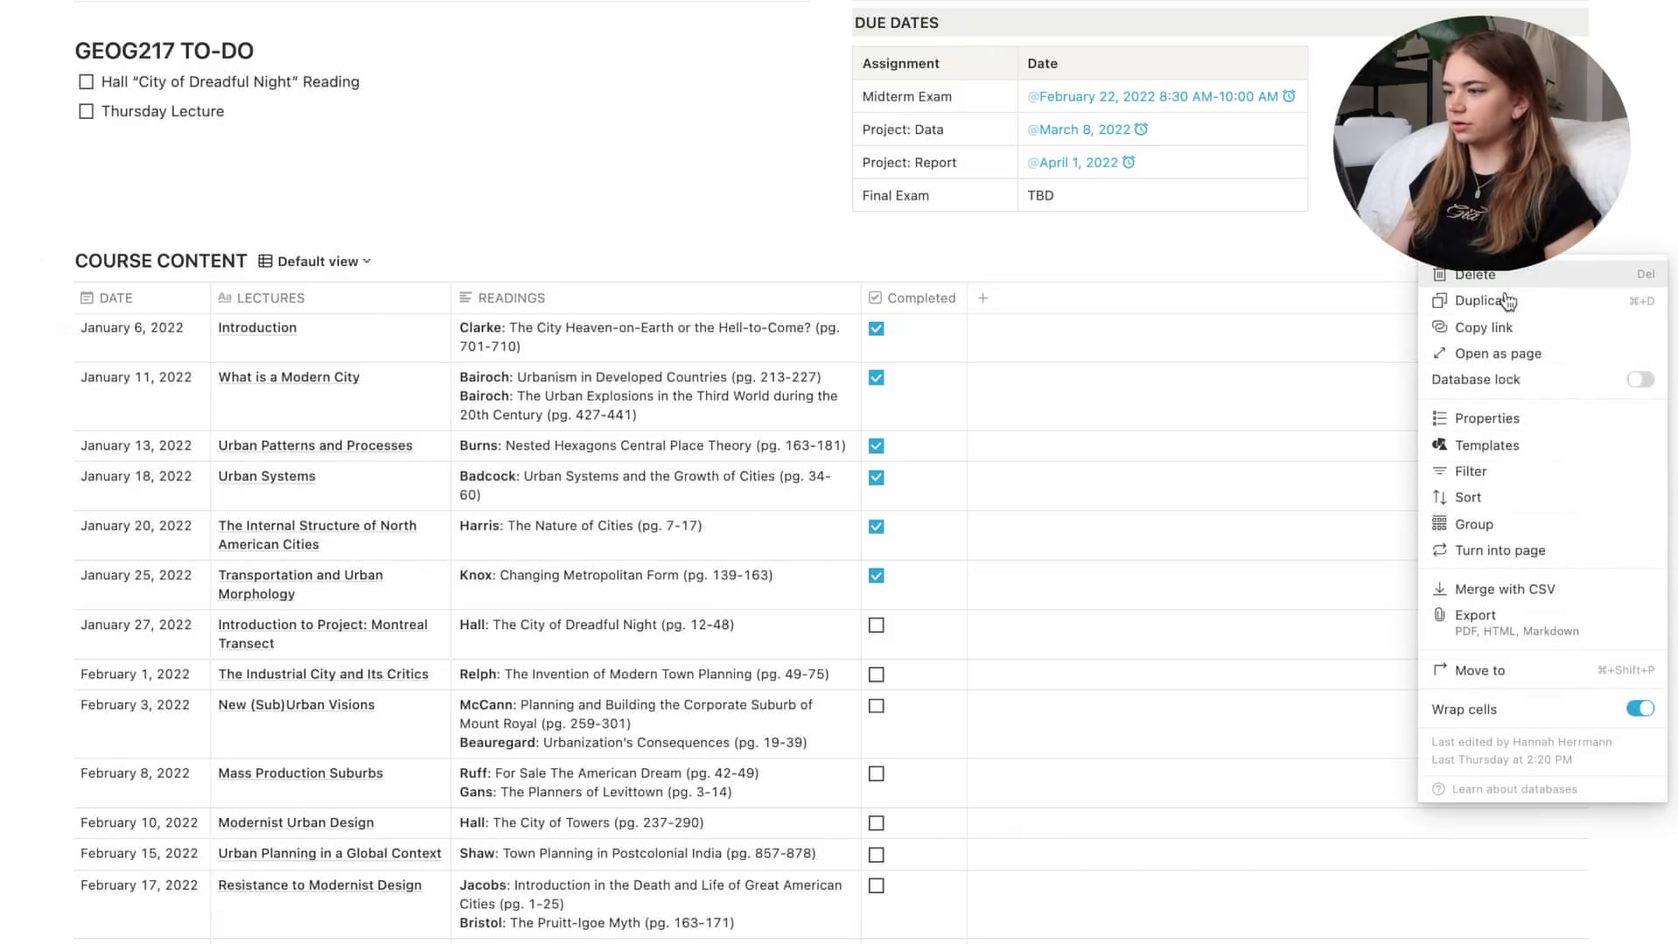
pyautogui.click(1485, 471)
pyautogui.click(1223, 435)
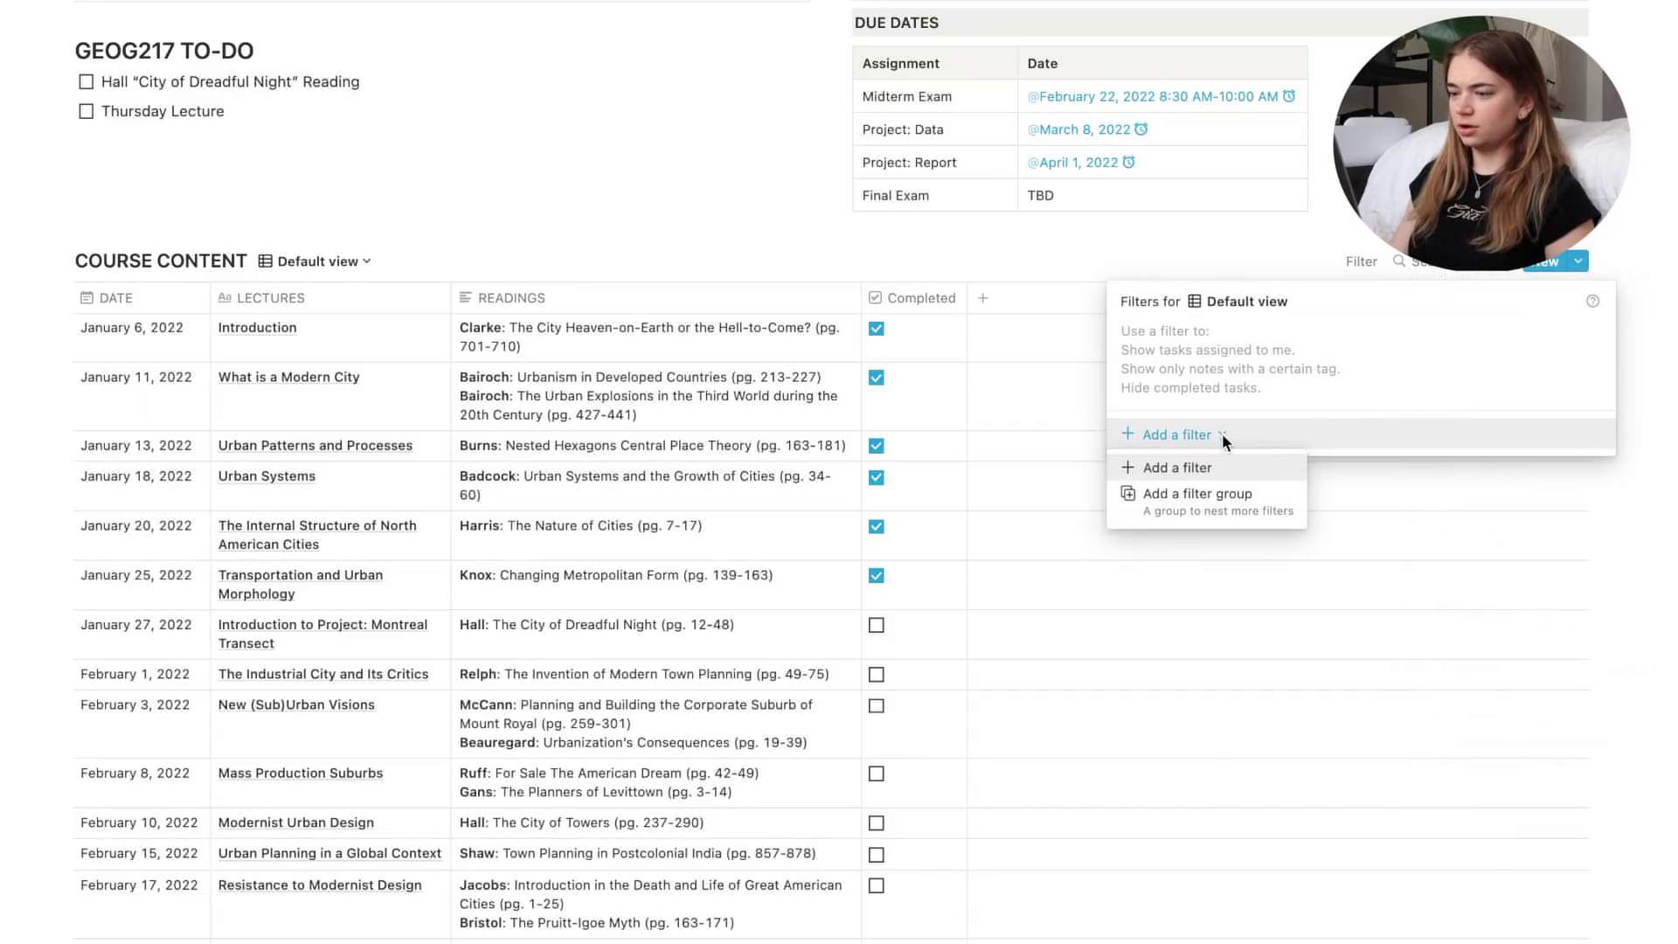
pyautogui.click(1224, 461)
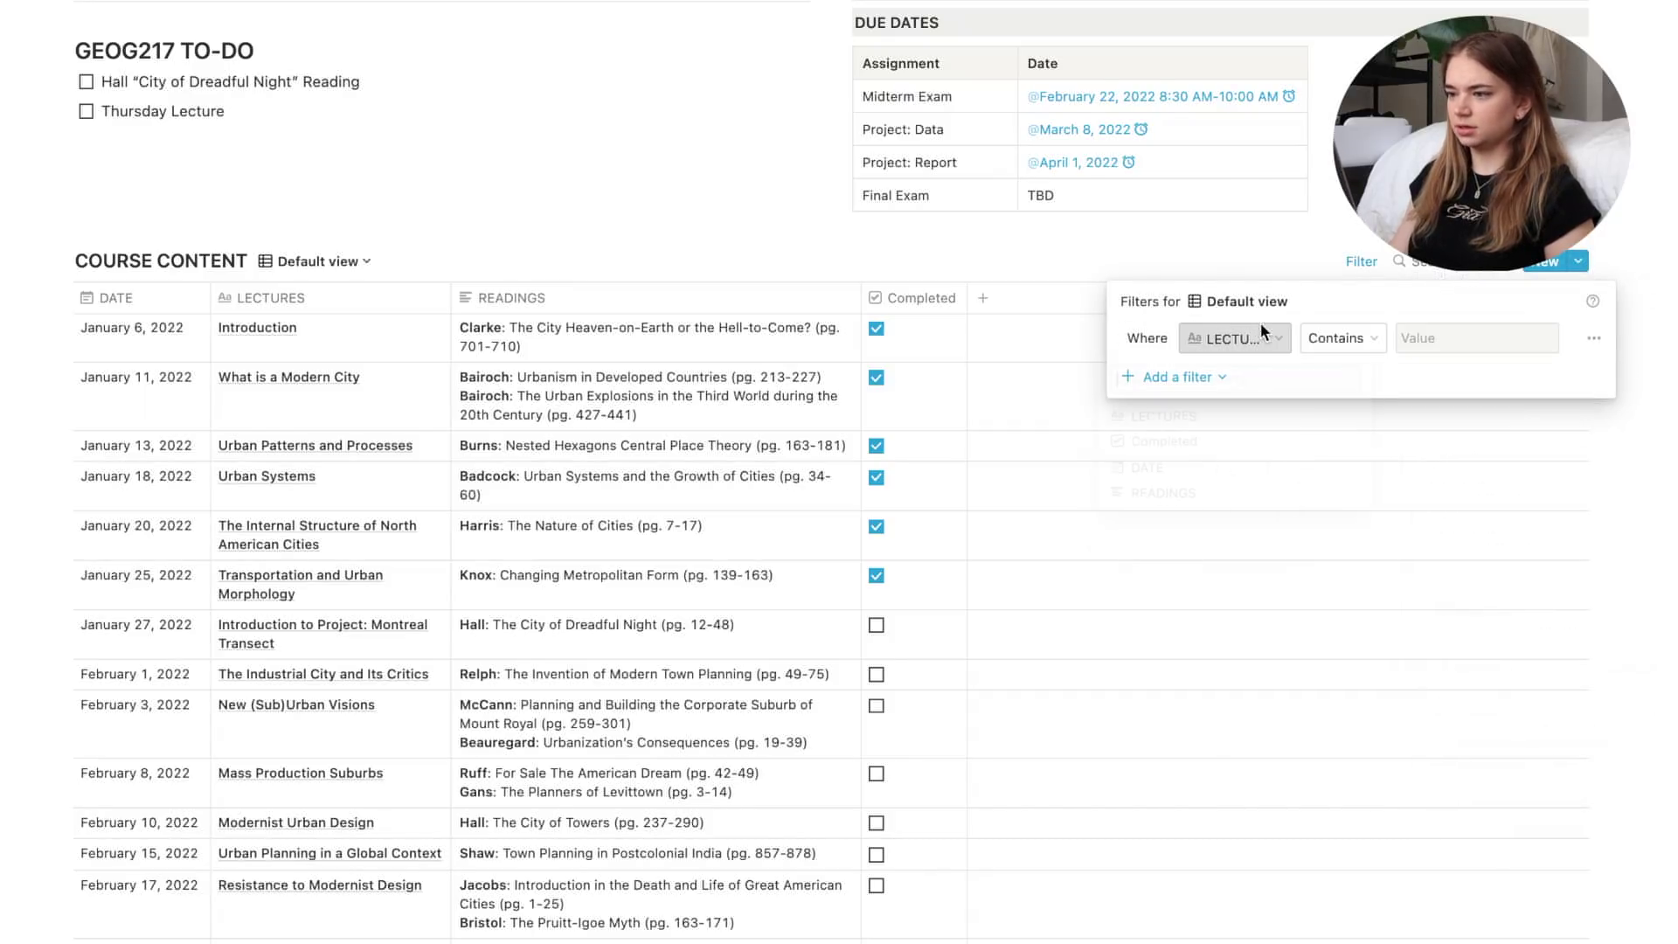
pyautogui.click(1258, 337)
pyautogui.click(1213, 446)
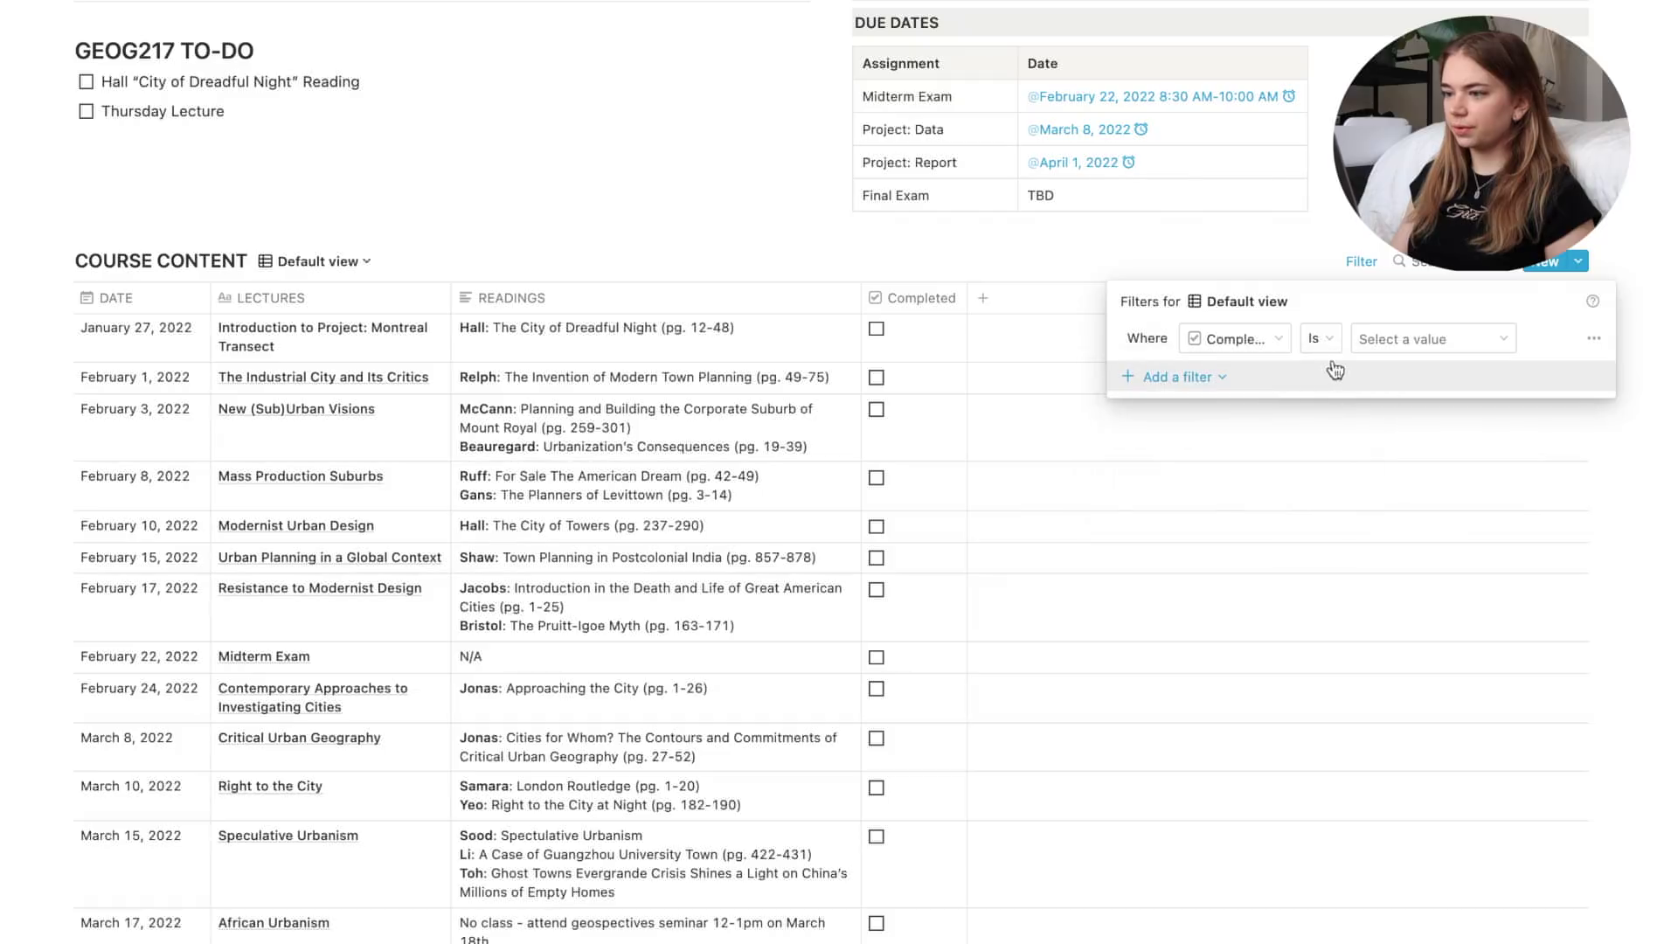
pyautogui.click(1384, 349)
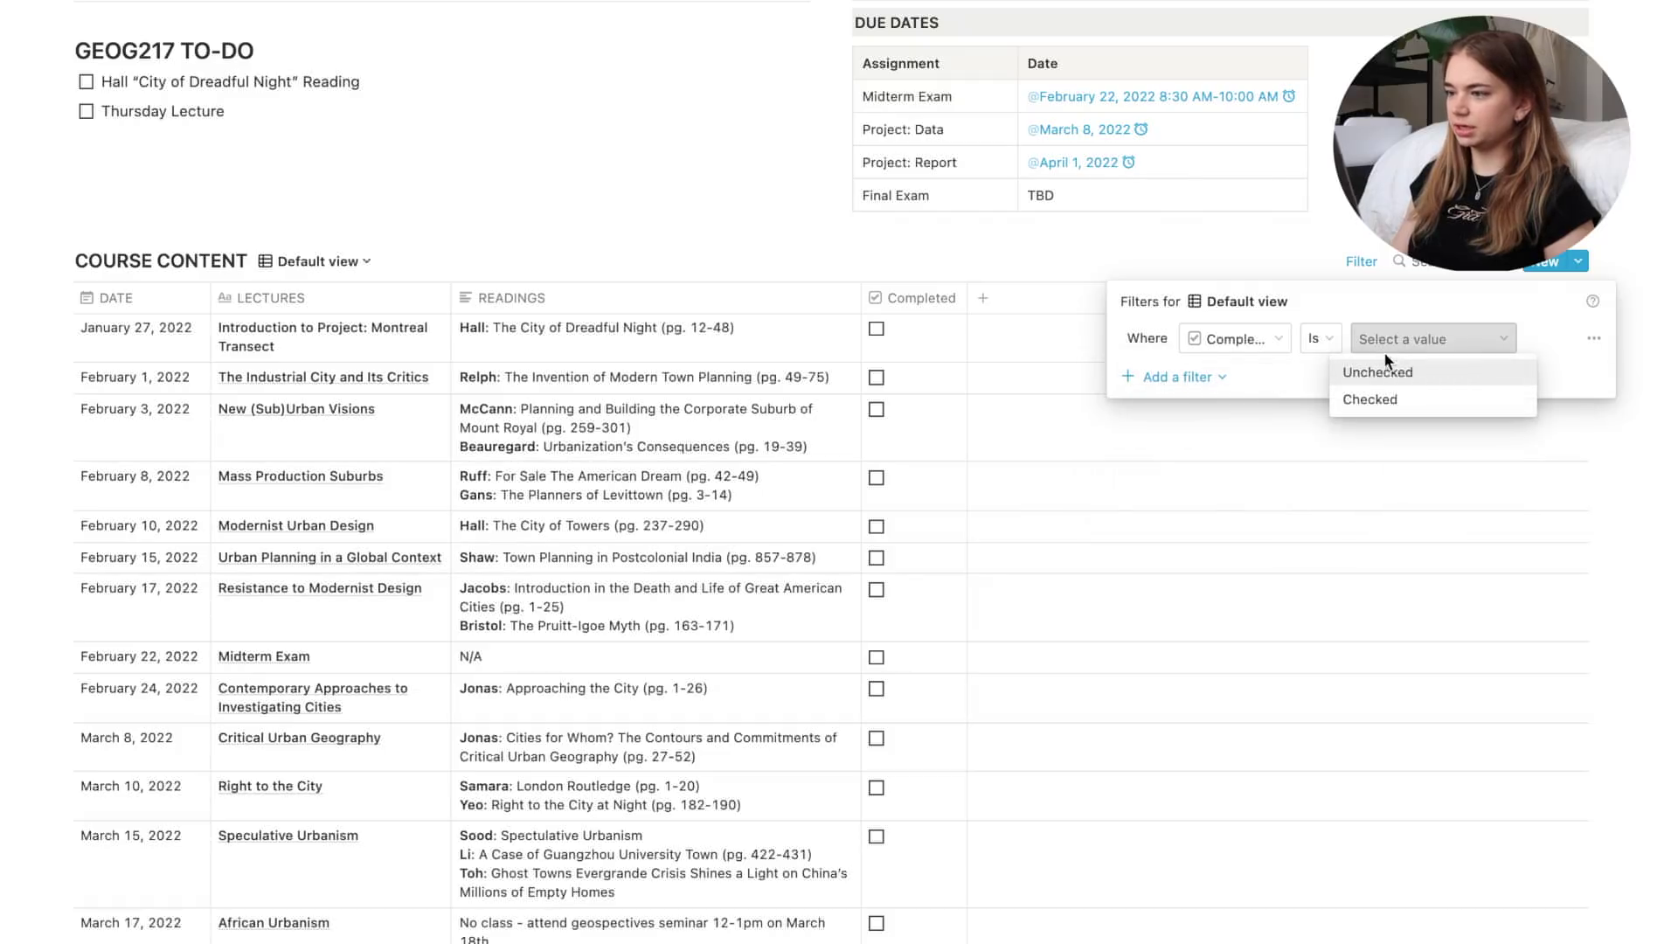
pyautogui.click(1387, 370)
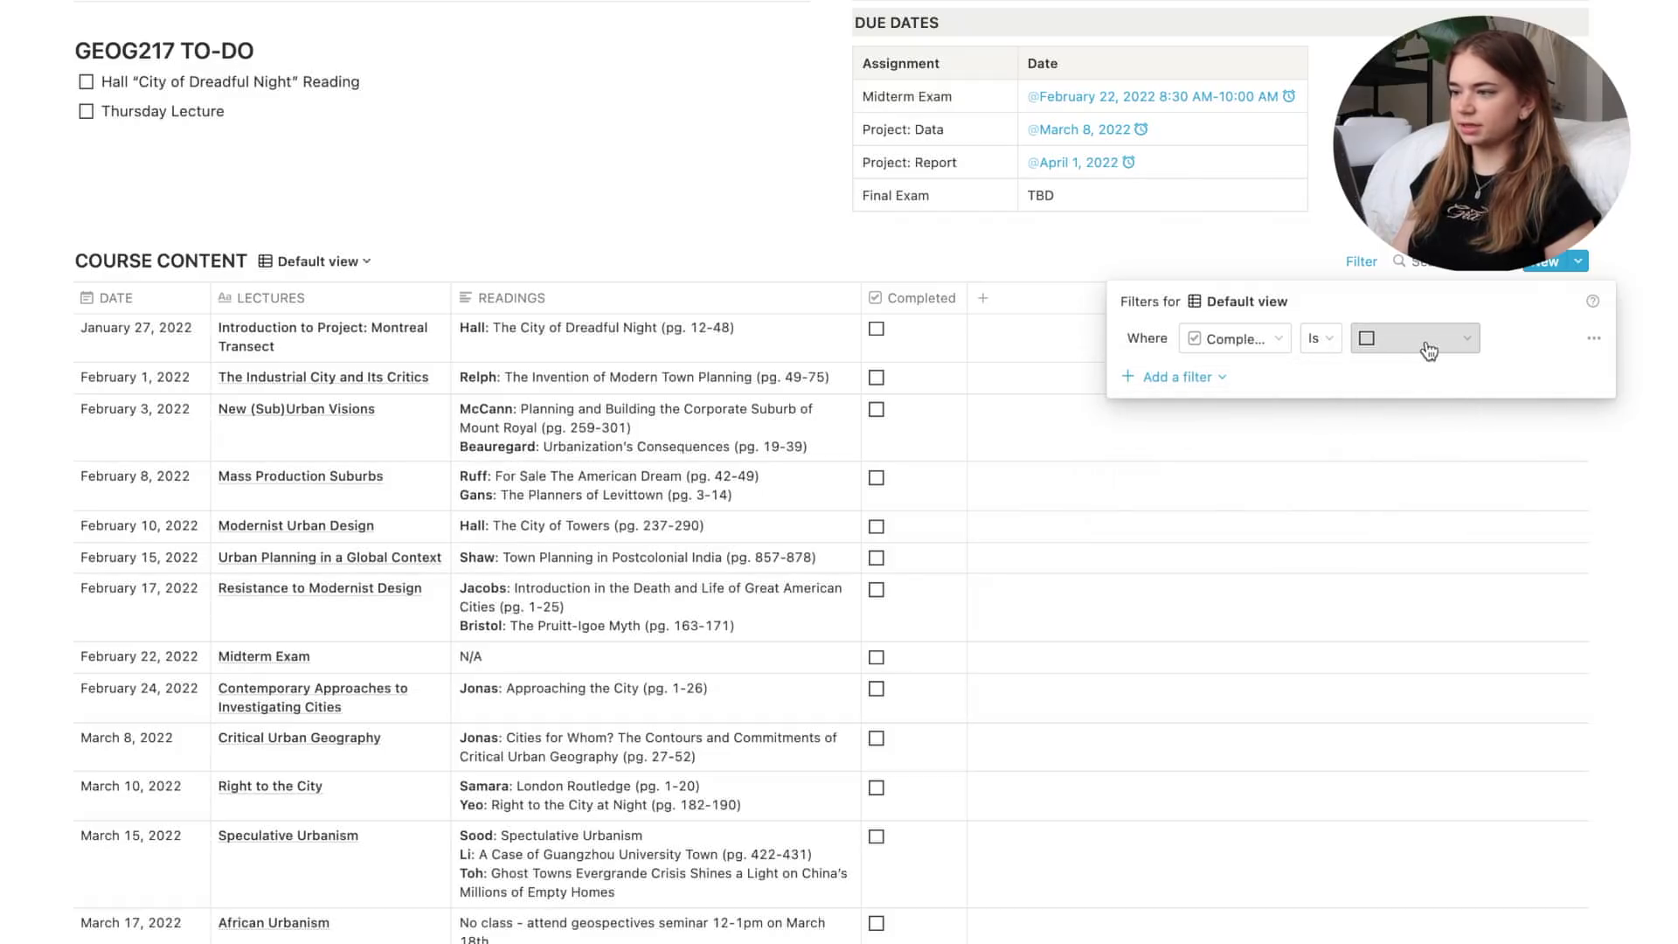
# Switch the Completed filter to completed lectures, then remove it and close the filters.
pyautogui.click(1424, 339)
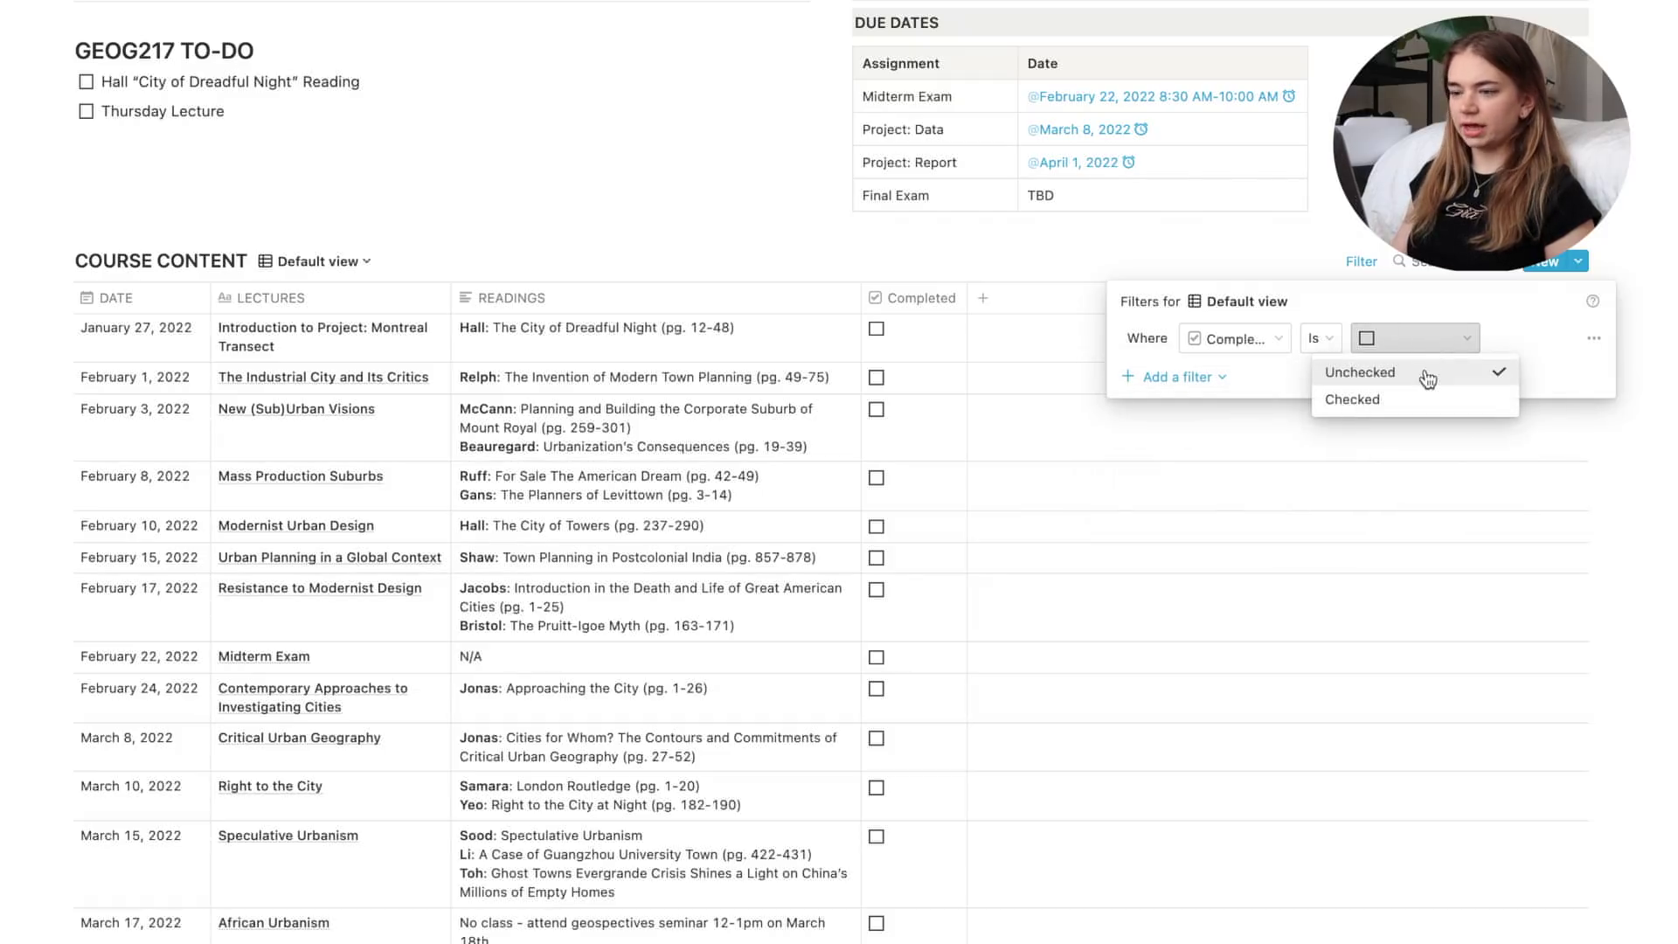
pyautogui.click(1423, 395)
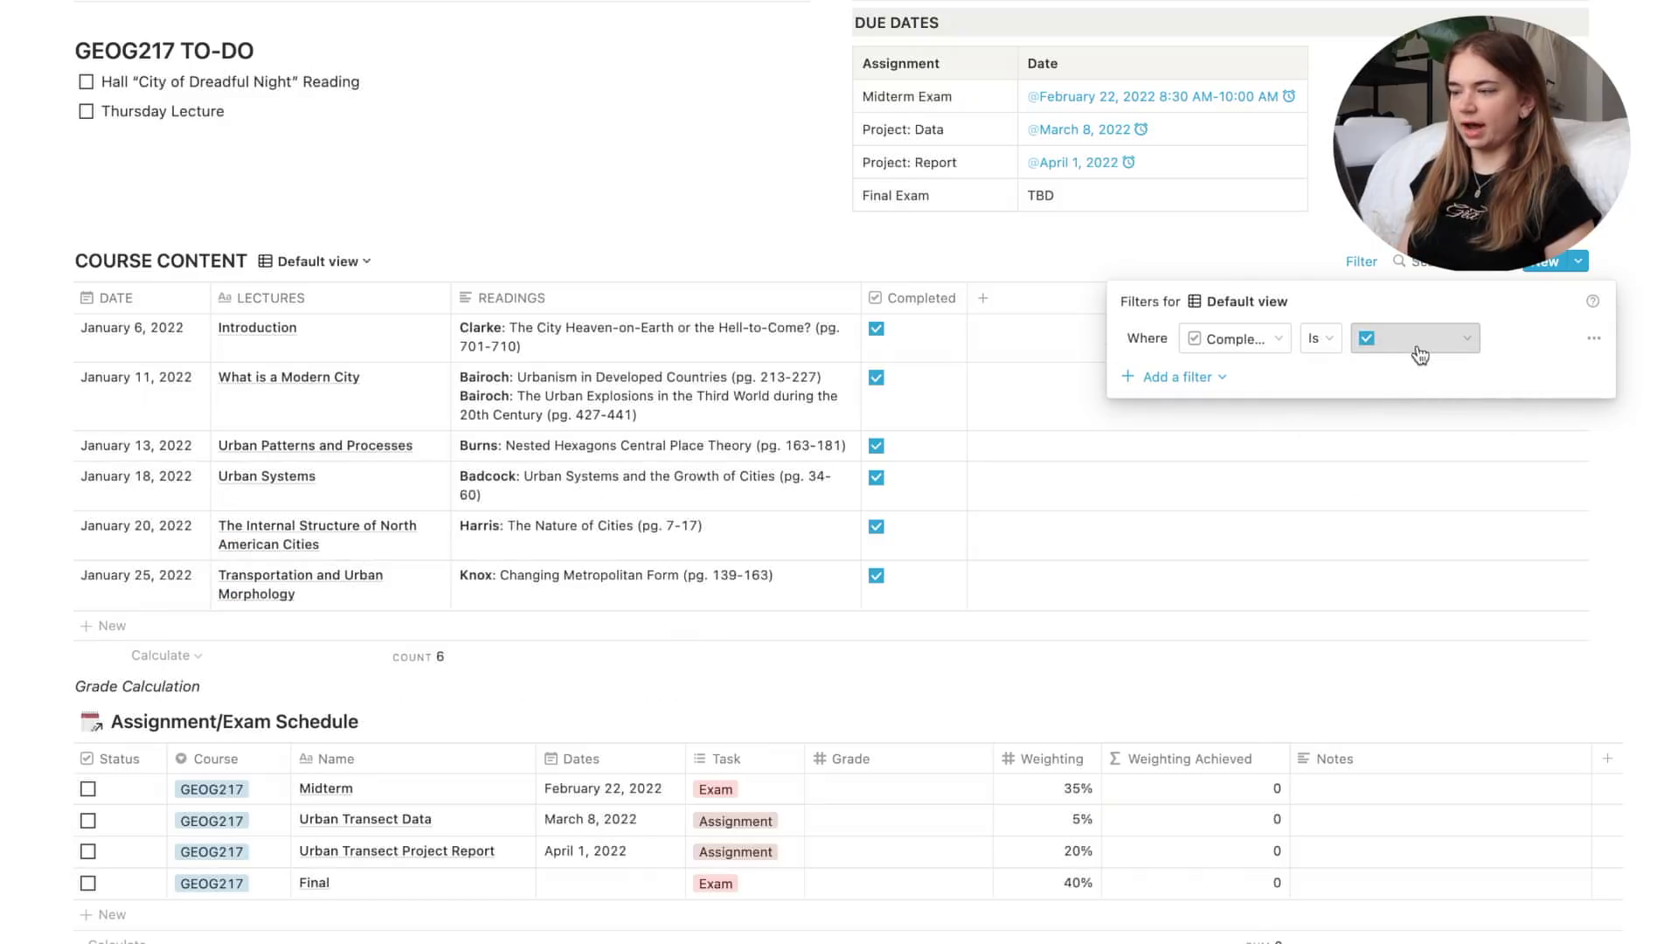
pyautogui.click(1418, 343)
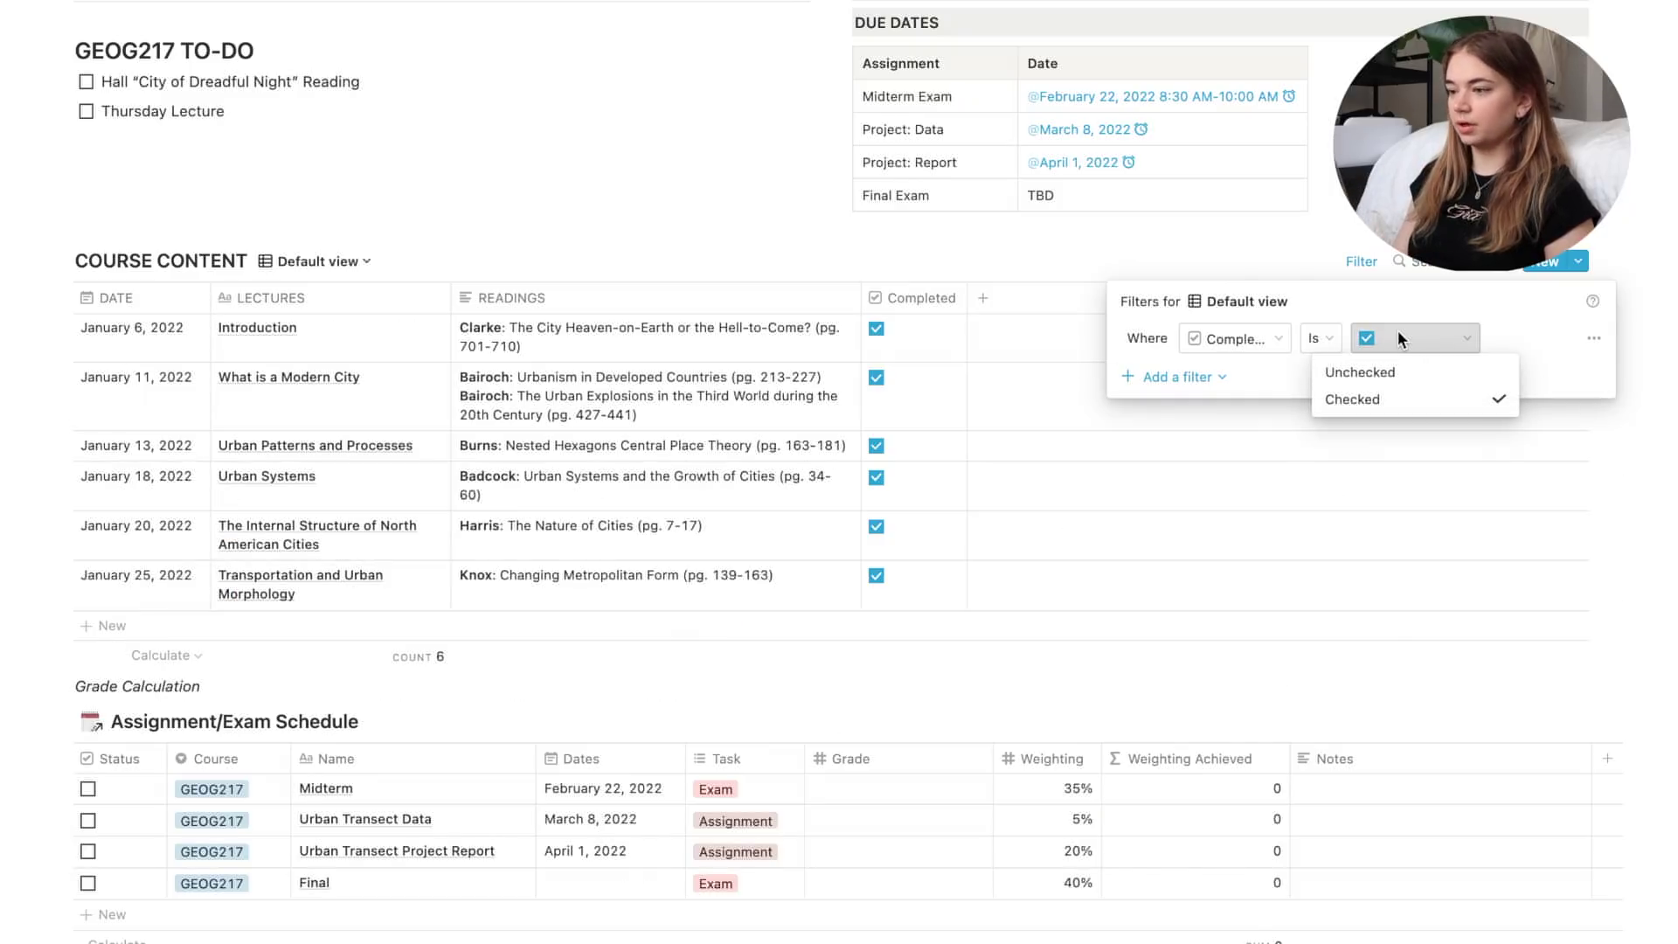
pyautogui.click(1592, 339)
pyautogui.click(1594, 340)
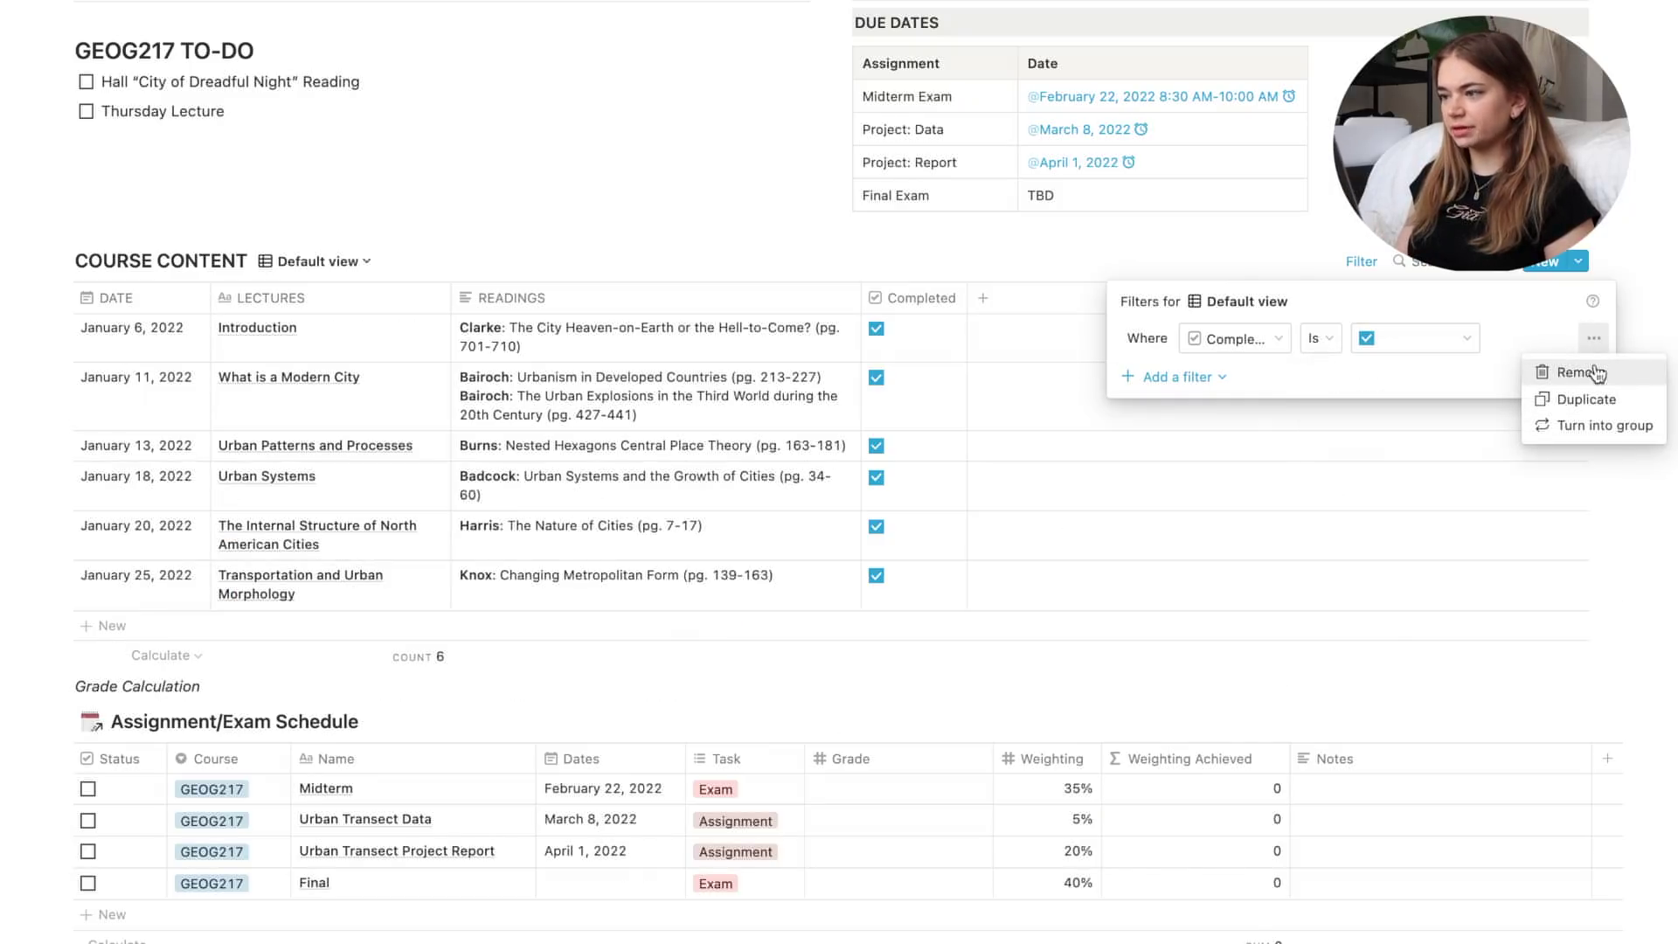
pyautogui.click(1595, 372)
pyautogui.click(1653, 406)
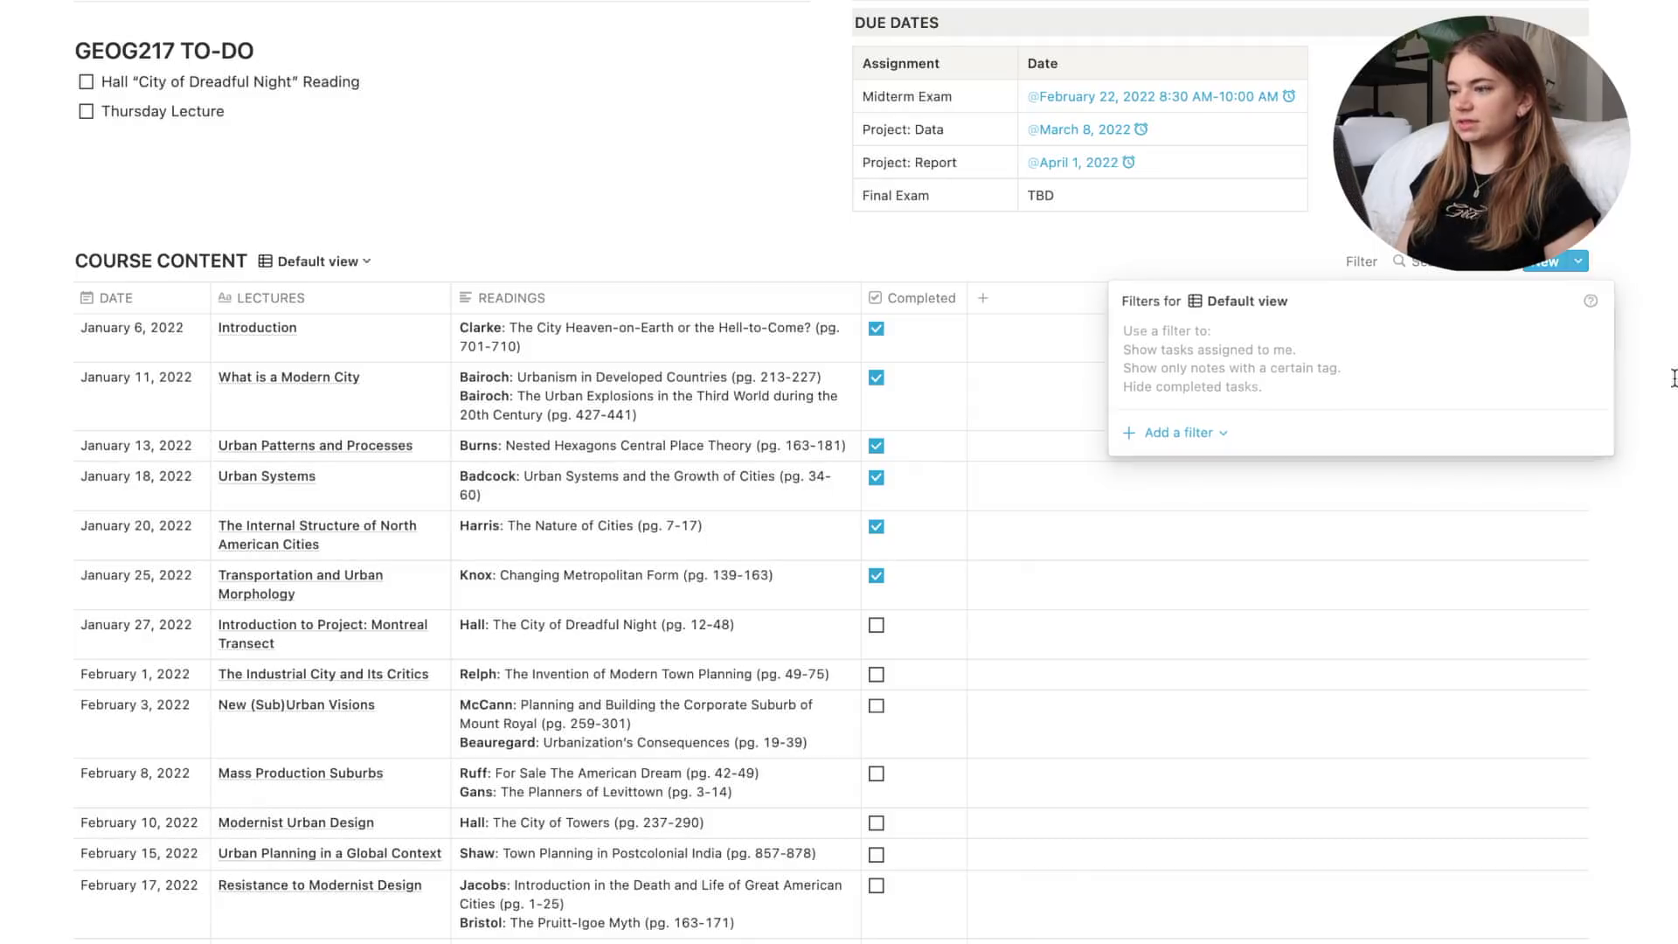
pyautogui.scroll(-2, 1653, 405)
# View the Weighting Achieved formula (Grade × Weighting) in the Assignment/Exam Schedule.
pyautogui.scroll(-2, 1653, 406)
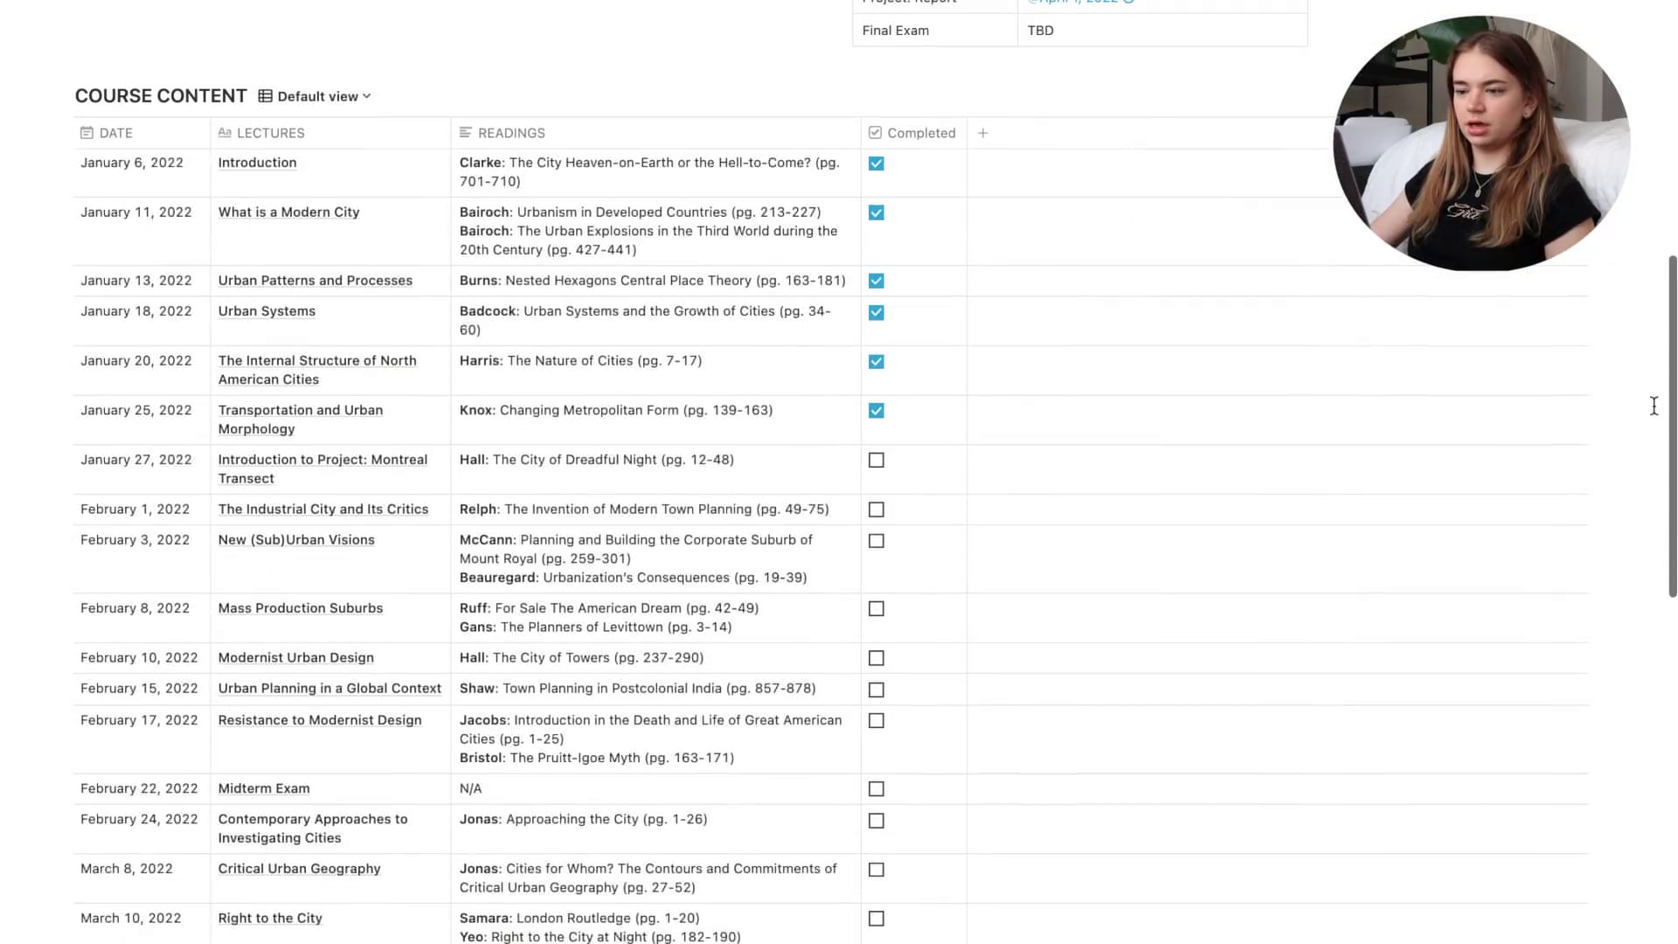
pyautogui.scroll(-15, 1653, 406)
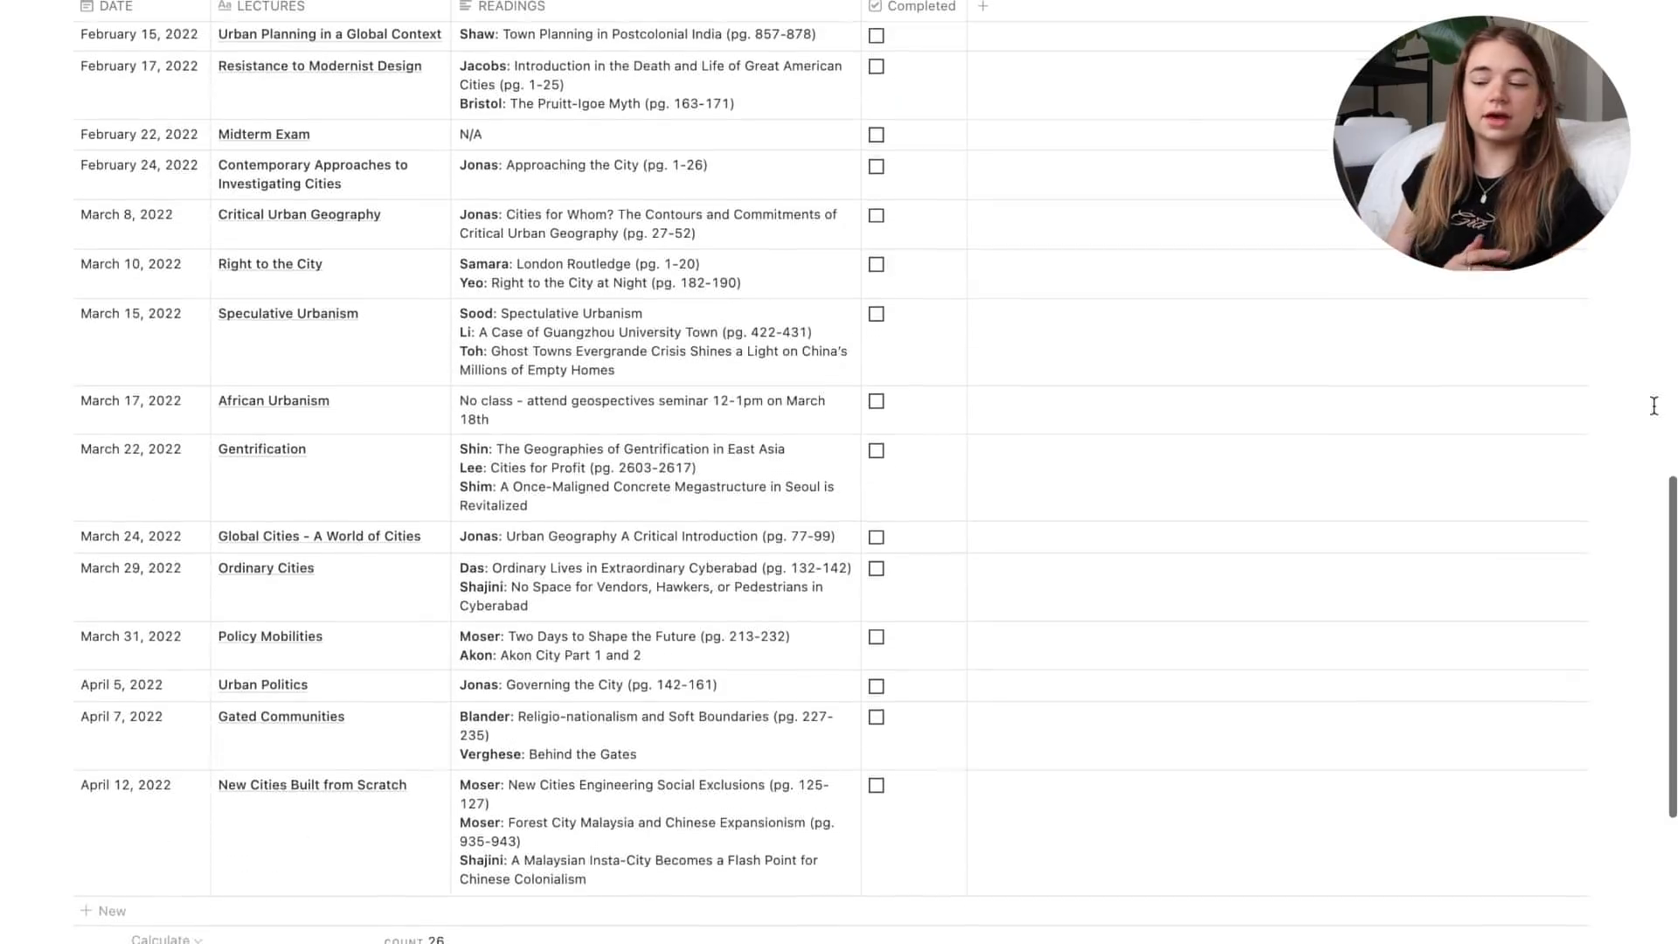
pyautogui.scroll(-1, 1653, 414)
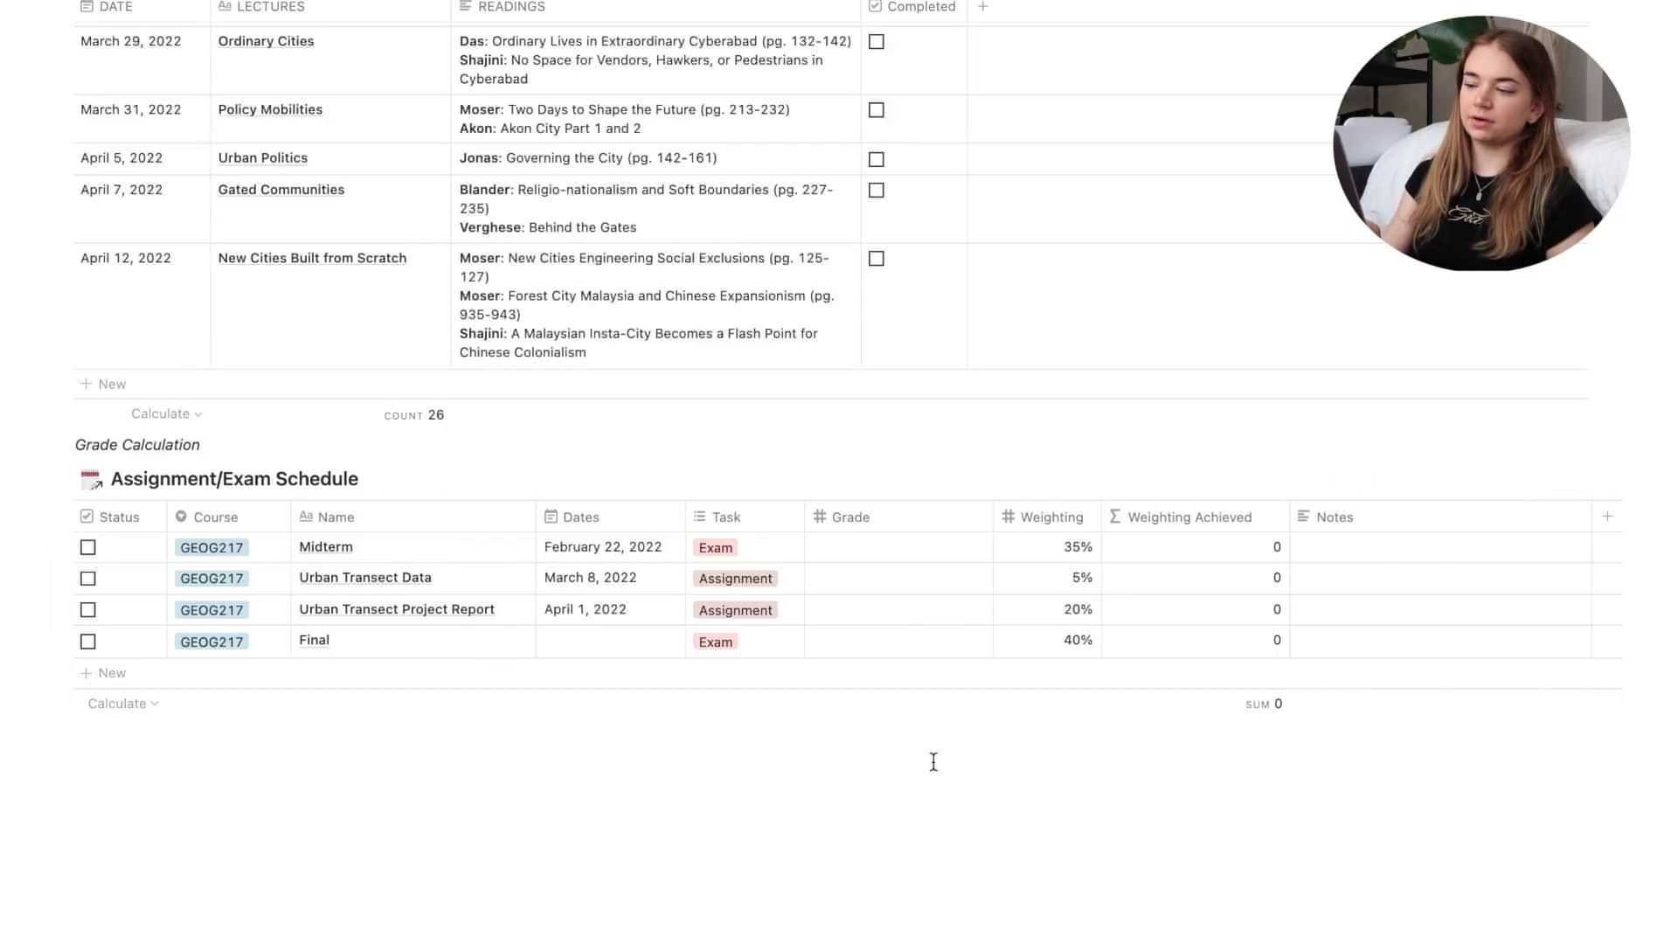
pyautogui.click(1231, 542)
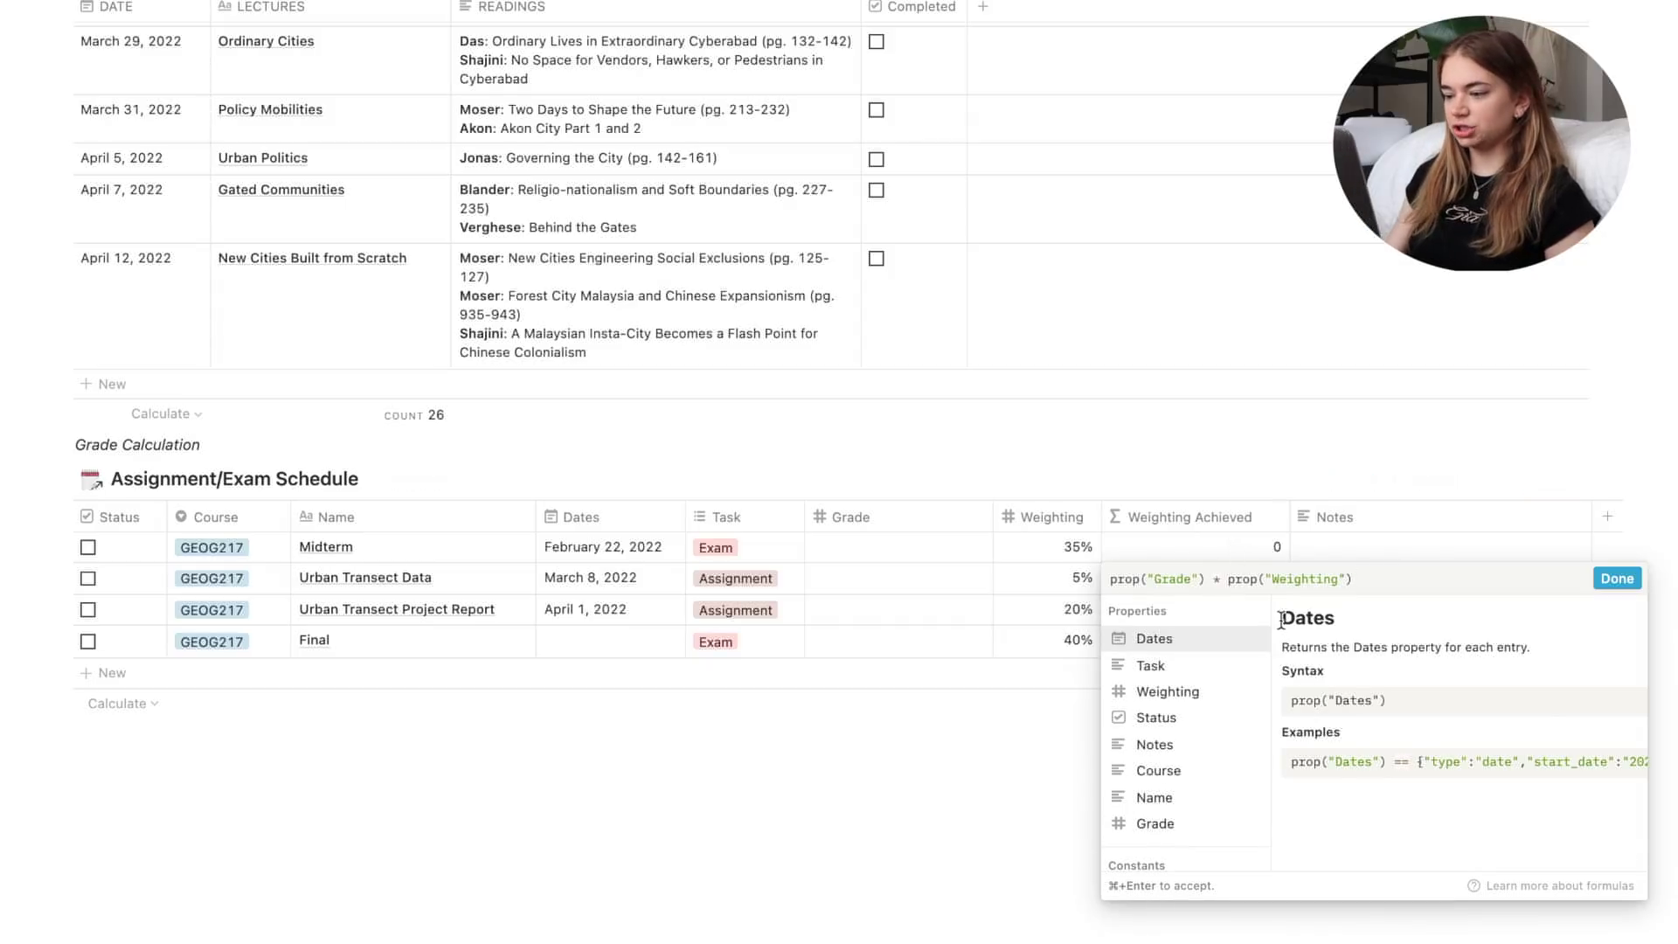
pyautogui.click(937, 768)
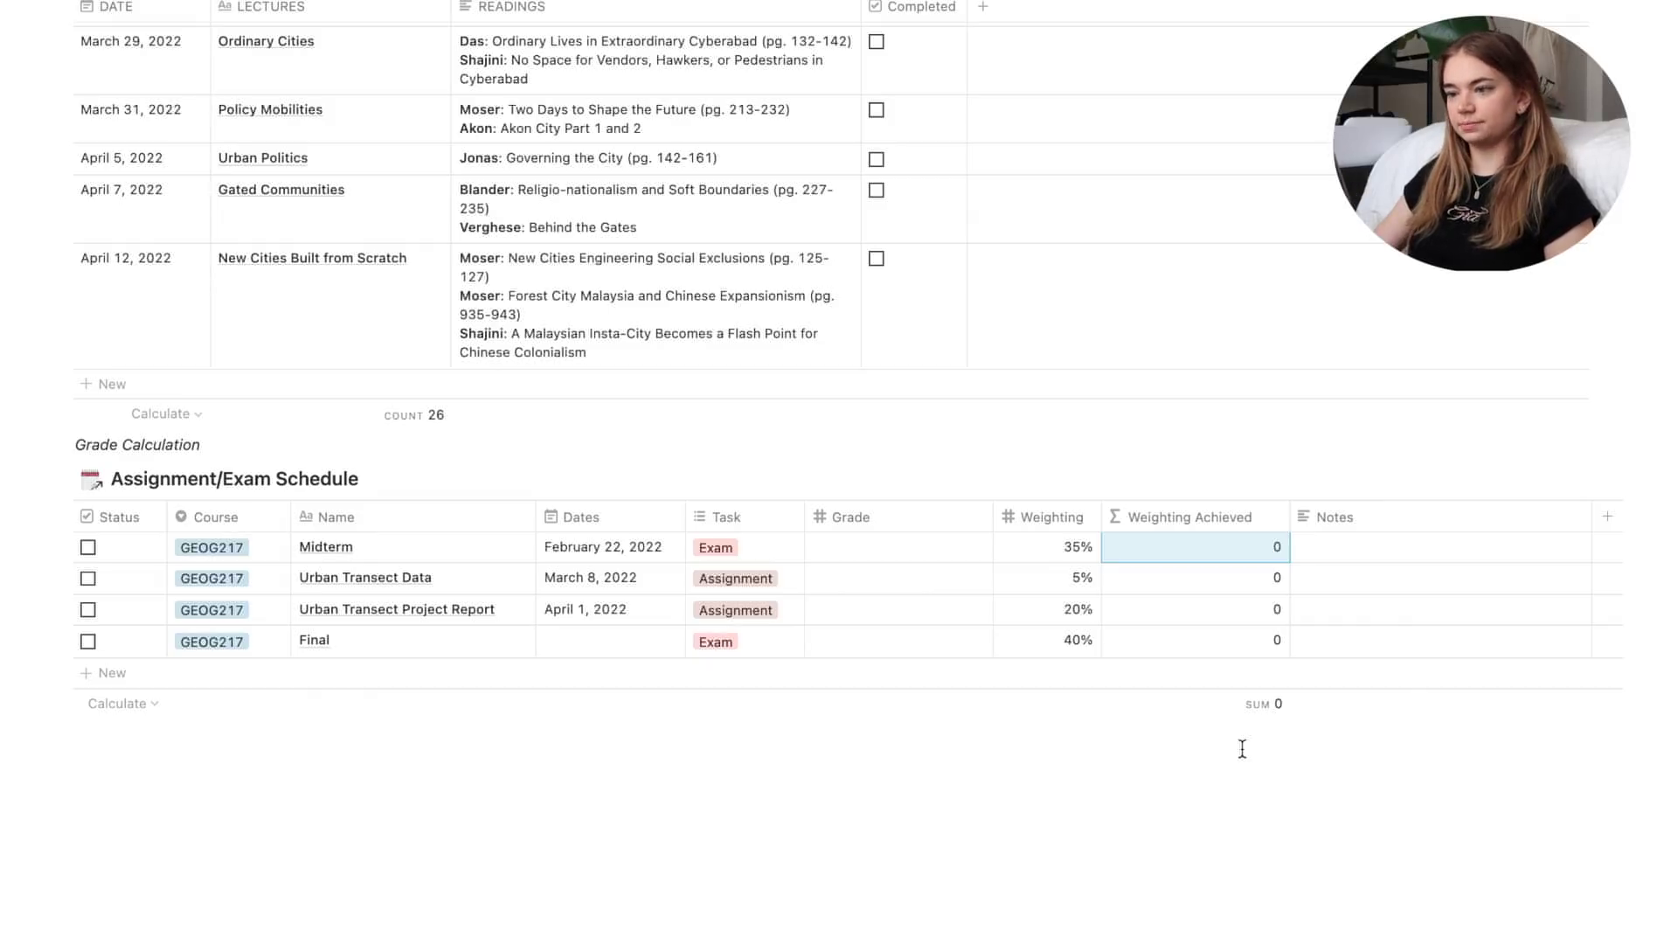
pyautogui.scroll(20, 1242, 749)
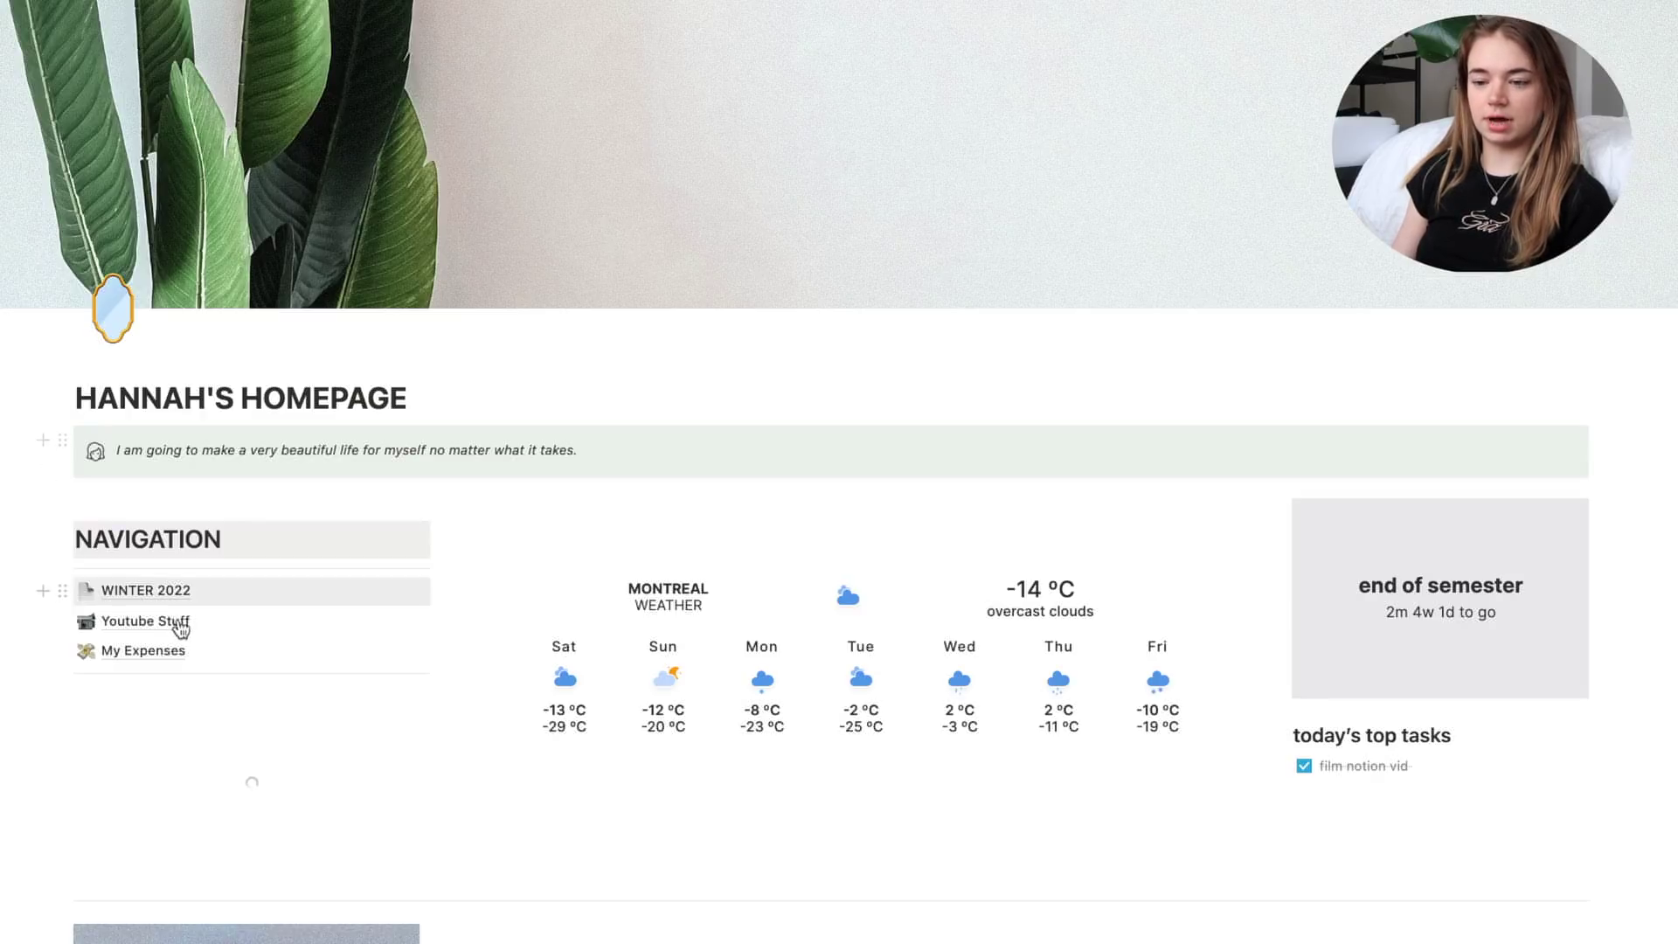
# Open Youtube Stuff and scroll through its to-do list, navigation gallery and video ideas.
pyautogui.click(145, 621)
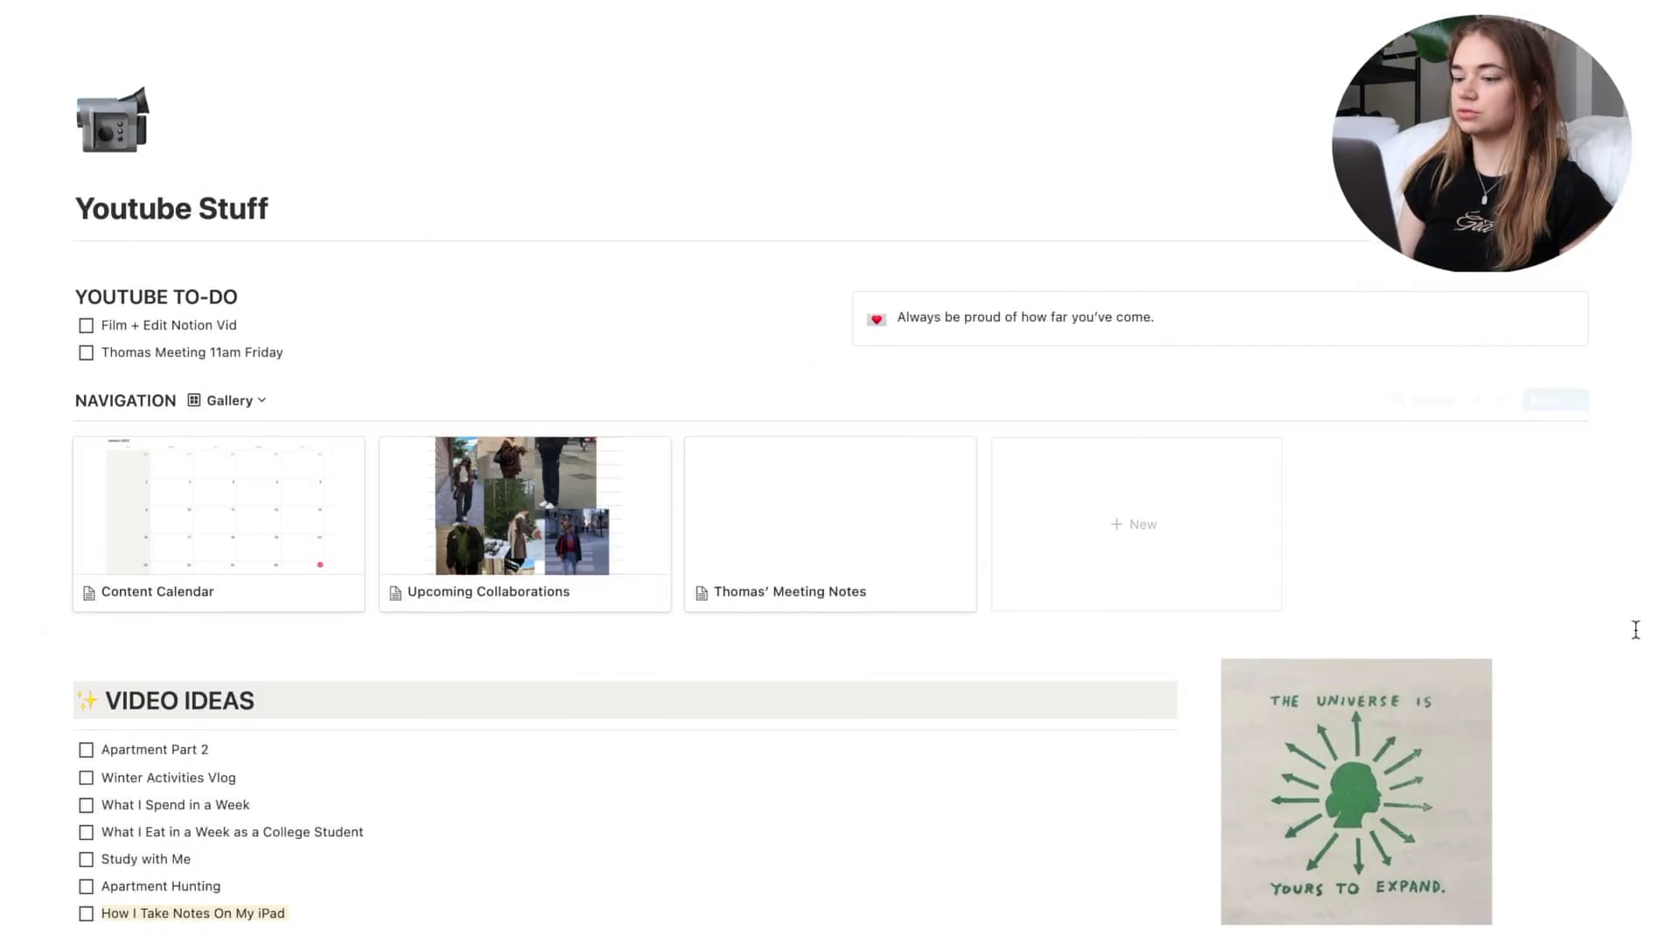
pyautogui.scroll(-1, 1636, 629)
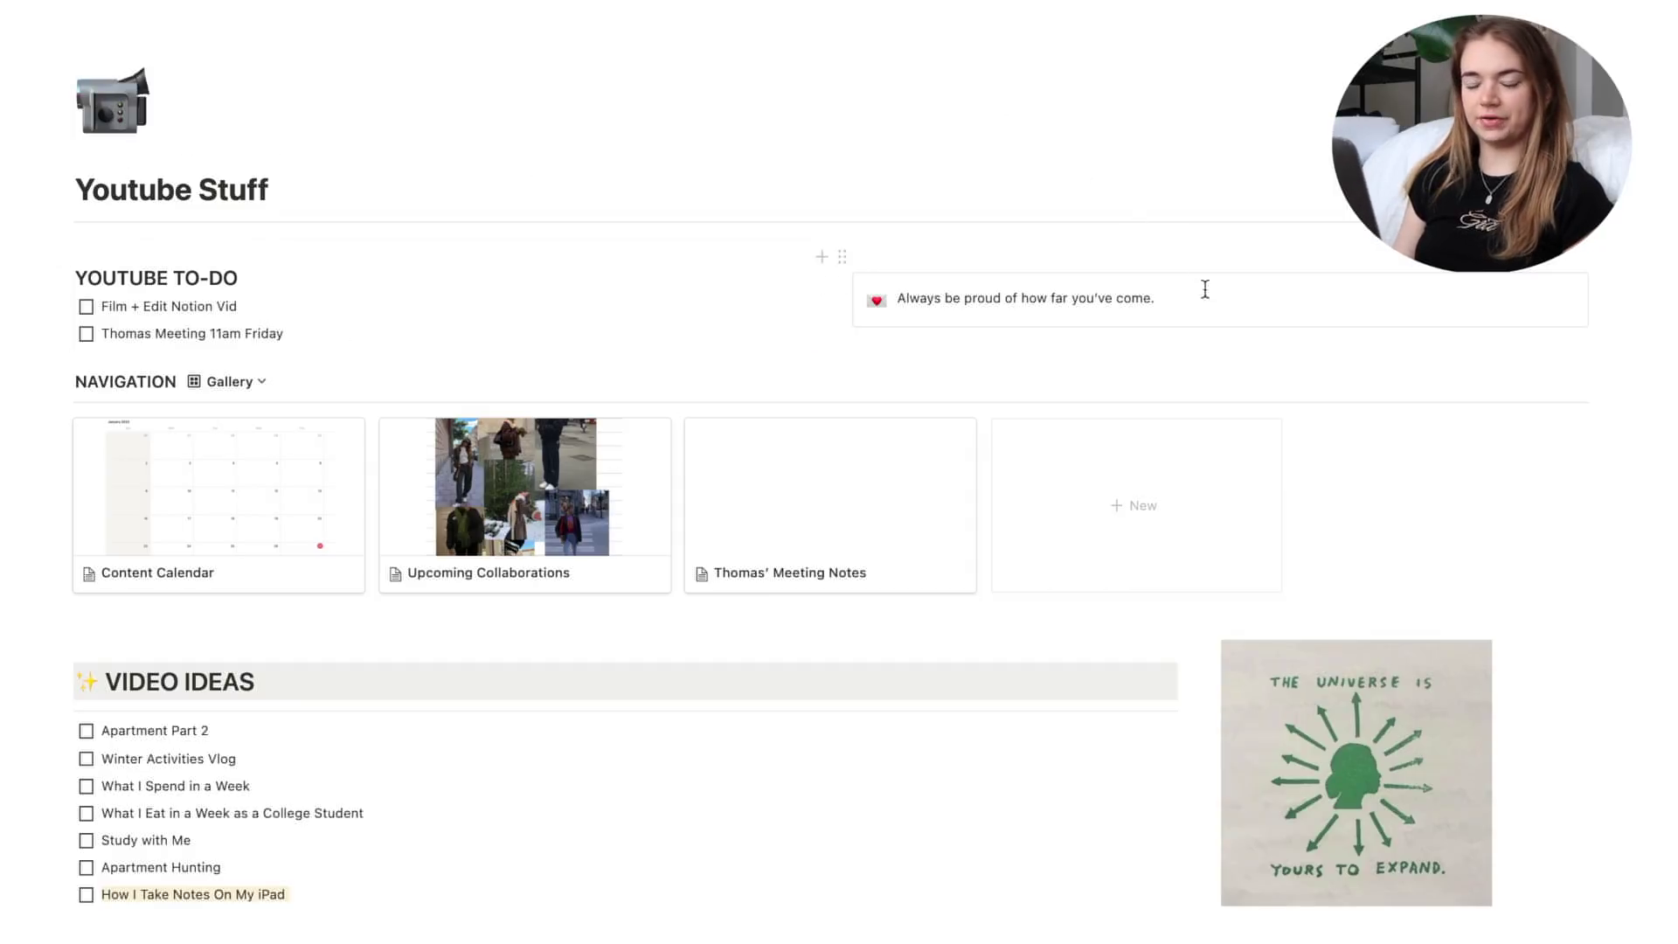
pyautogui.scroll(-1, 1209, 307)
pyautogui.scroll(-2, 1209, 306)
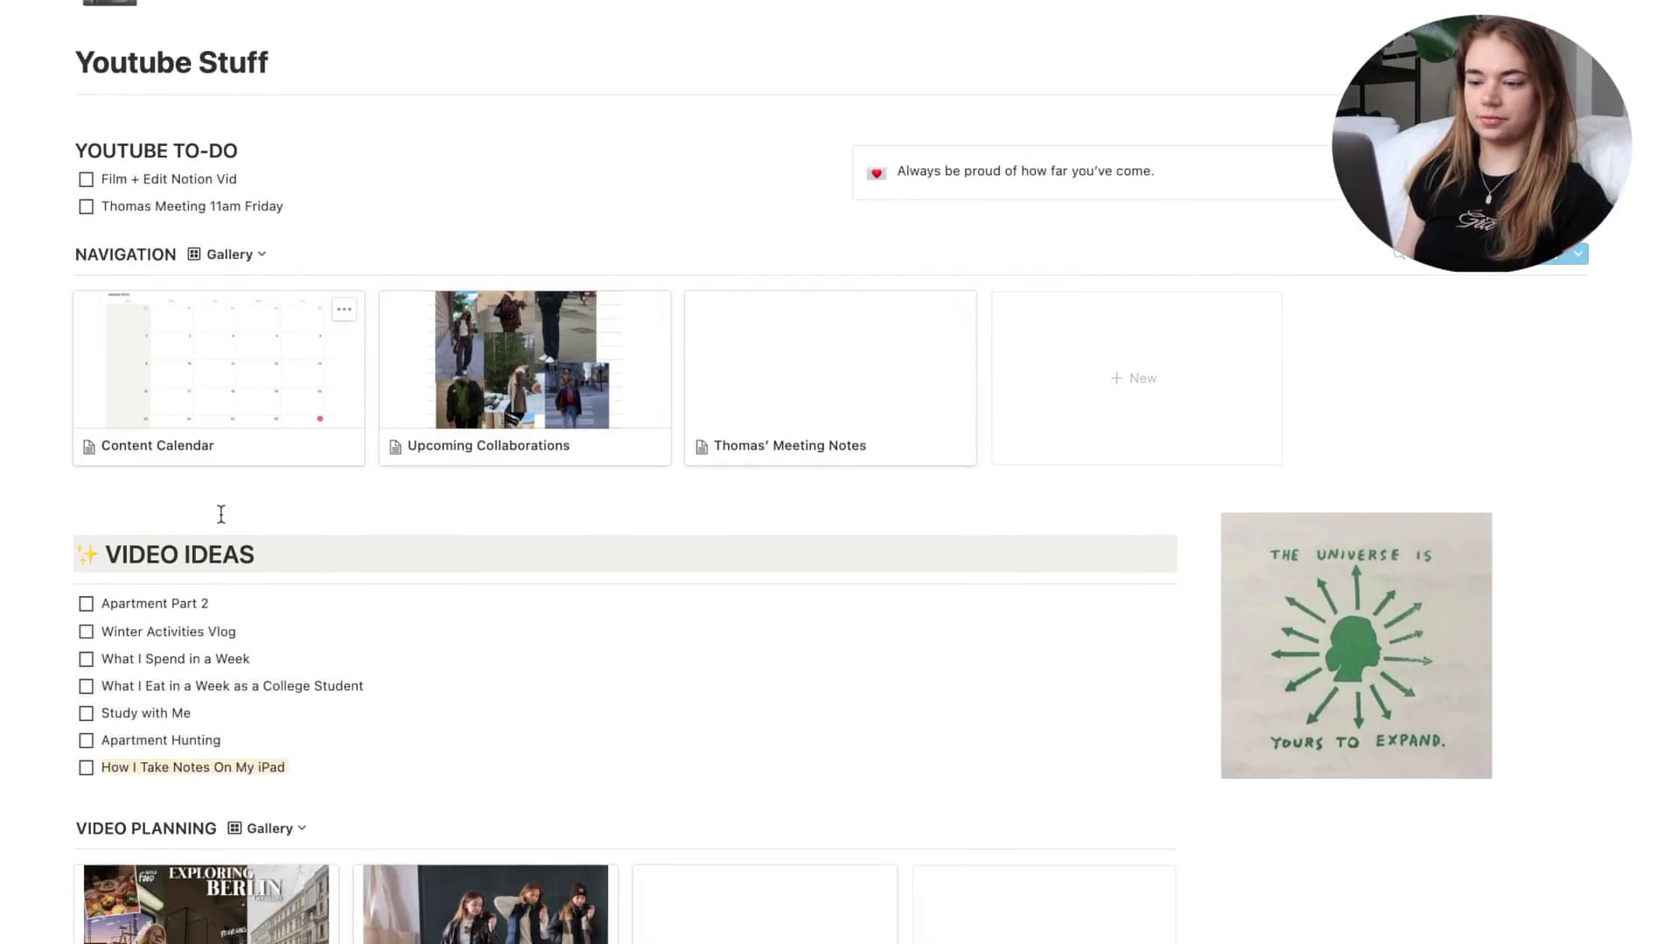
pyautogui.scroll(-1, 221, 513)
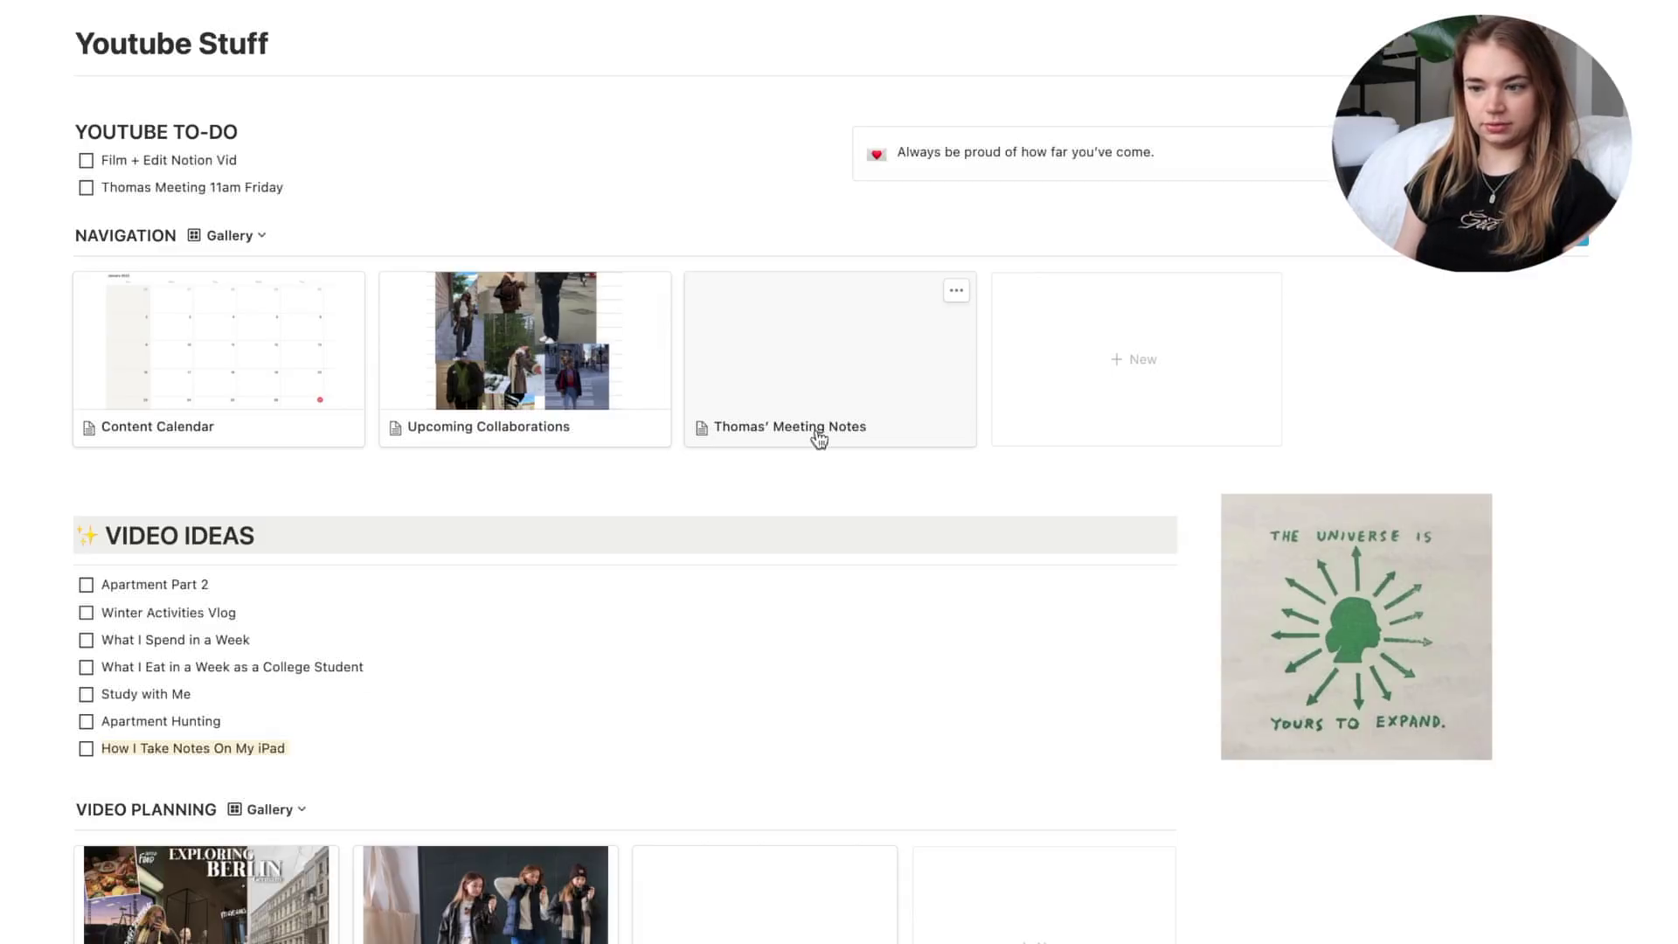
pyautogui.scroll(-1, 820, 452)
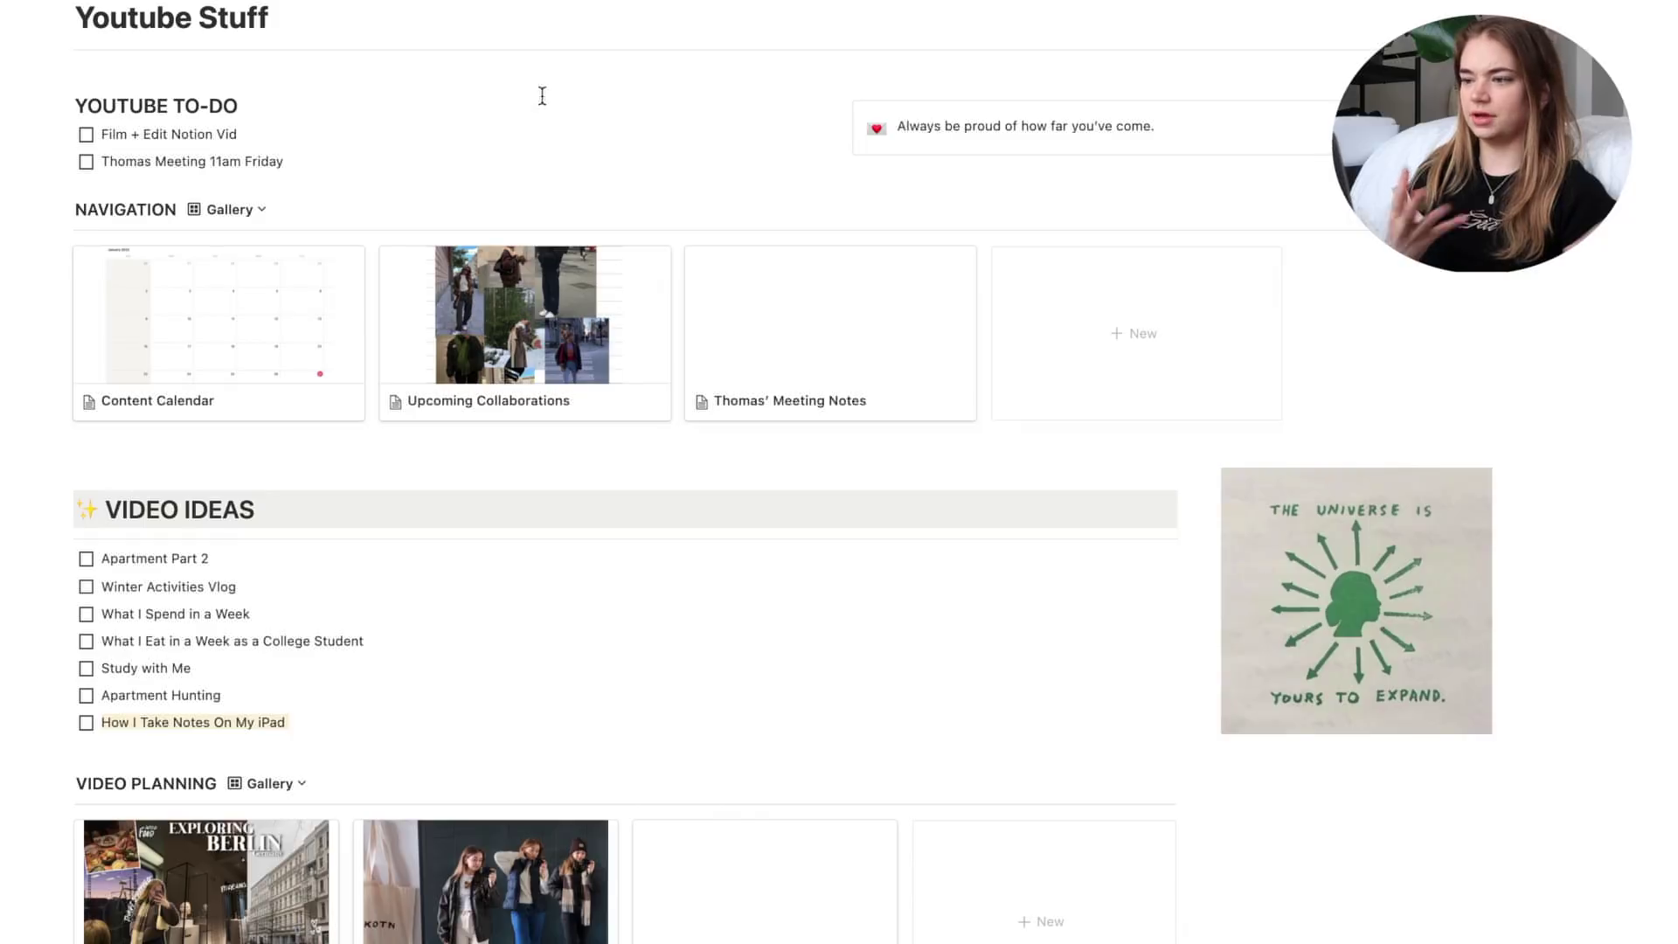
pyautogui.click(261, 213)
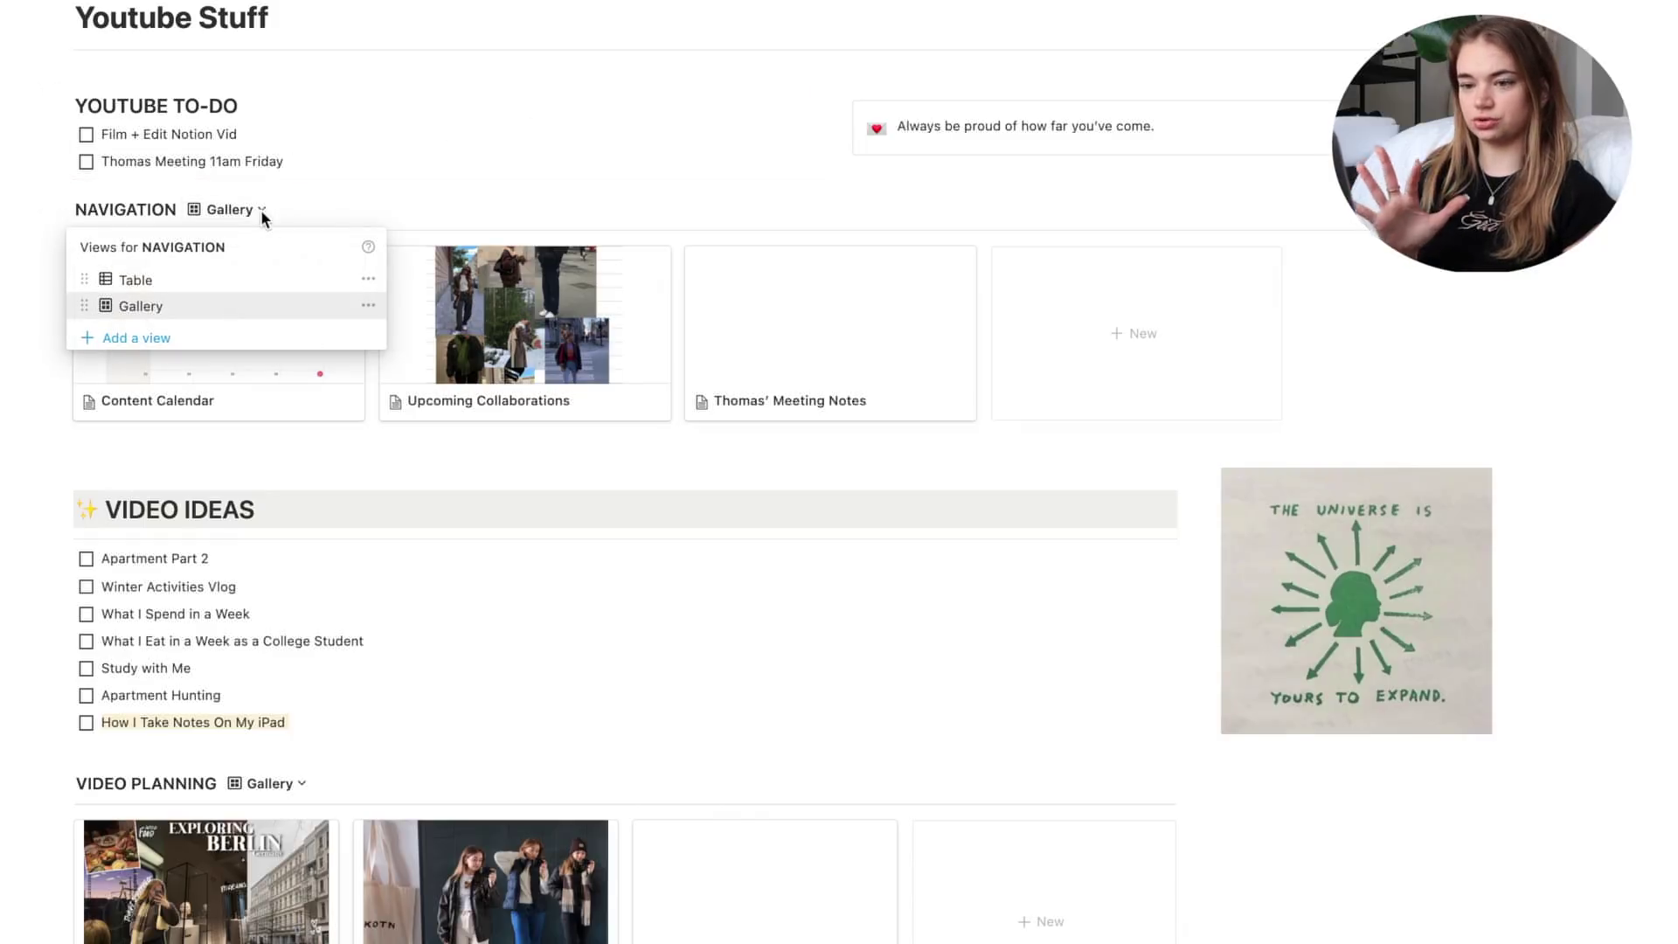
pyautogui.click(236, 341)
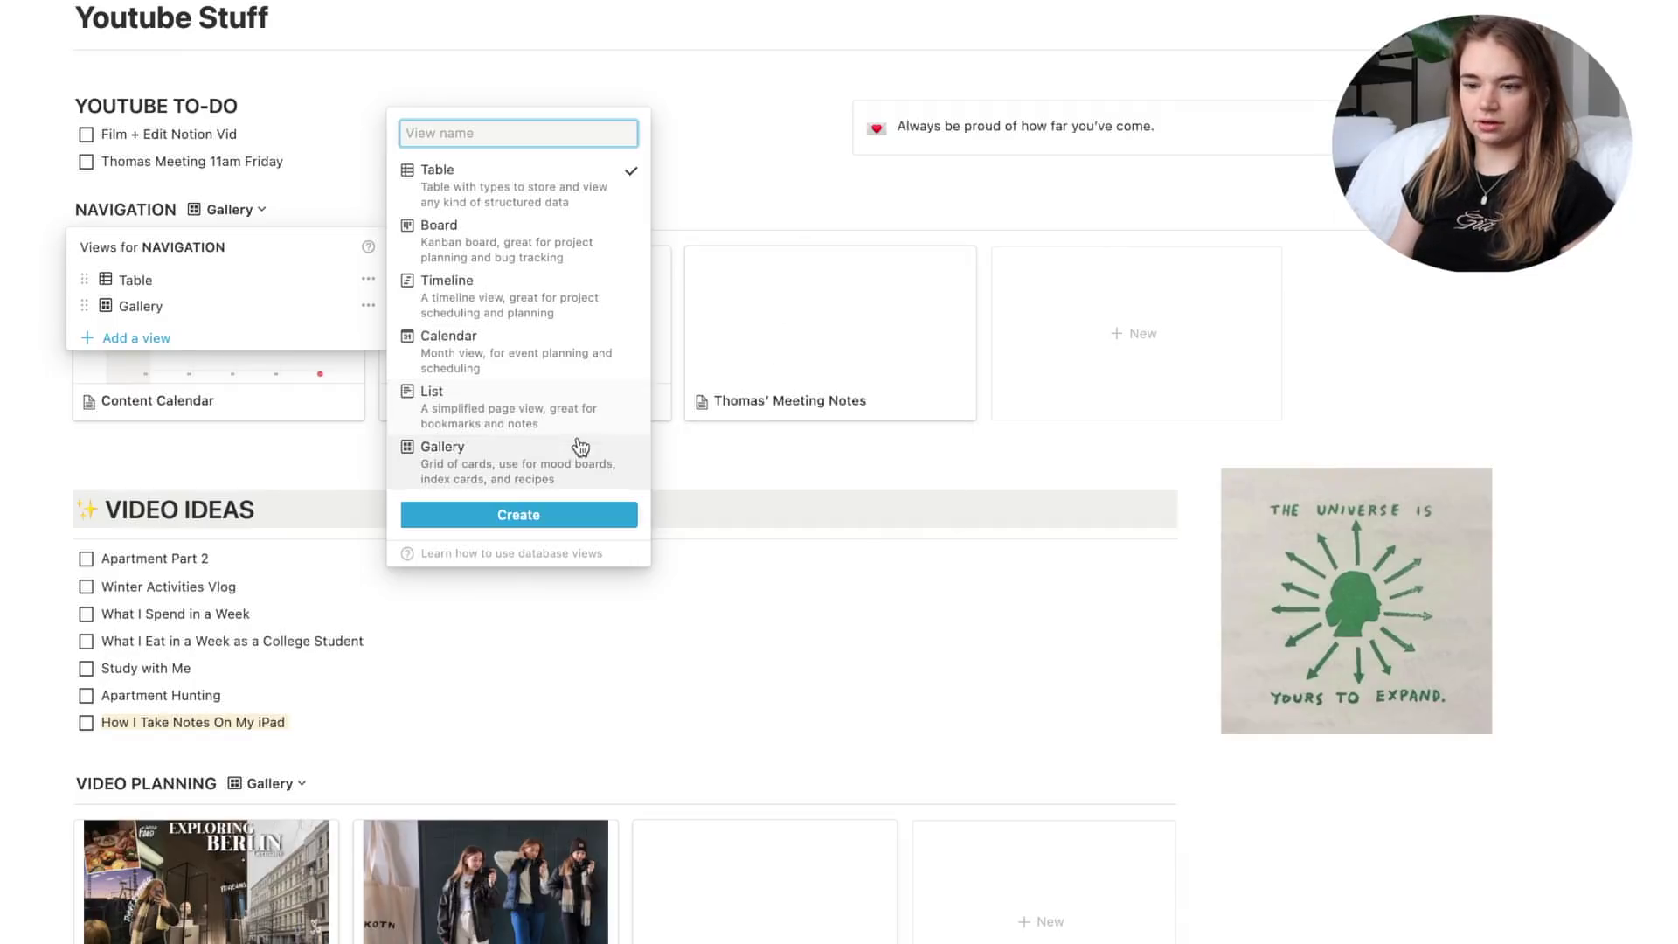
pyautogui.click(288, 364)
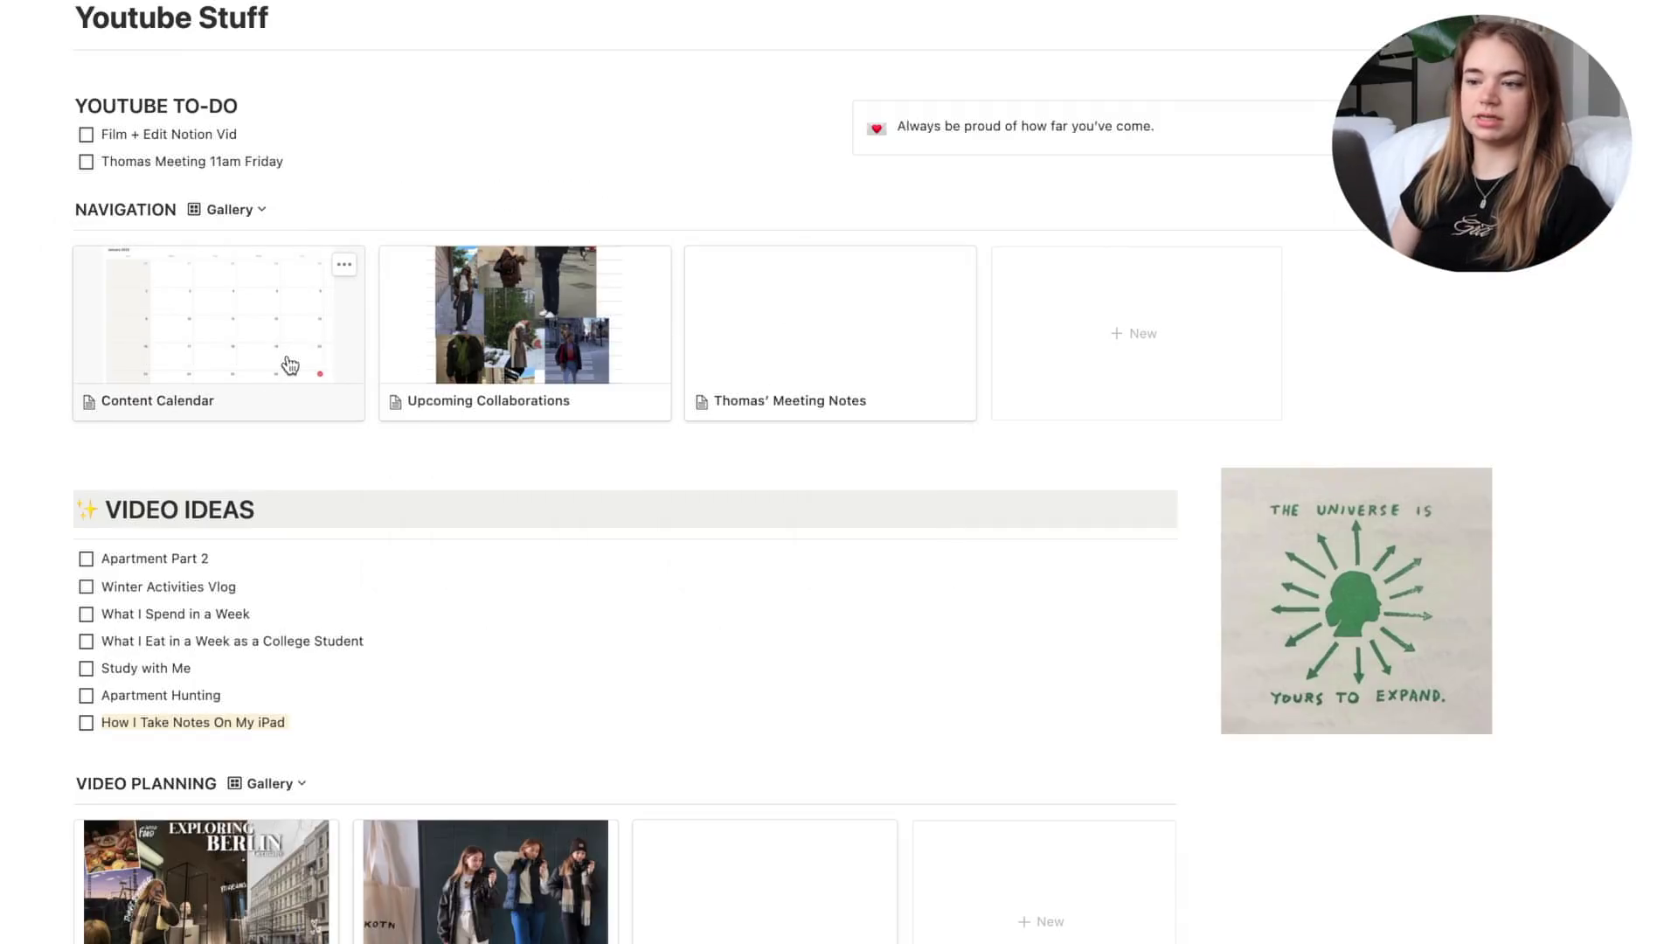
pyautogui.click(199, 319)
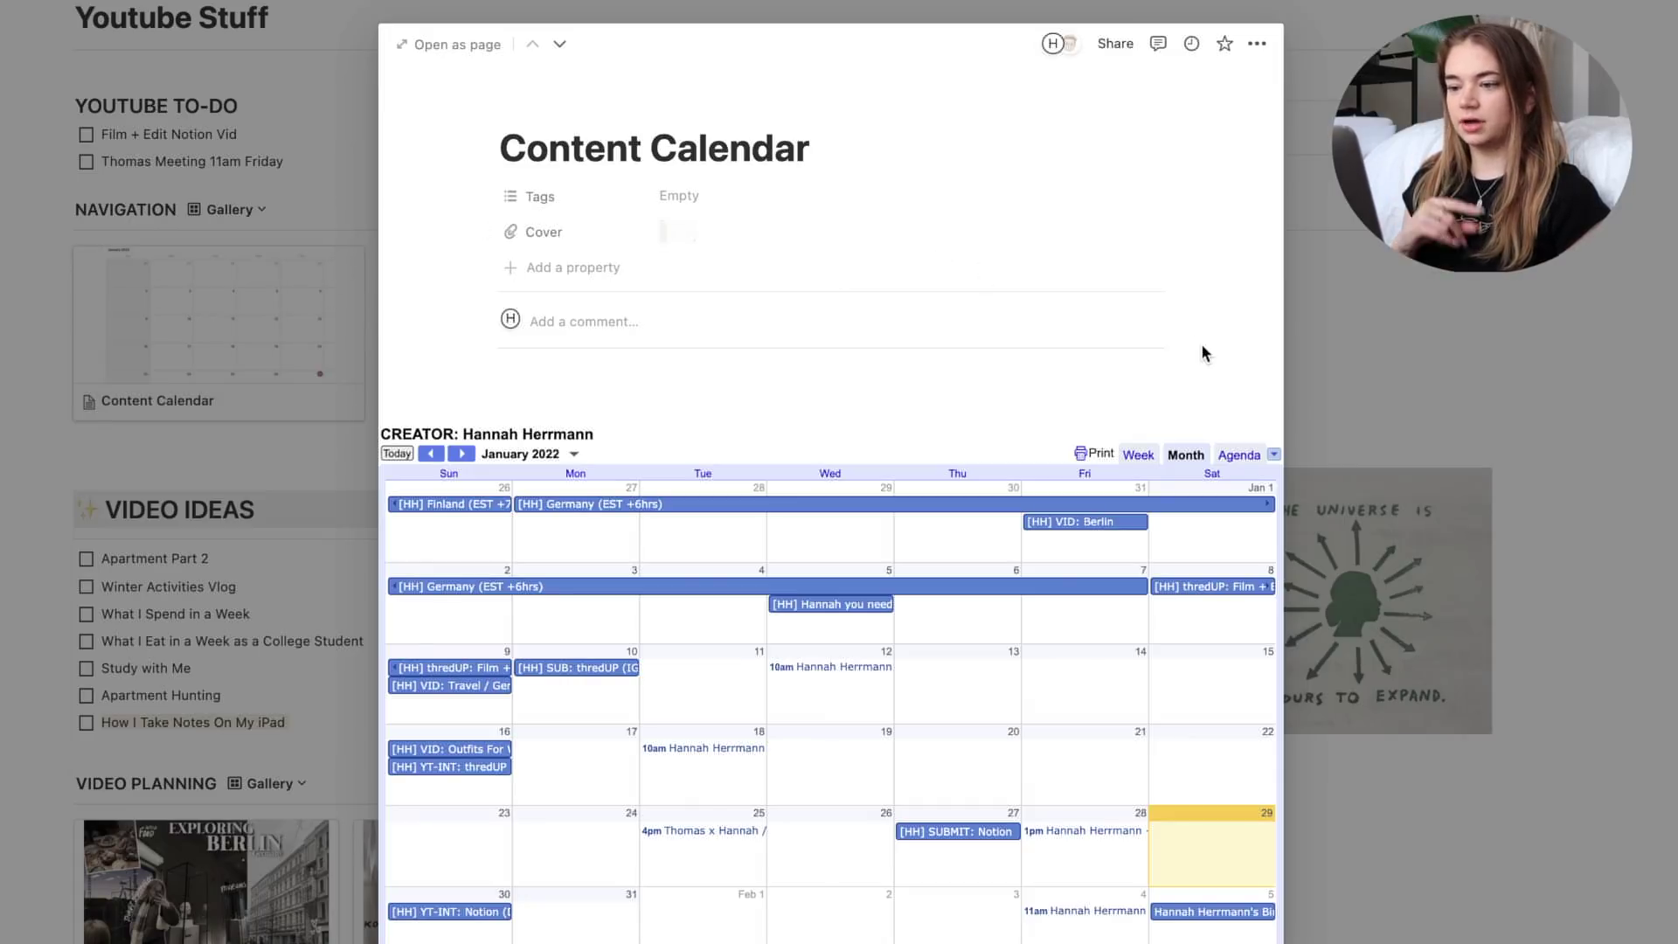
pyautogui.scroll(-3, 1215, 348)
pyautogui.press('Escape')
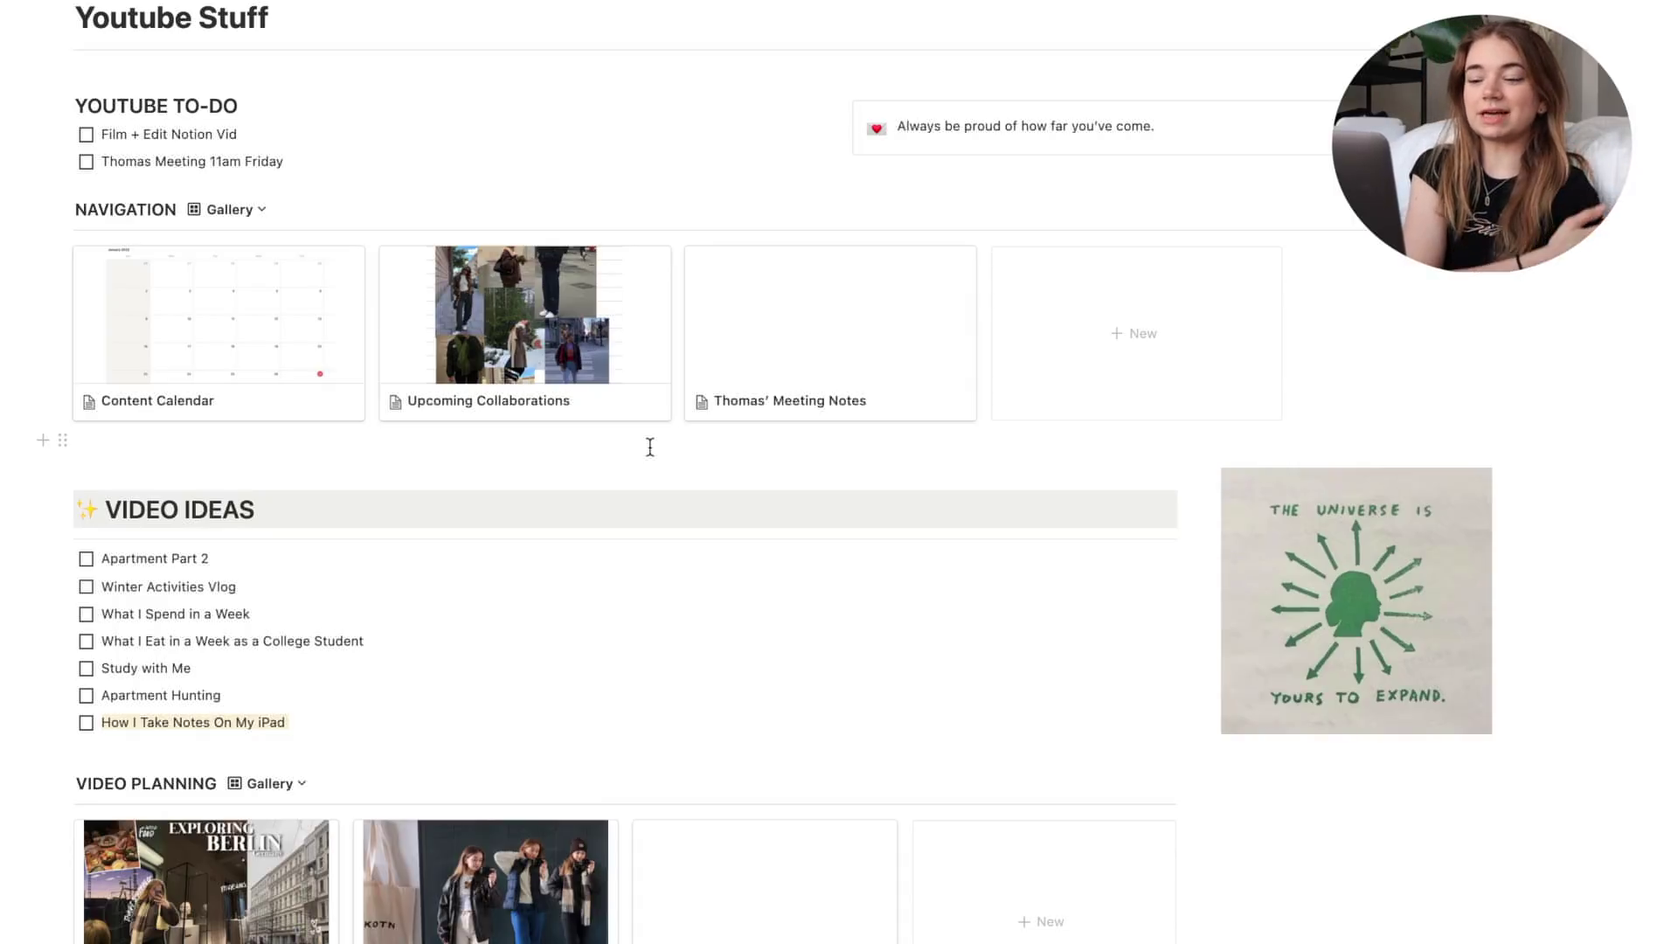
pyautogui.click(940, 349)
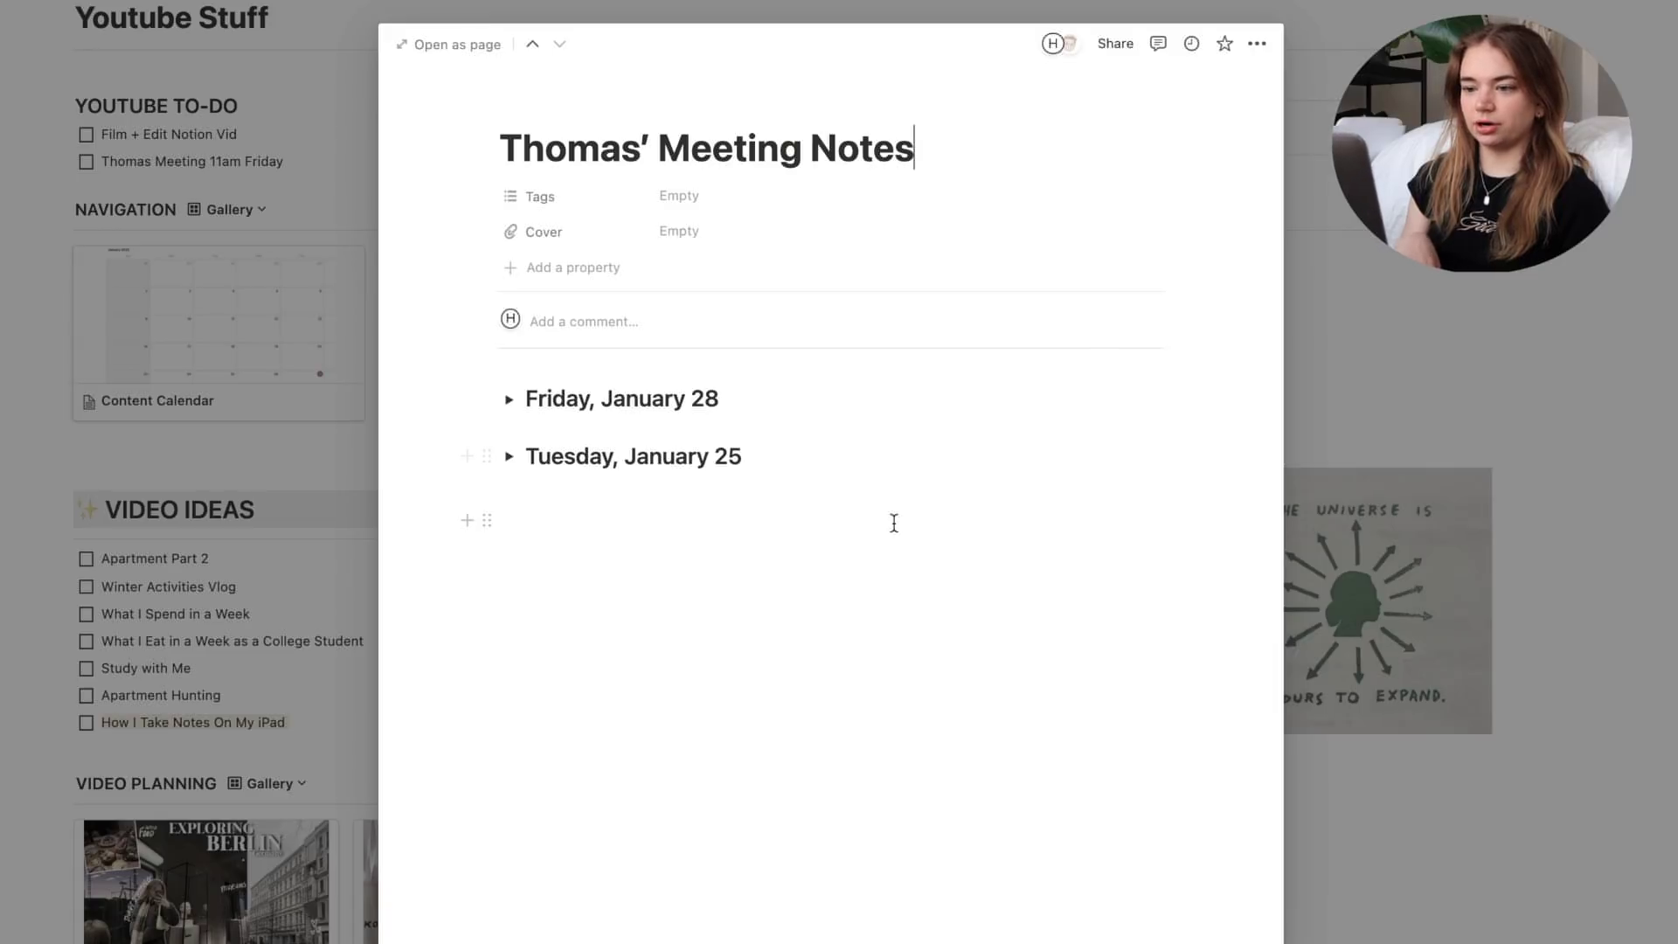
pyautogui.click(508, 401)
pyautogui.click(509, 400)
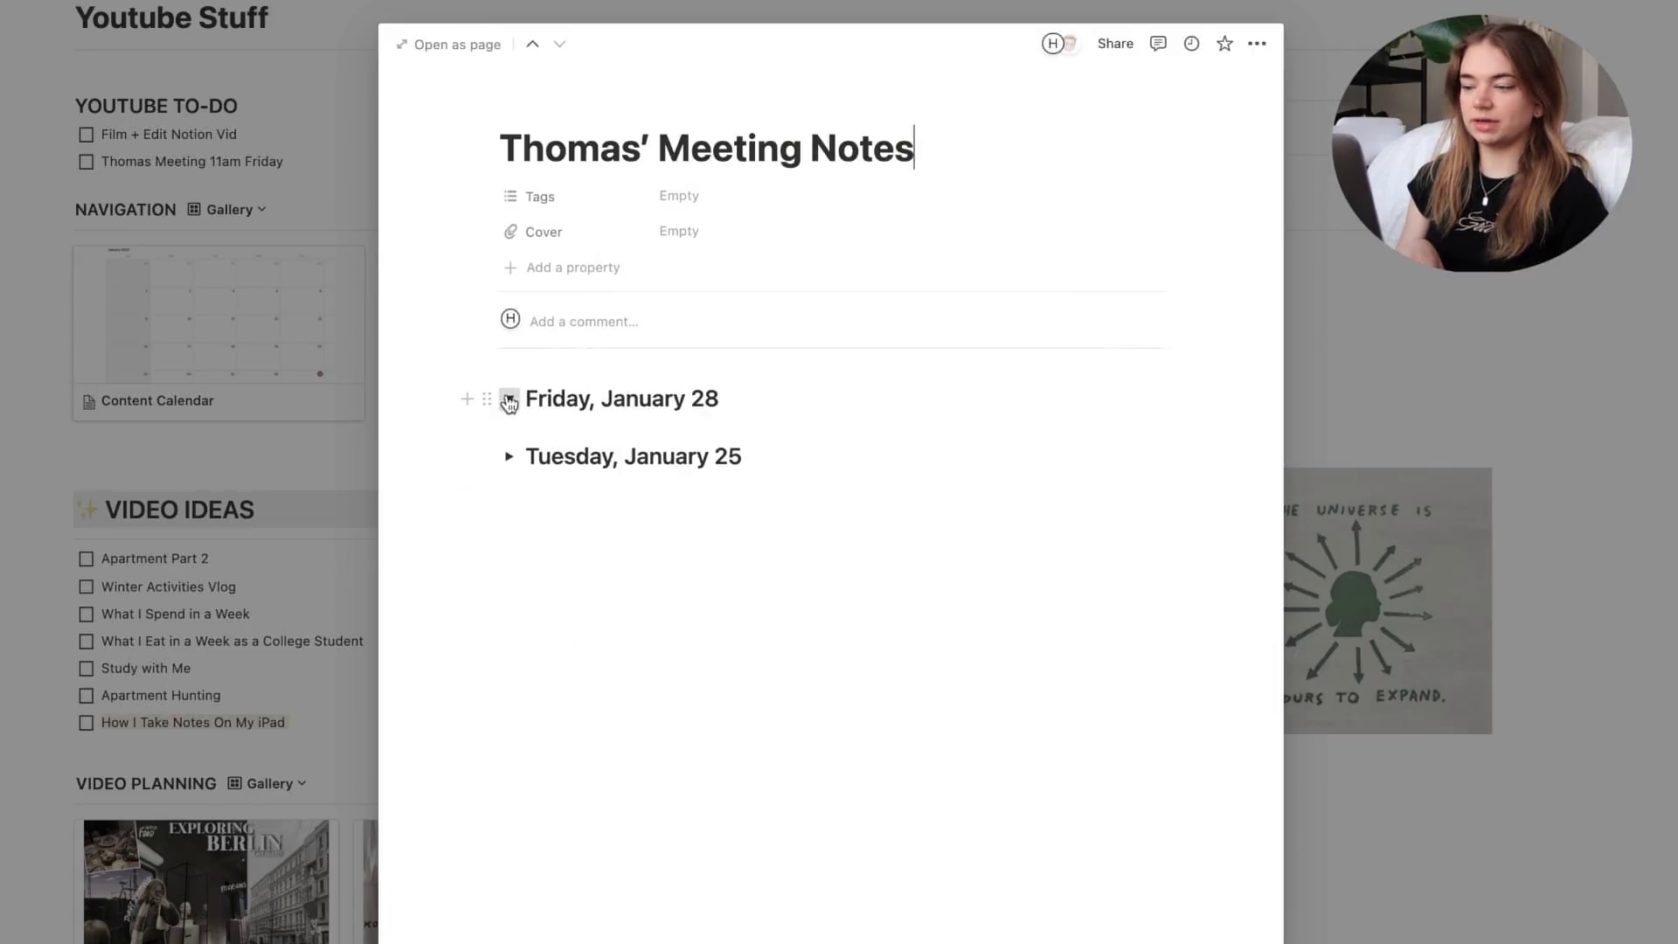
pyautogui.click(387, 395)
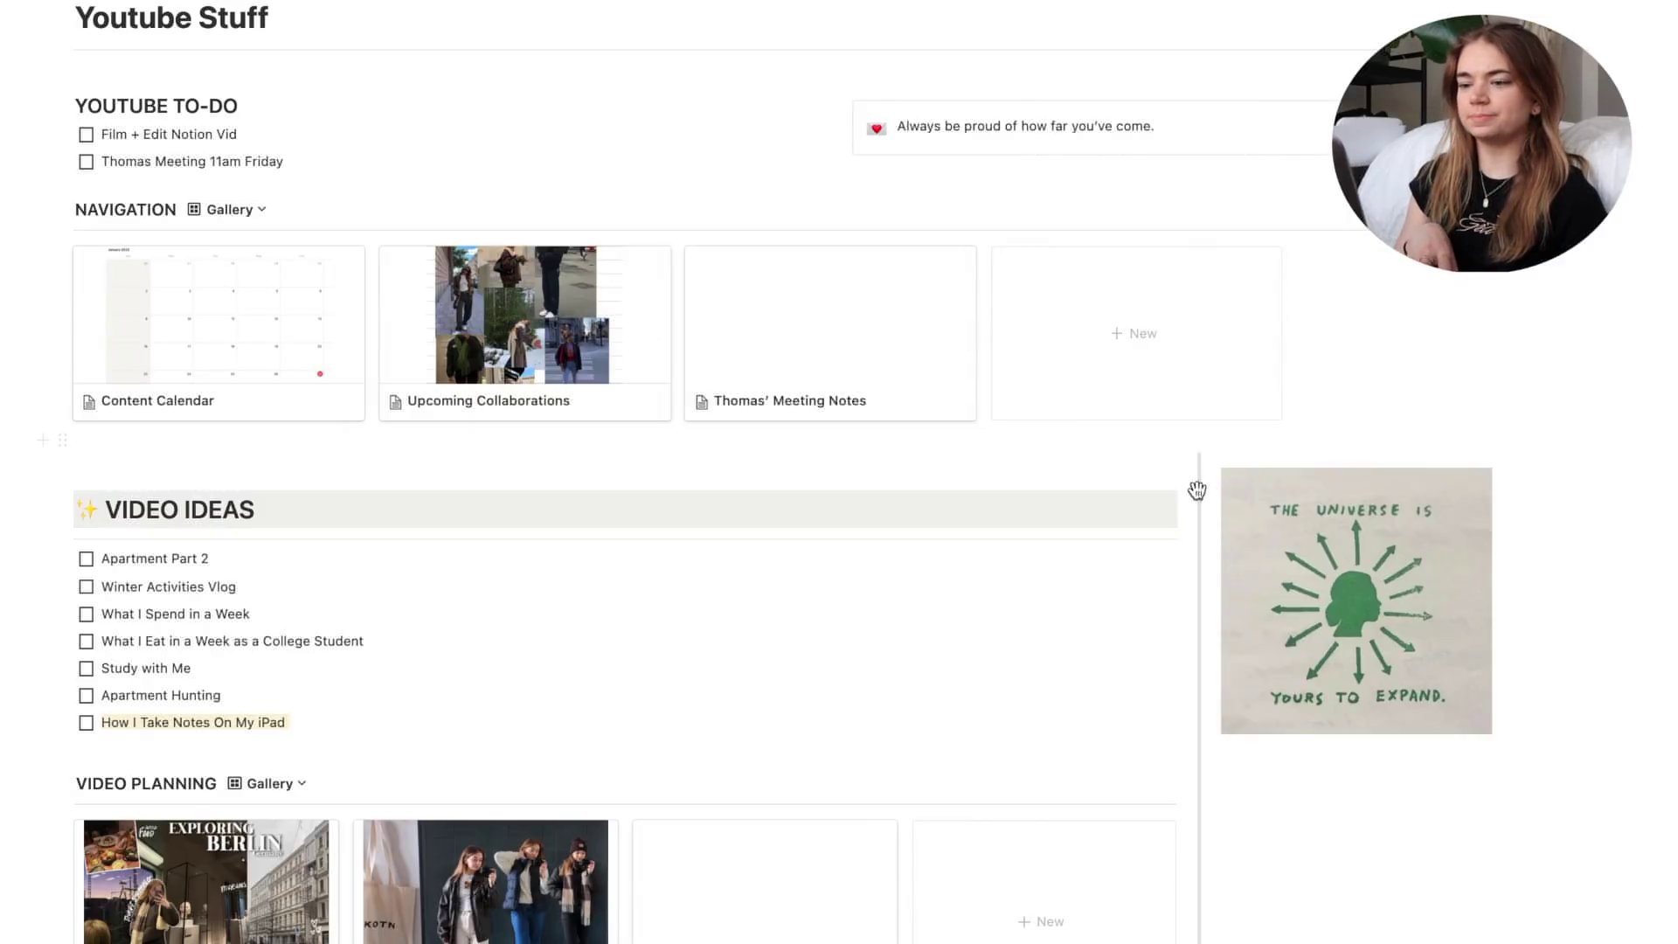
pyautogui.scroll(-2, 1075, 614)
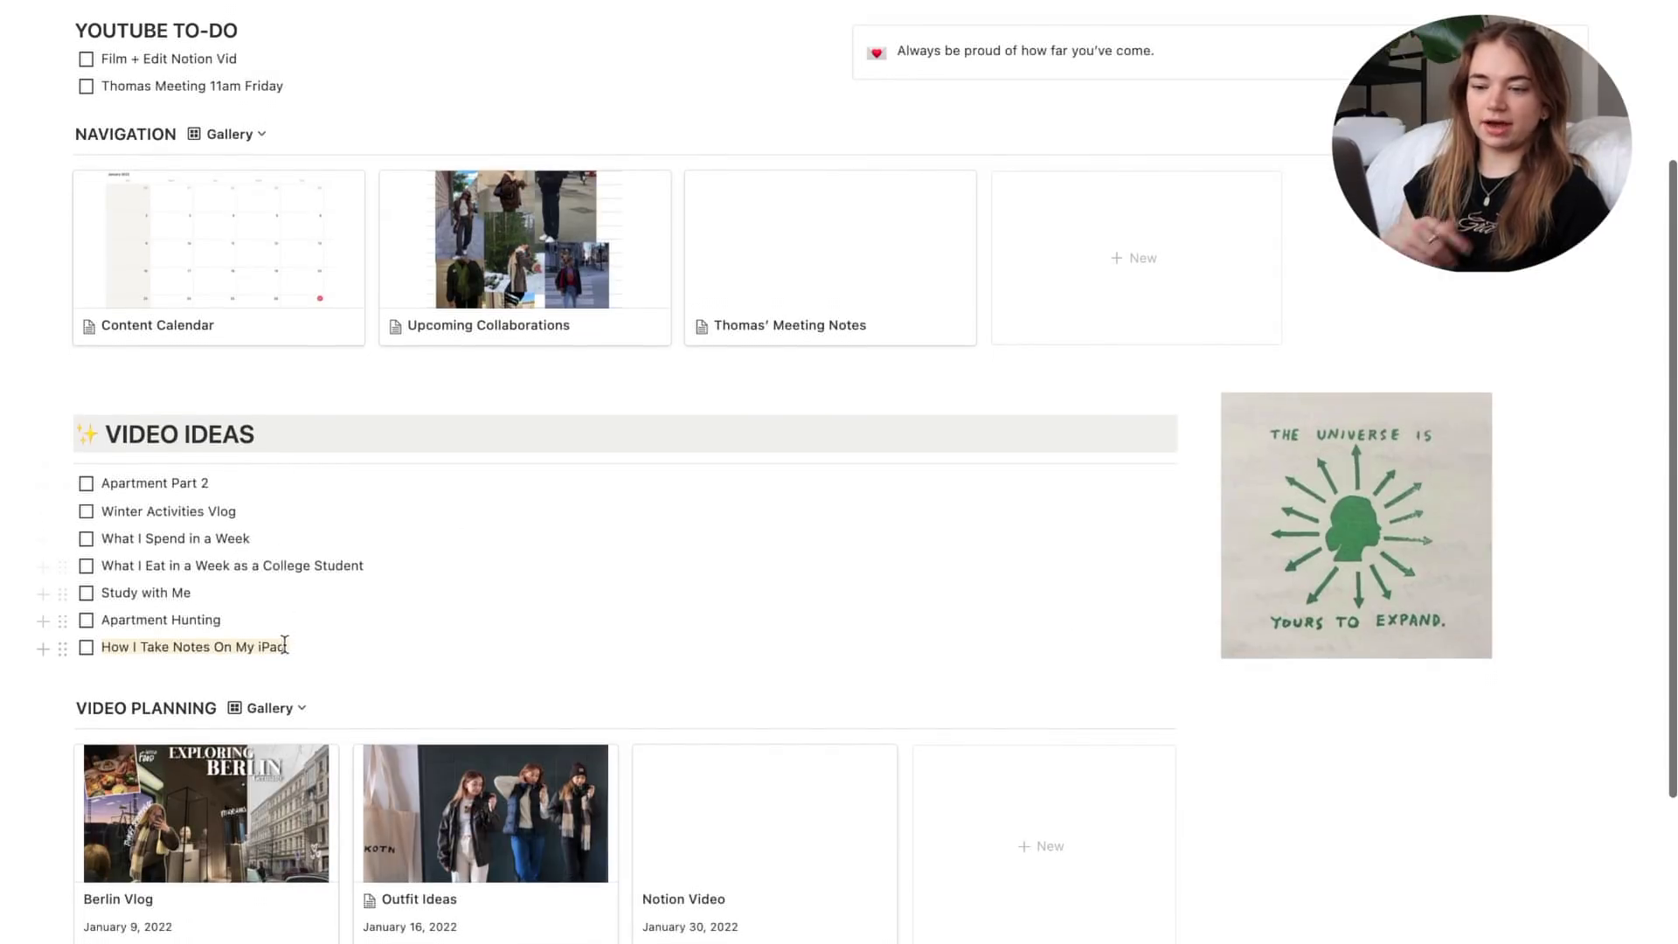
# Show the VIDEO PLANNING database's view list, with Table and Gallery views.
pyautogui.scroll(-4, 442, 626)
pyautogui.scroll(-2, 450, 742)
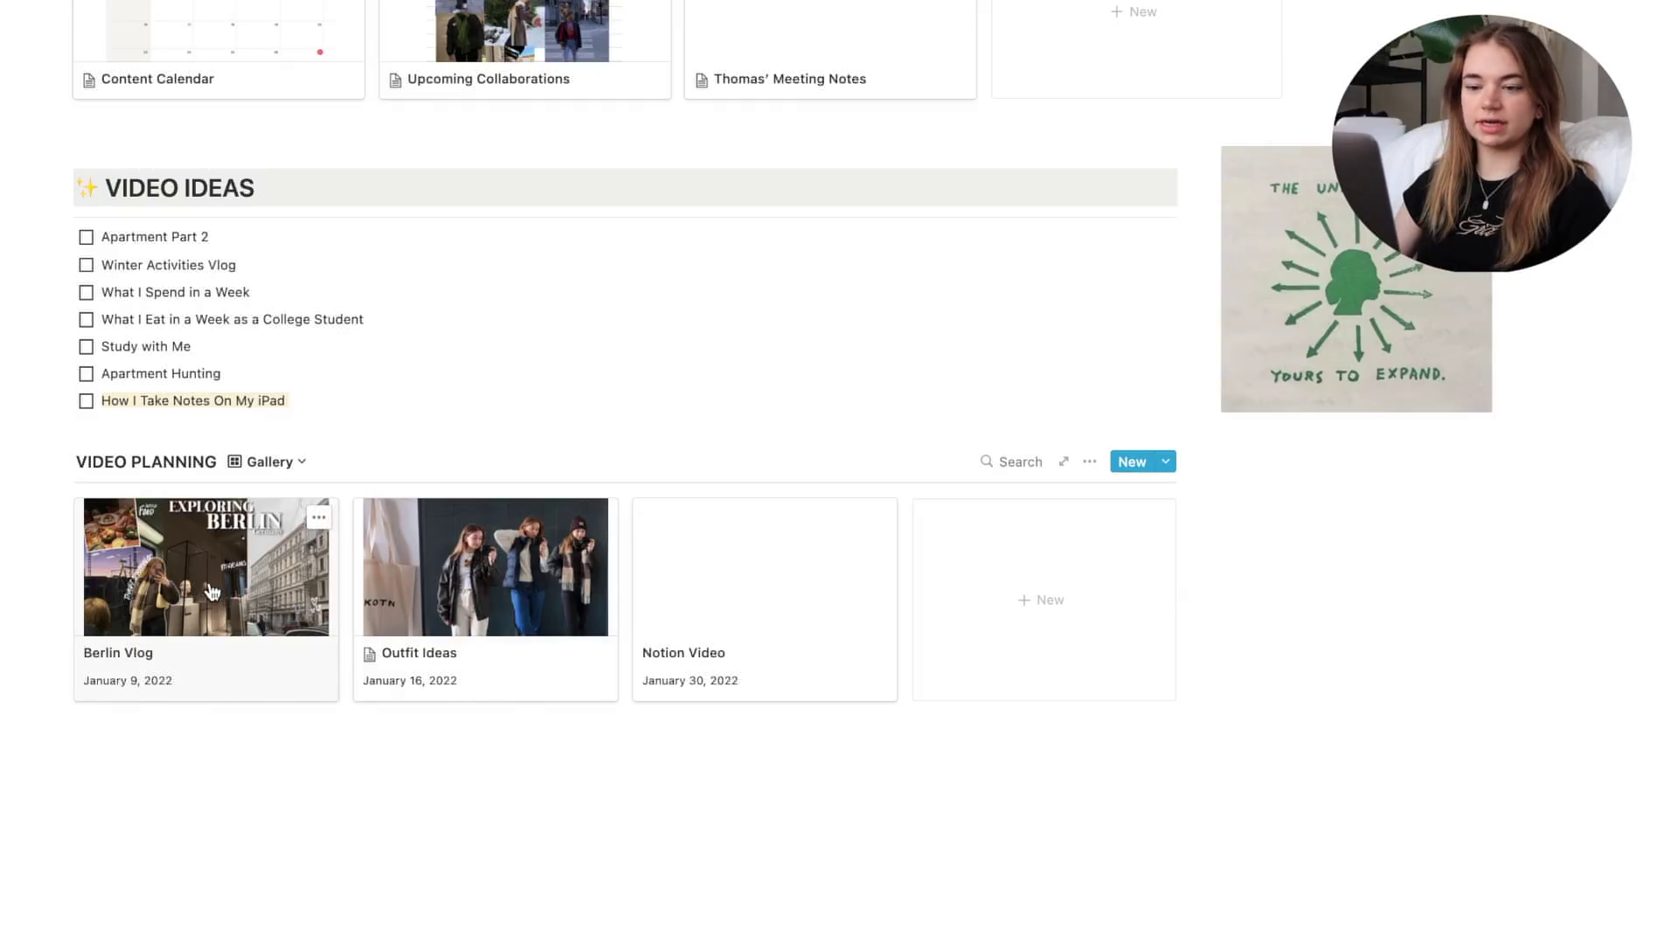
pyautogui.click(288, 466)
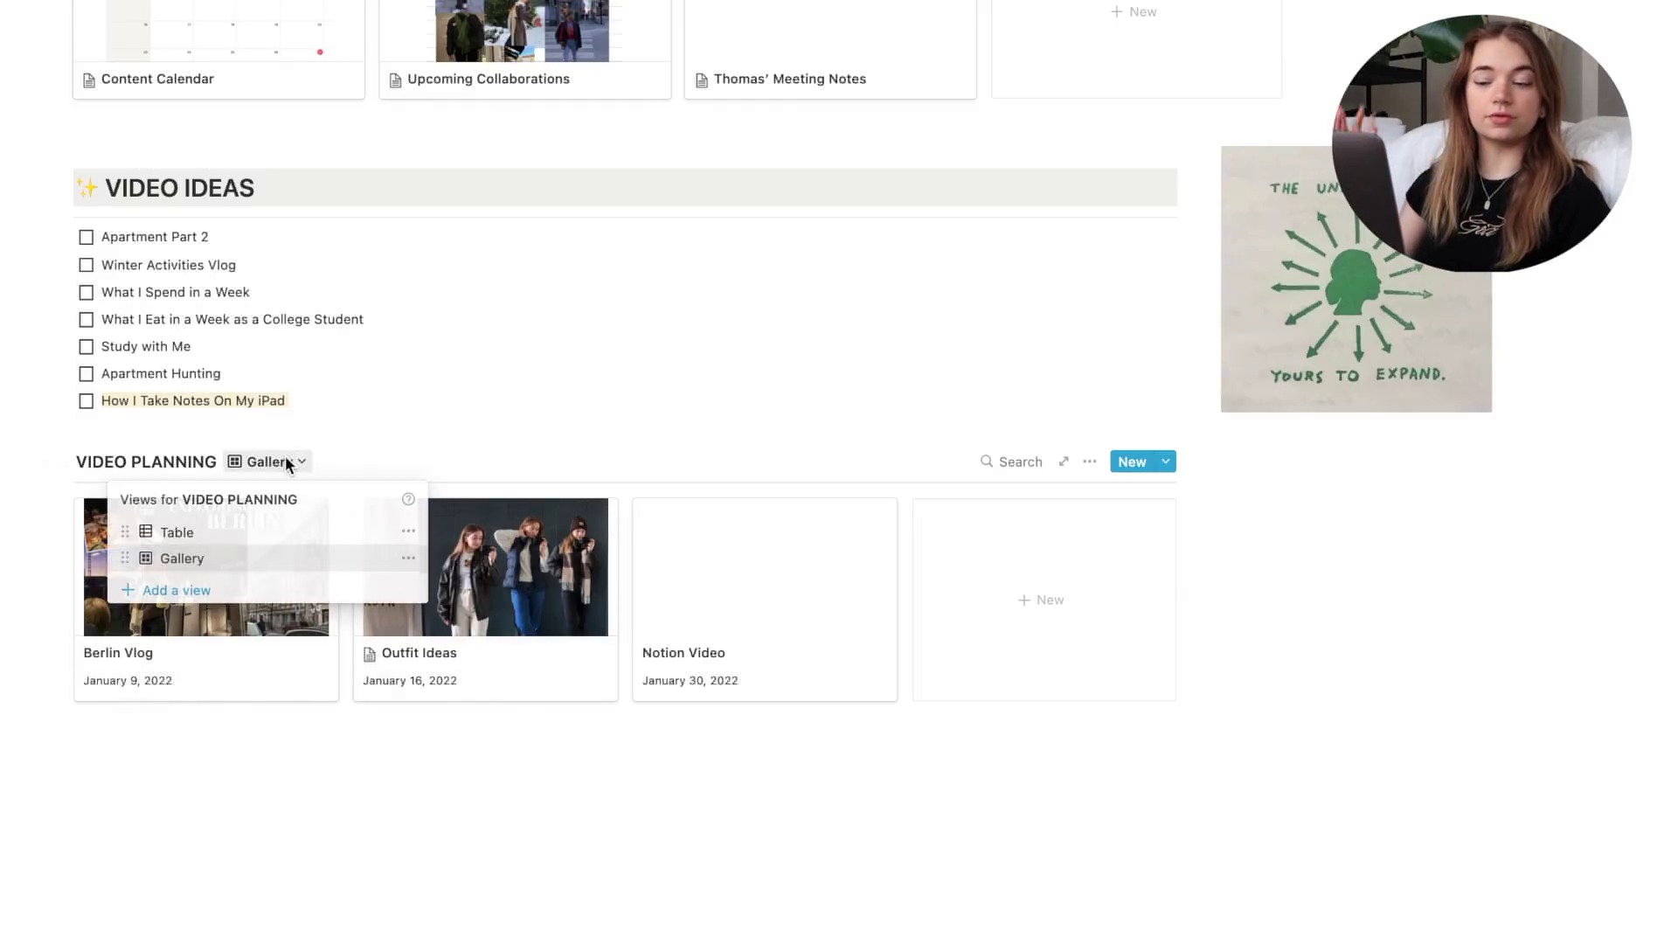
pyautogui.click(263, 531)
pyautogui.scroll(-2, 450, 478)
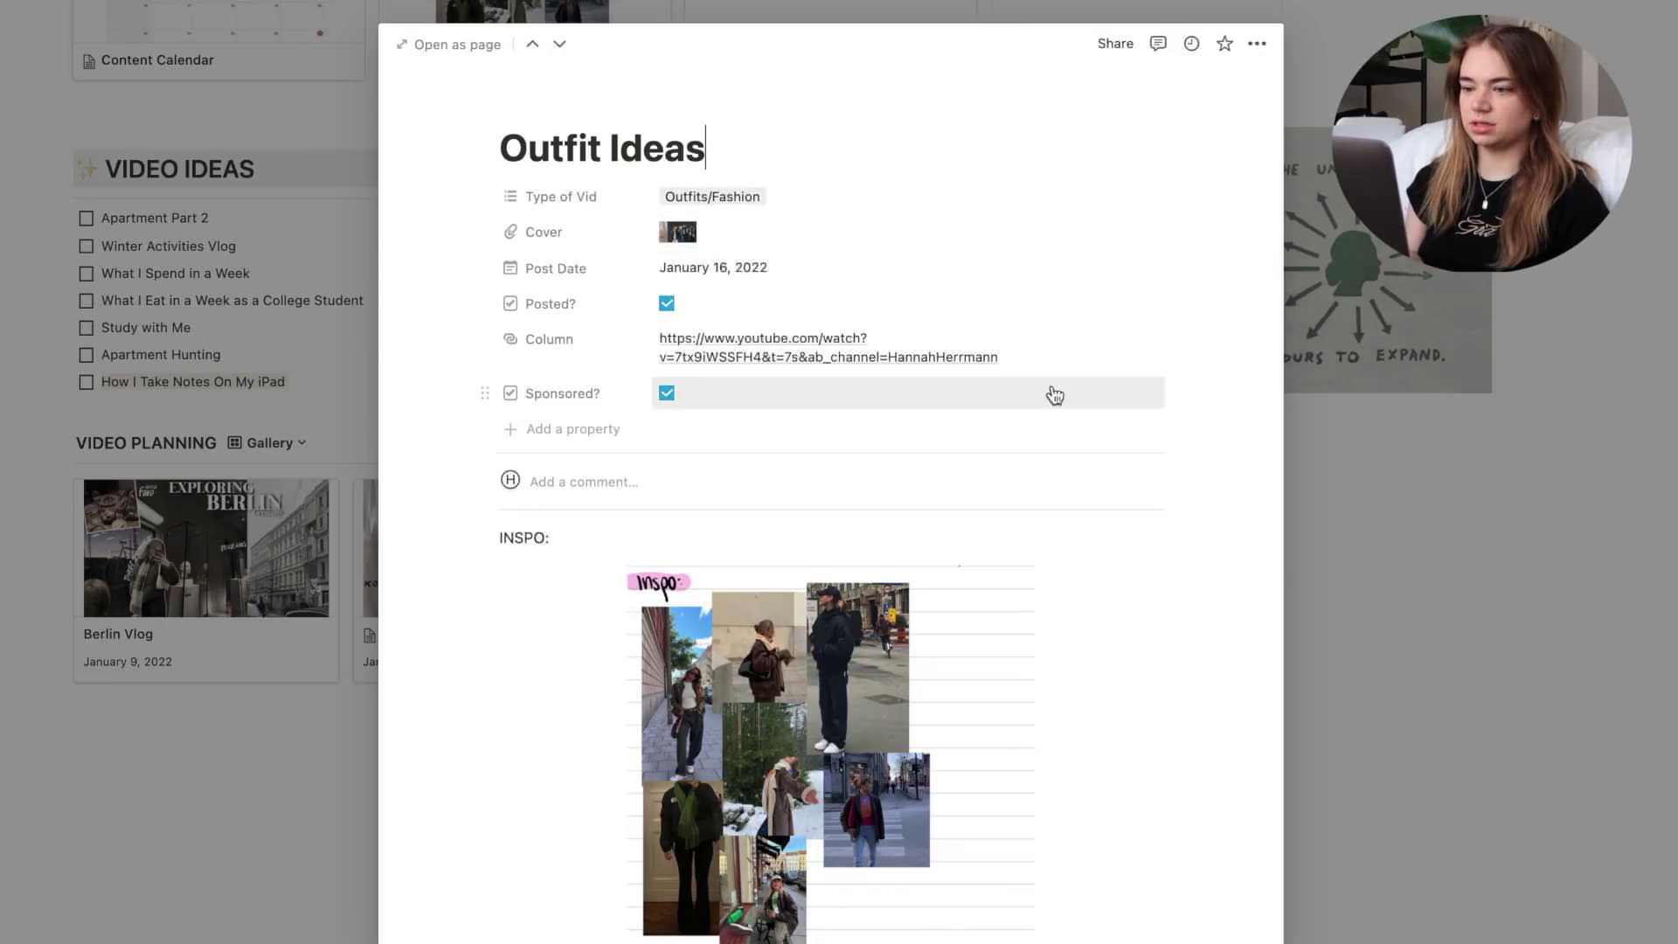
pyautogui.scroll(-1, 1055, 395)
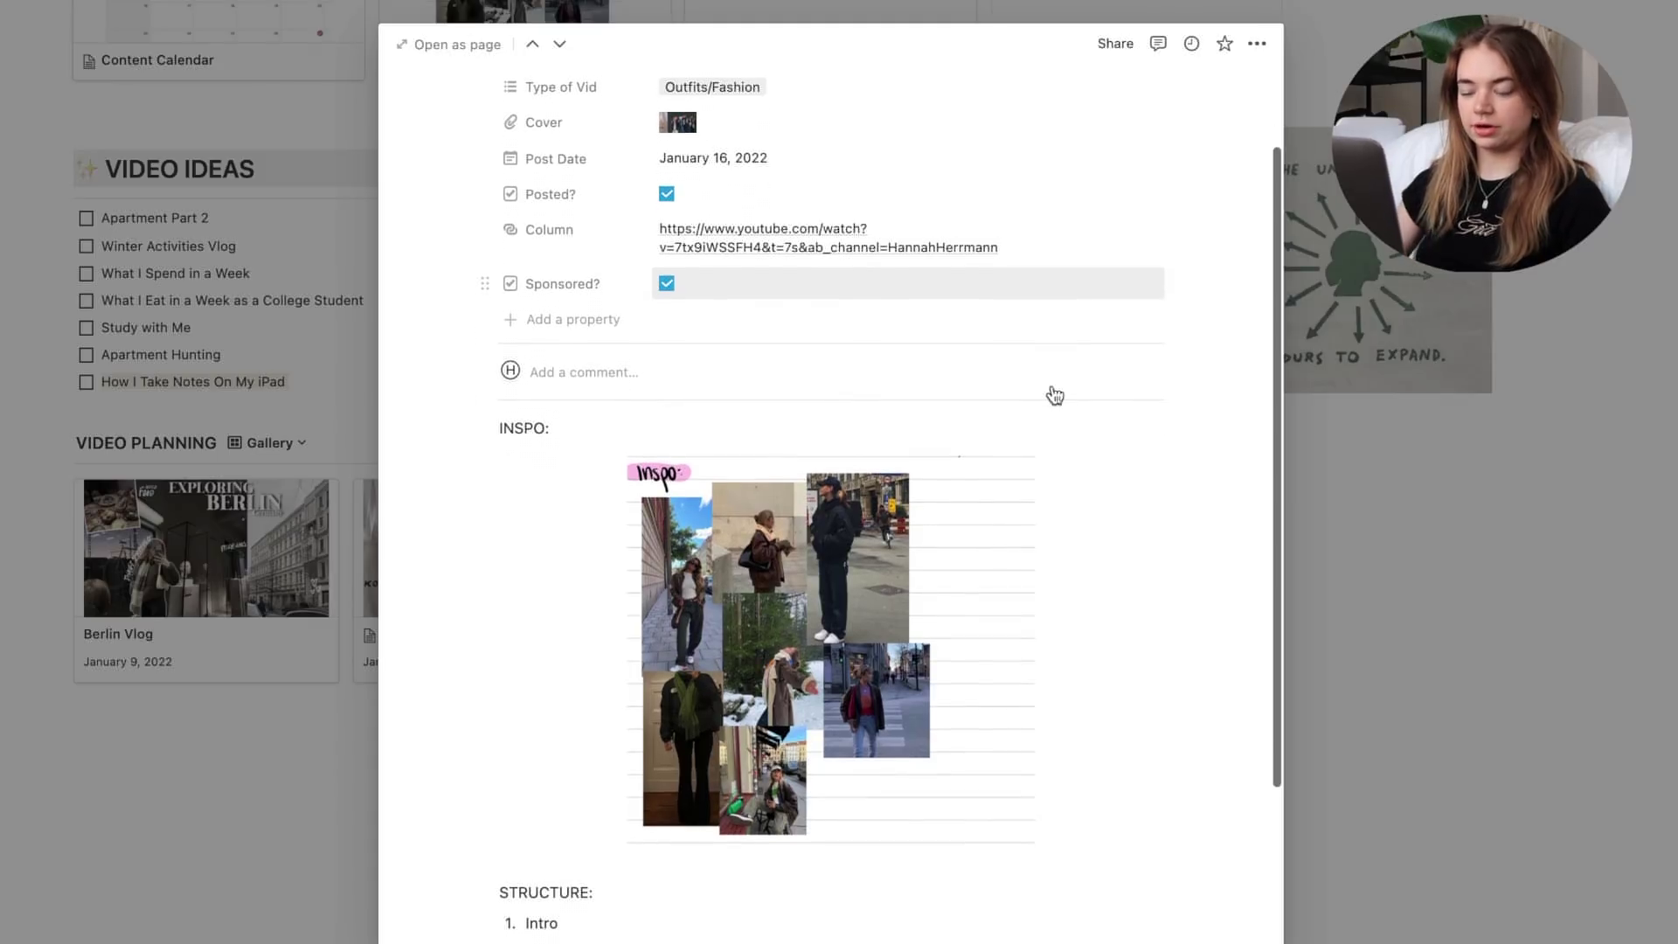
pyautogui.scroll(-2, 1055, 395)
pyautogui.scroll(-1, 1055, 395)
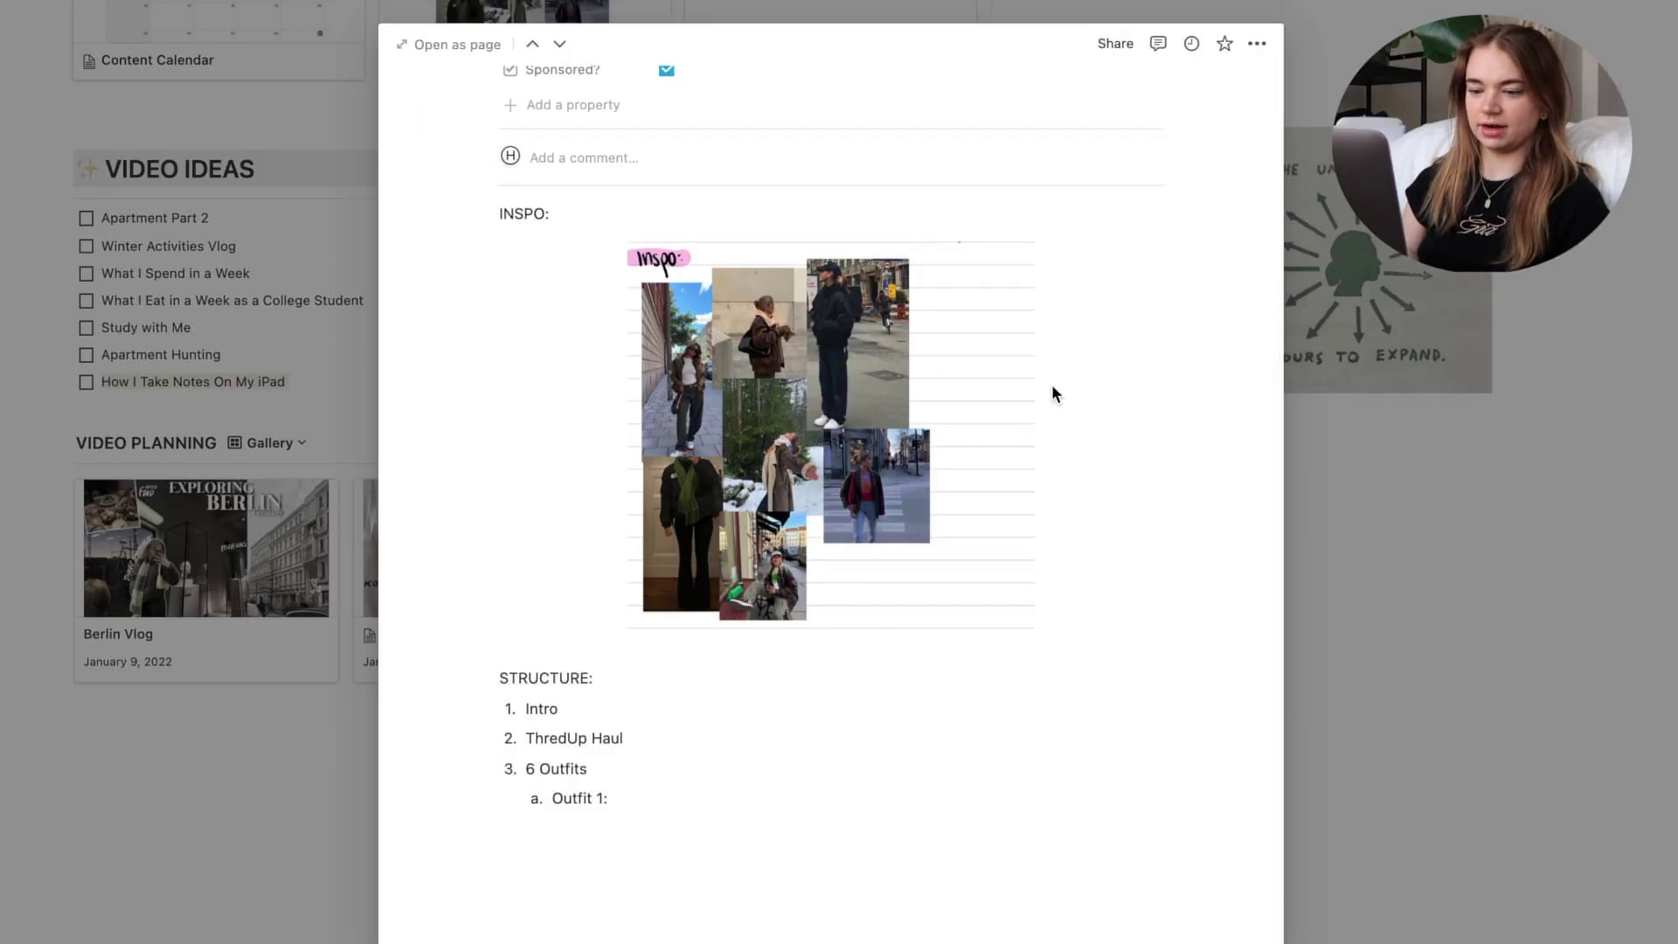
pyautogui.scroll(3, 1055, 395)
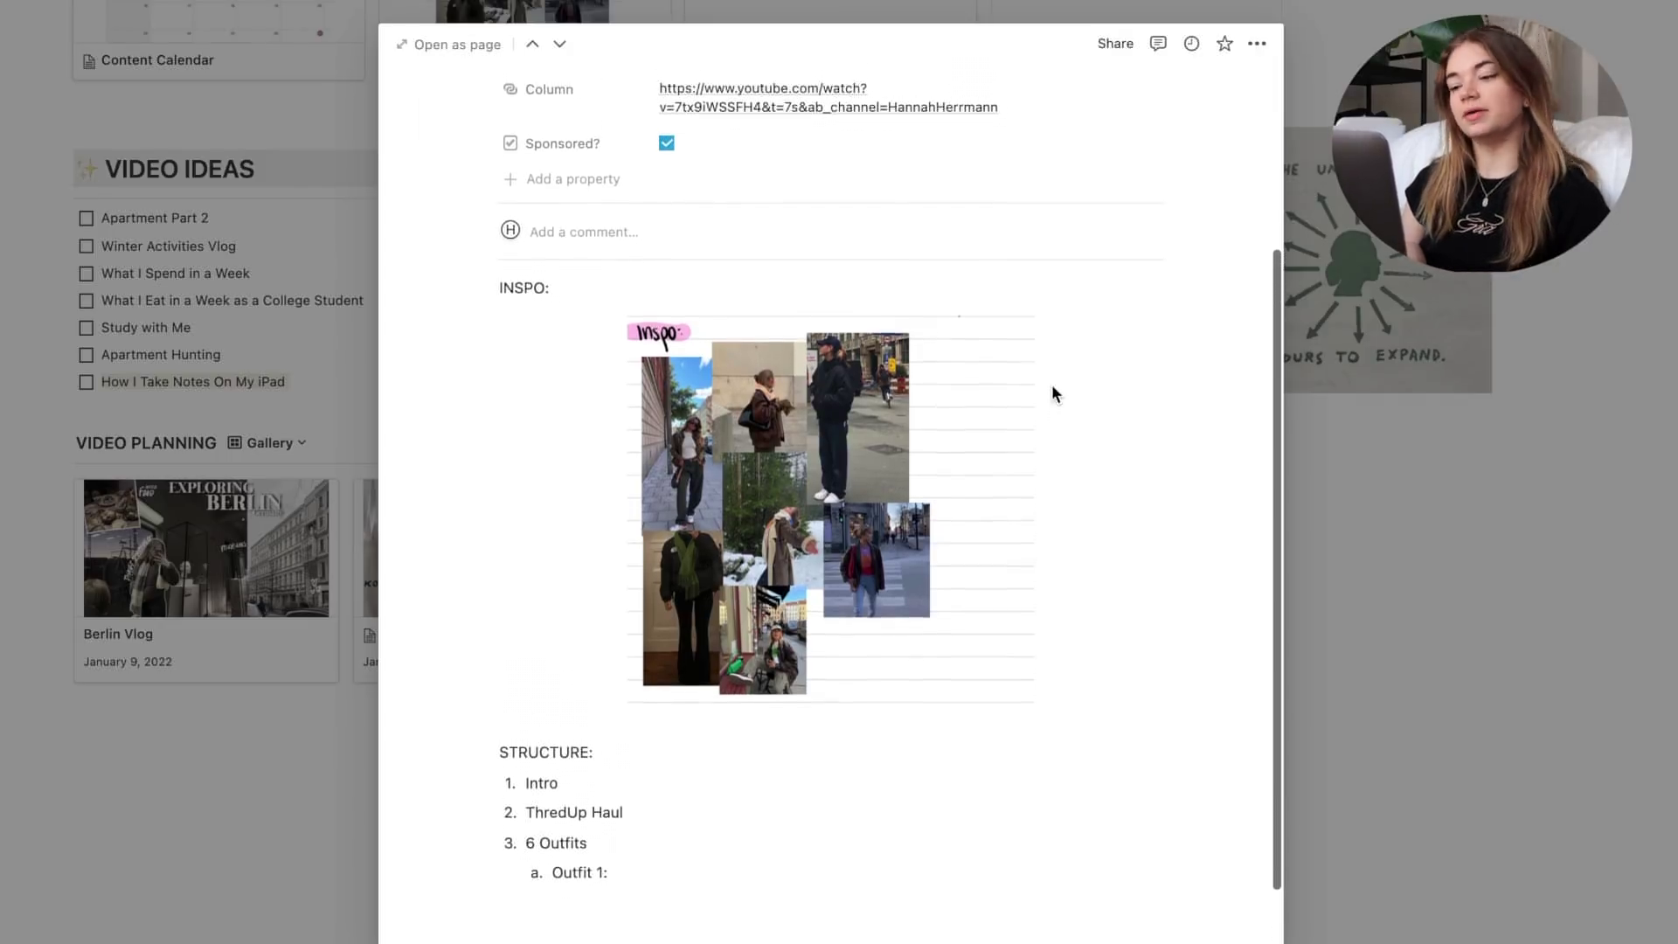
pyautogui.scroll(1, 1052, 402)
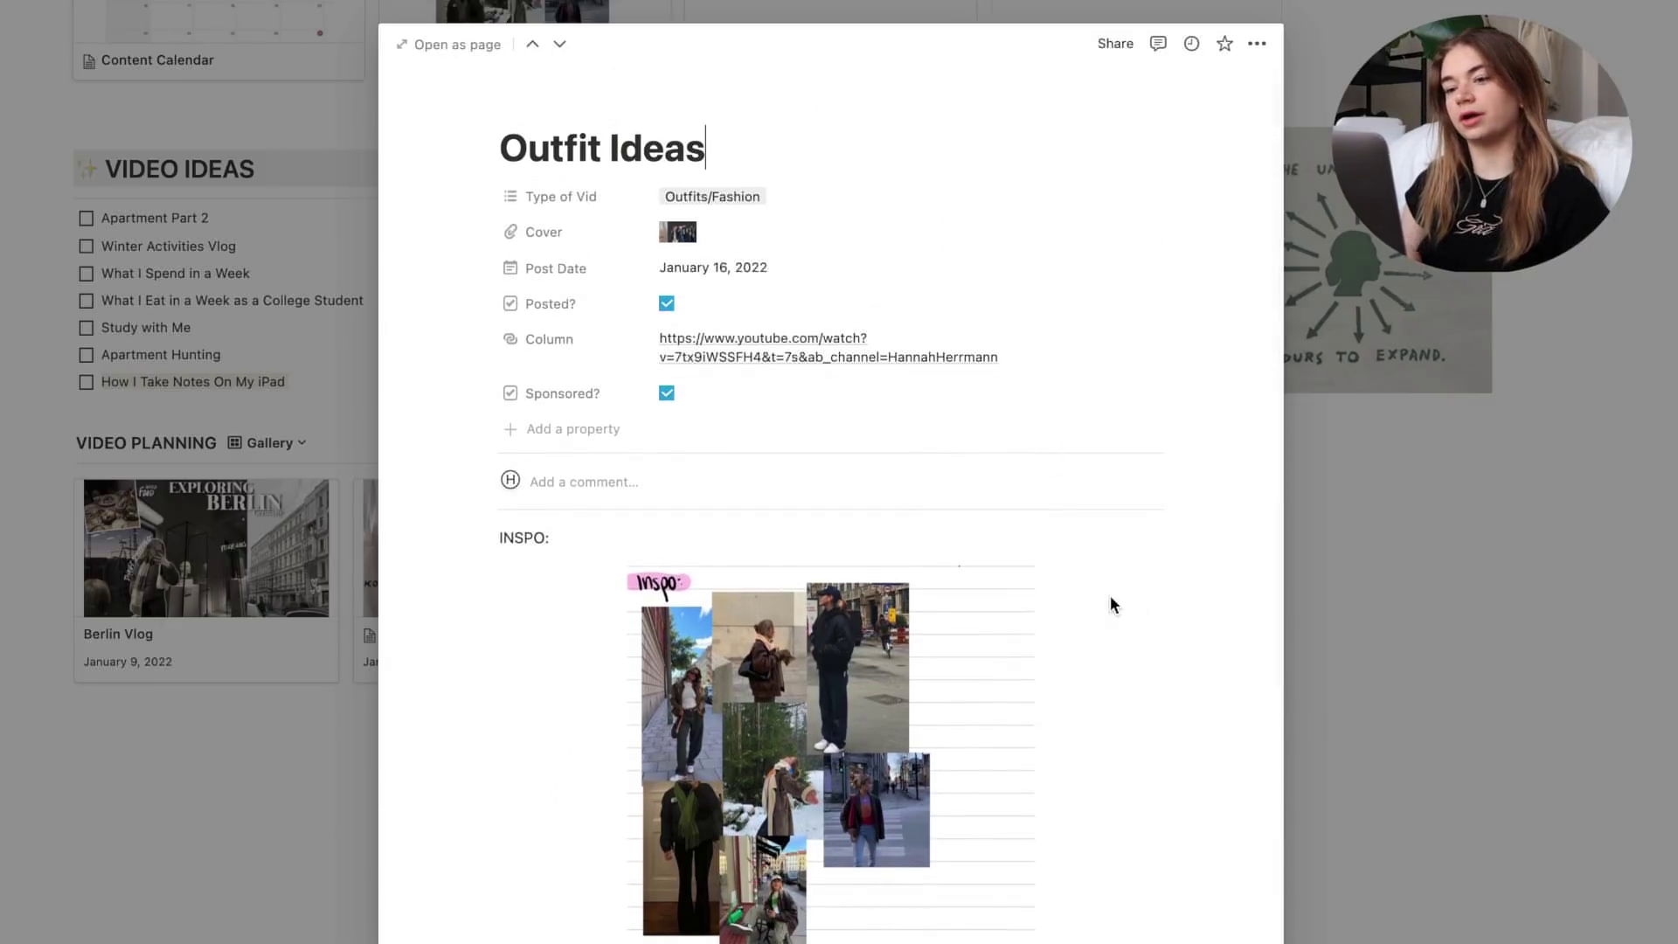
# Close the Outfit Ideas preview and scroll back to the top of Youtube Stuff.
pyautogui.click(1364, 734)
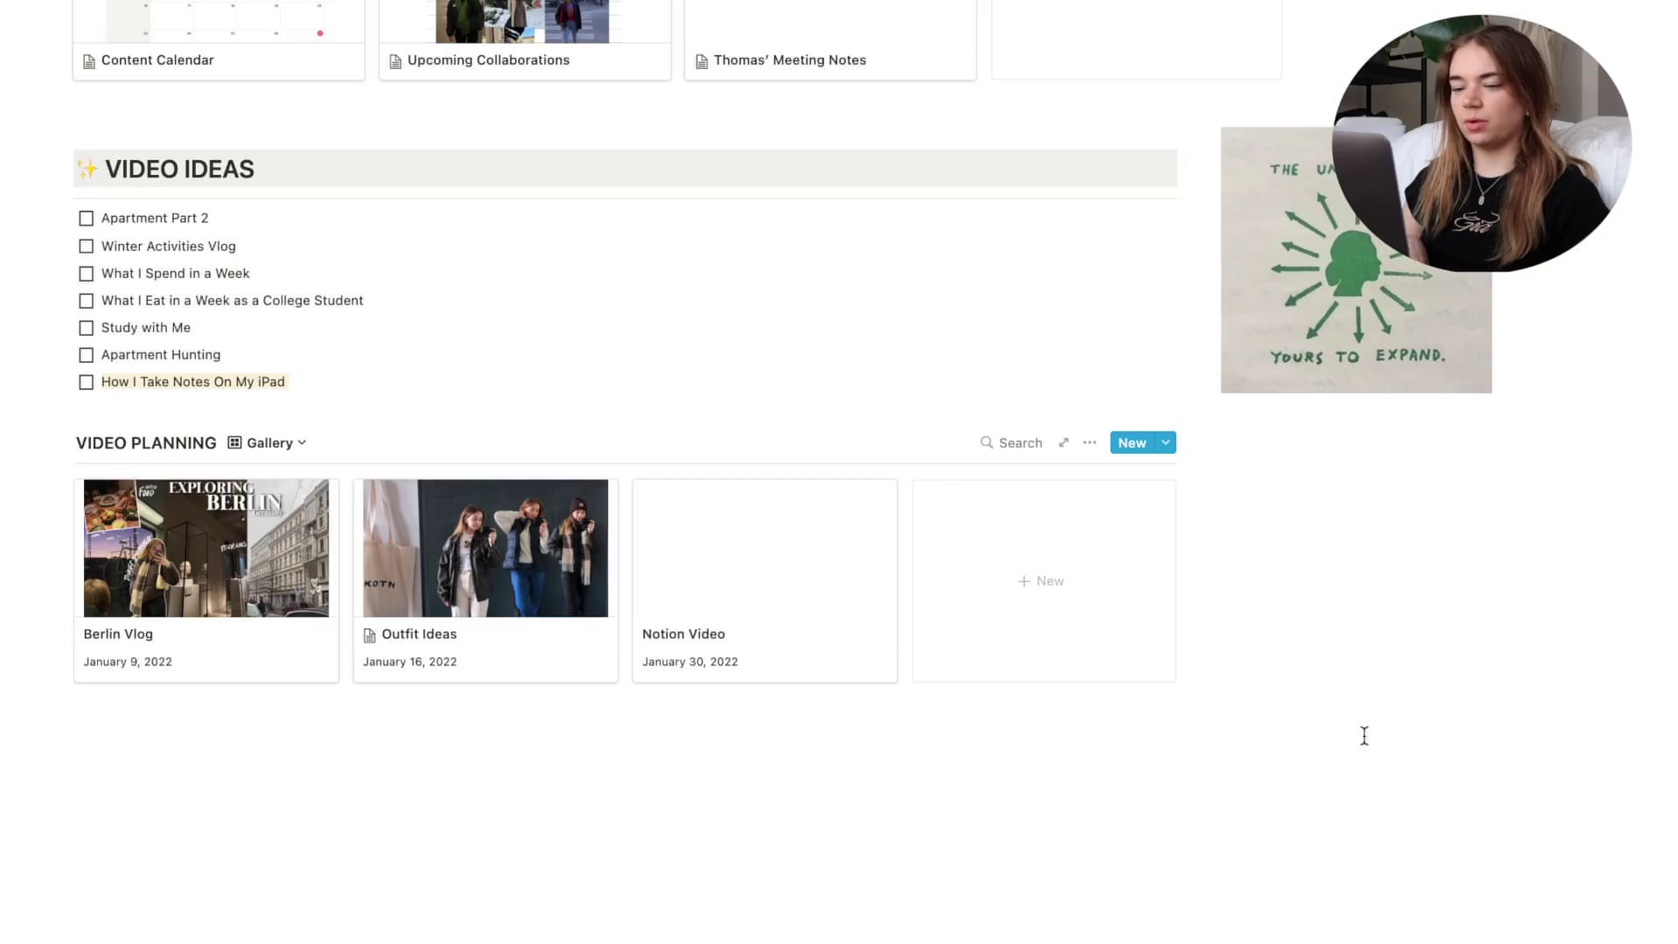
pyautogui.scroll(1, 1207, 706)
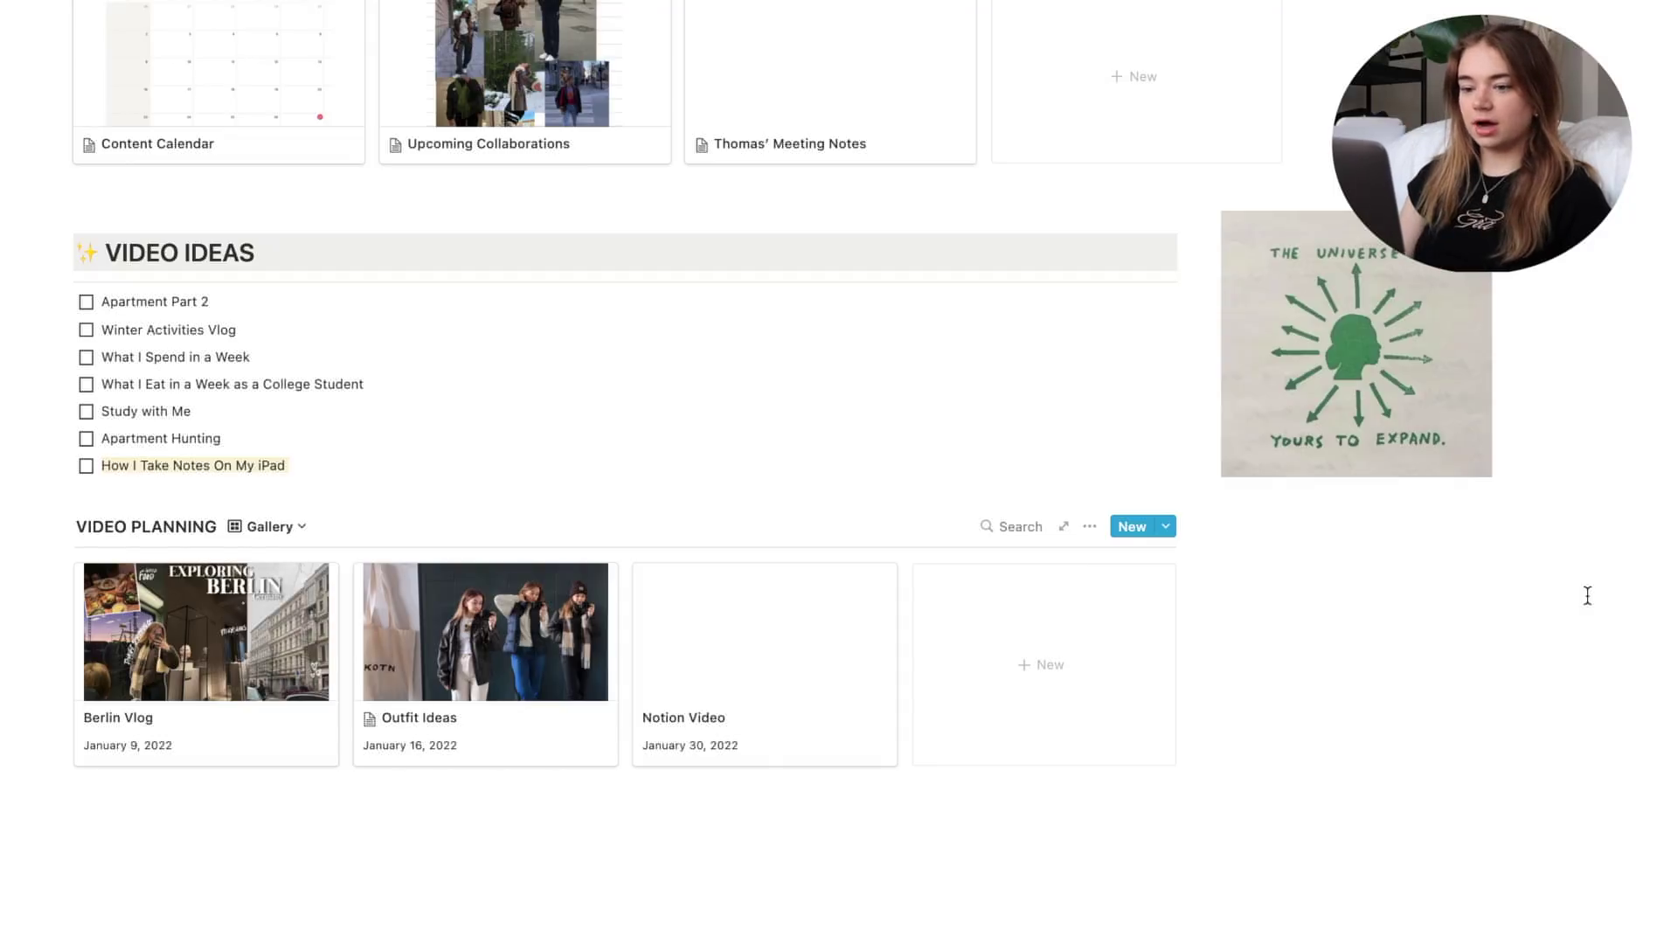
pyautogui.scroll(5, 1587, 595)
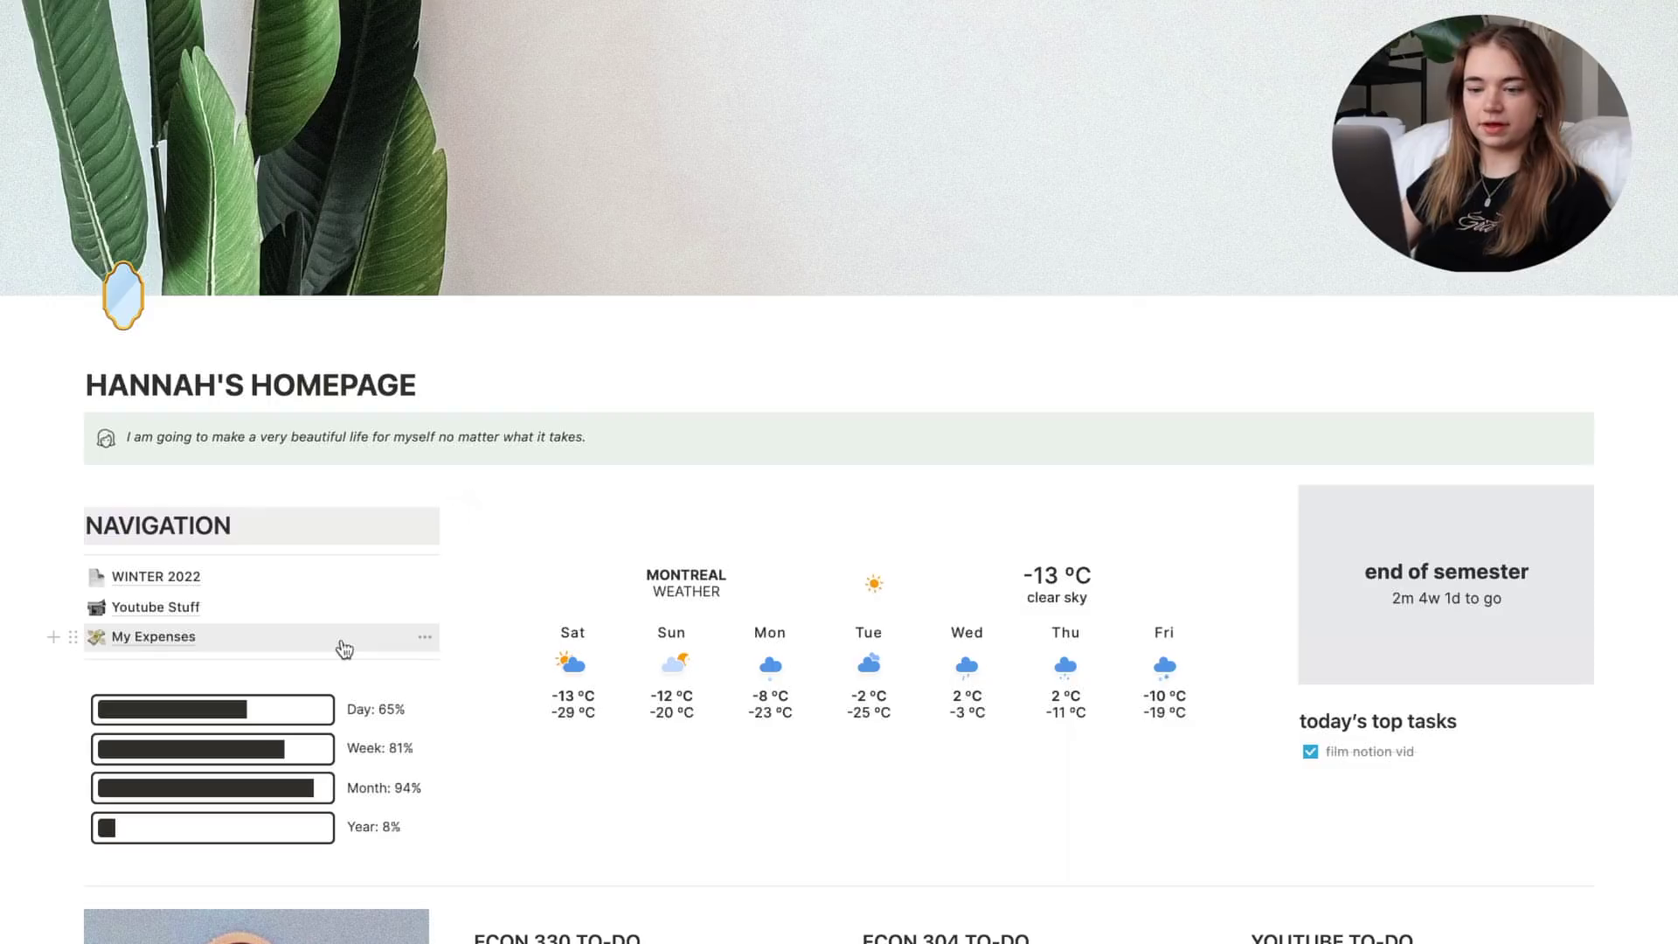
# Open My Expenses from the homepage NAVIGATION list to see its Balance Calculator.
pyautogui.click(337, 641)
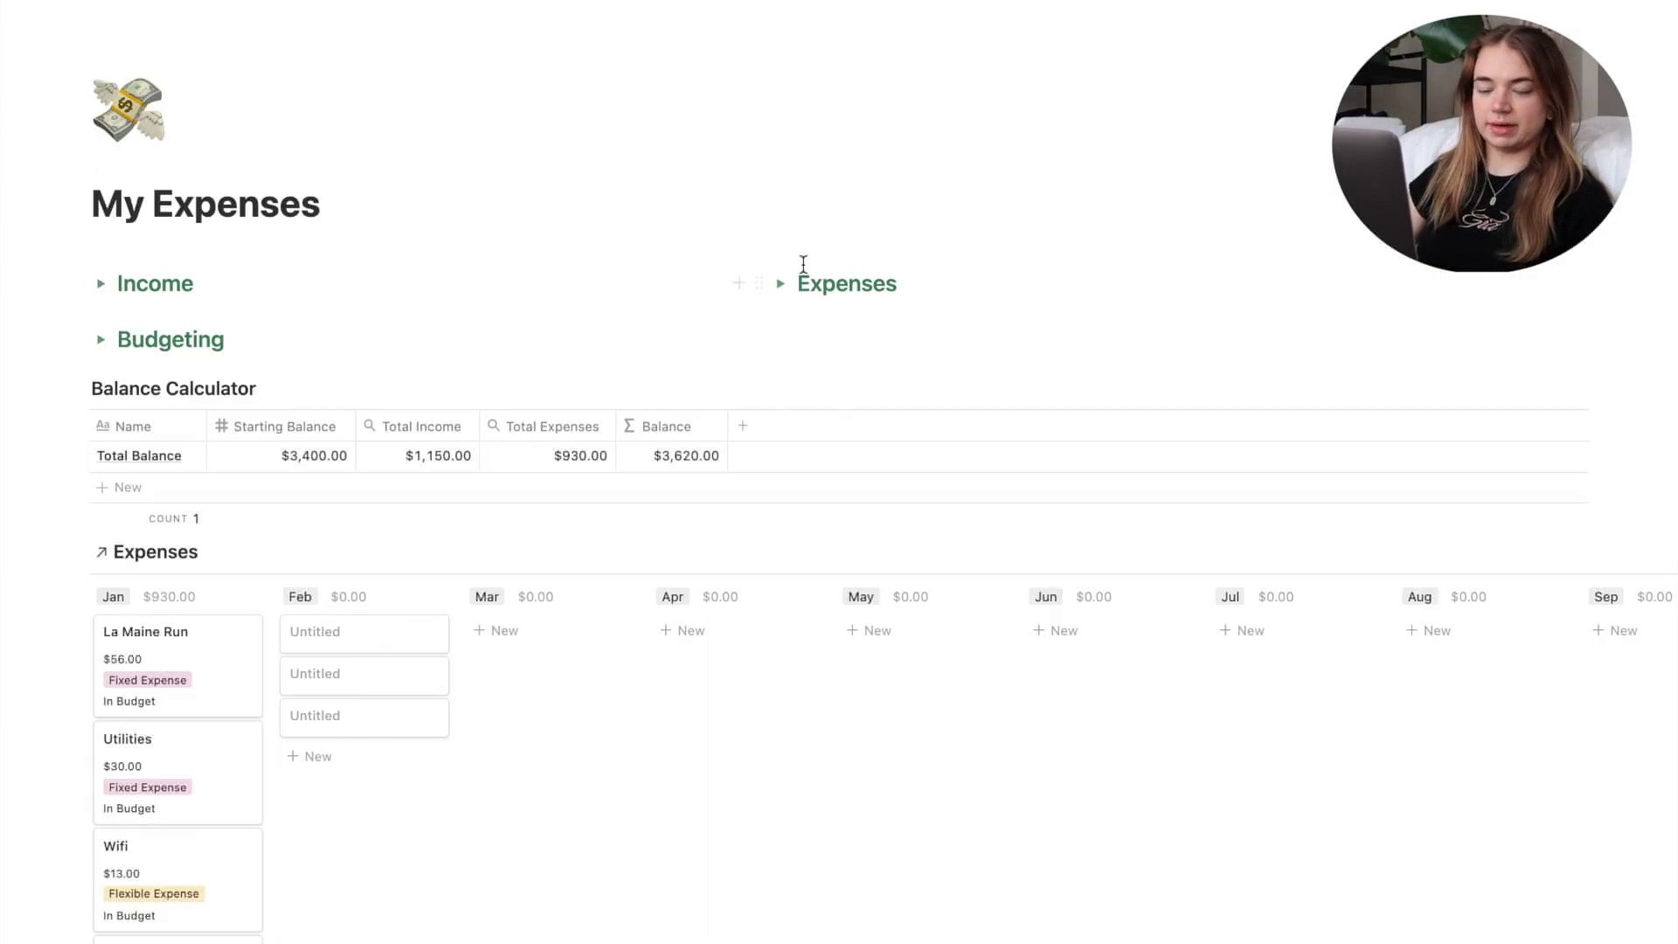
# Expand the Income, Expenses and Budgeting toggles, then browse the January tables, including the six-entry $930 Expenses list.
pyautogui.click(101, 284)
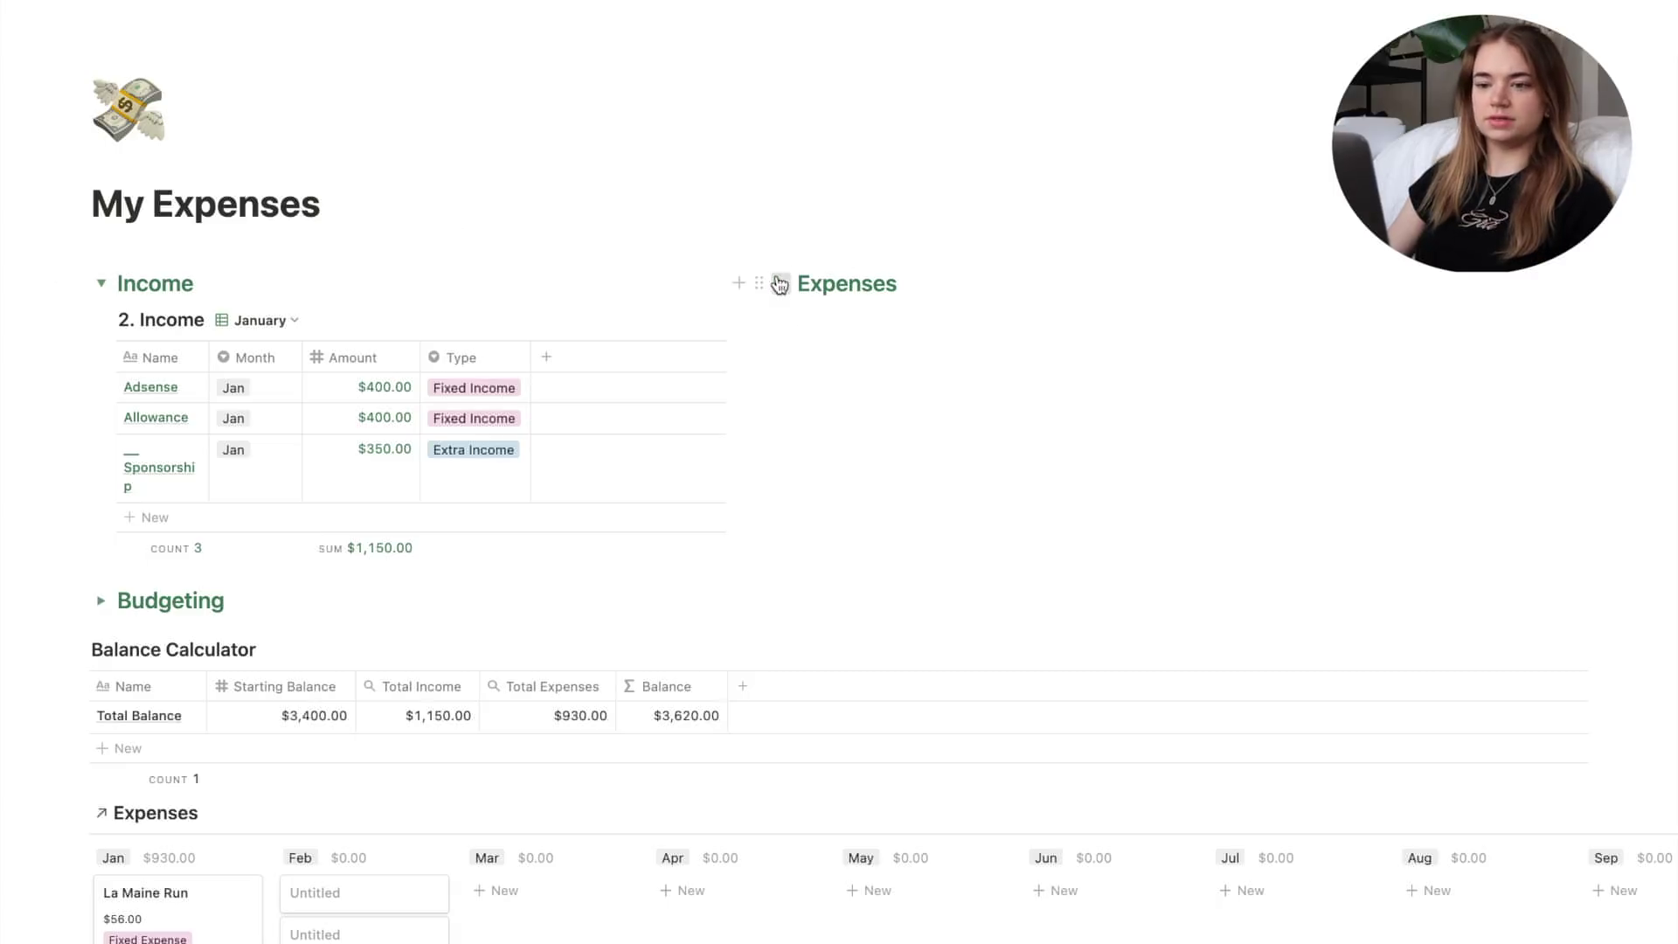
pyautogui.click(780, 285)
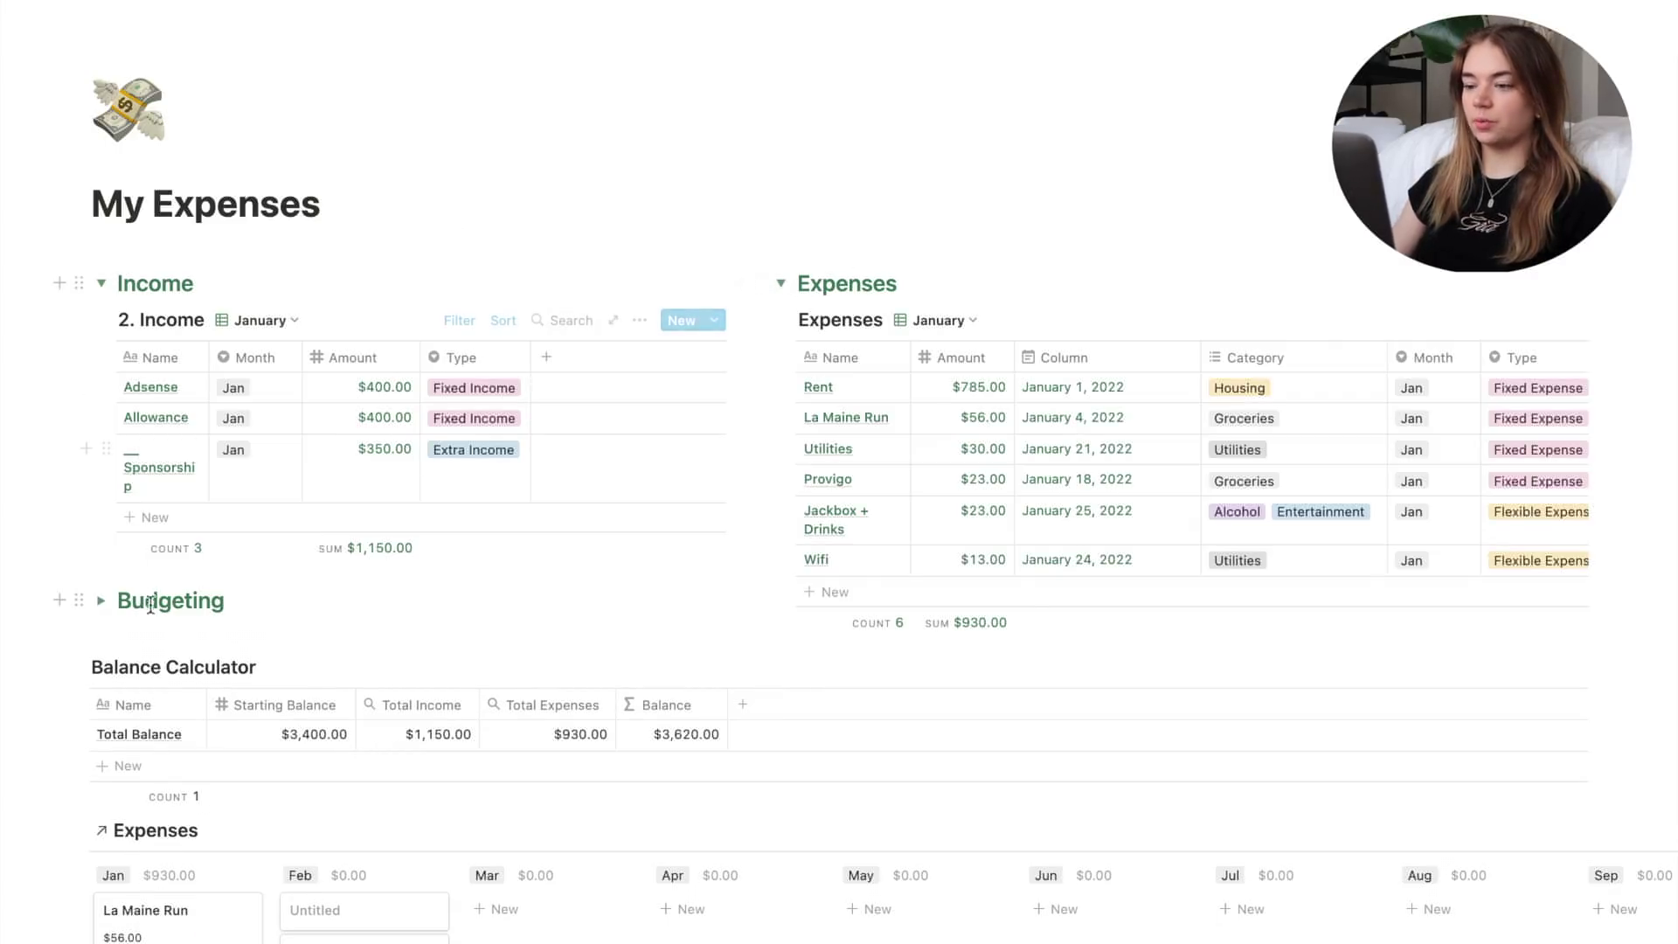
pyautogui.click(101, 601)
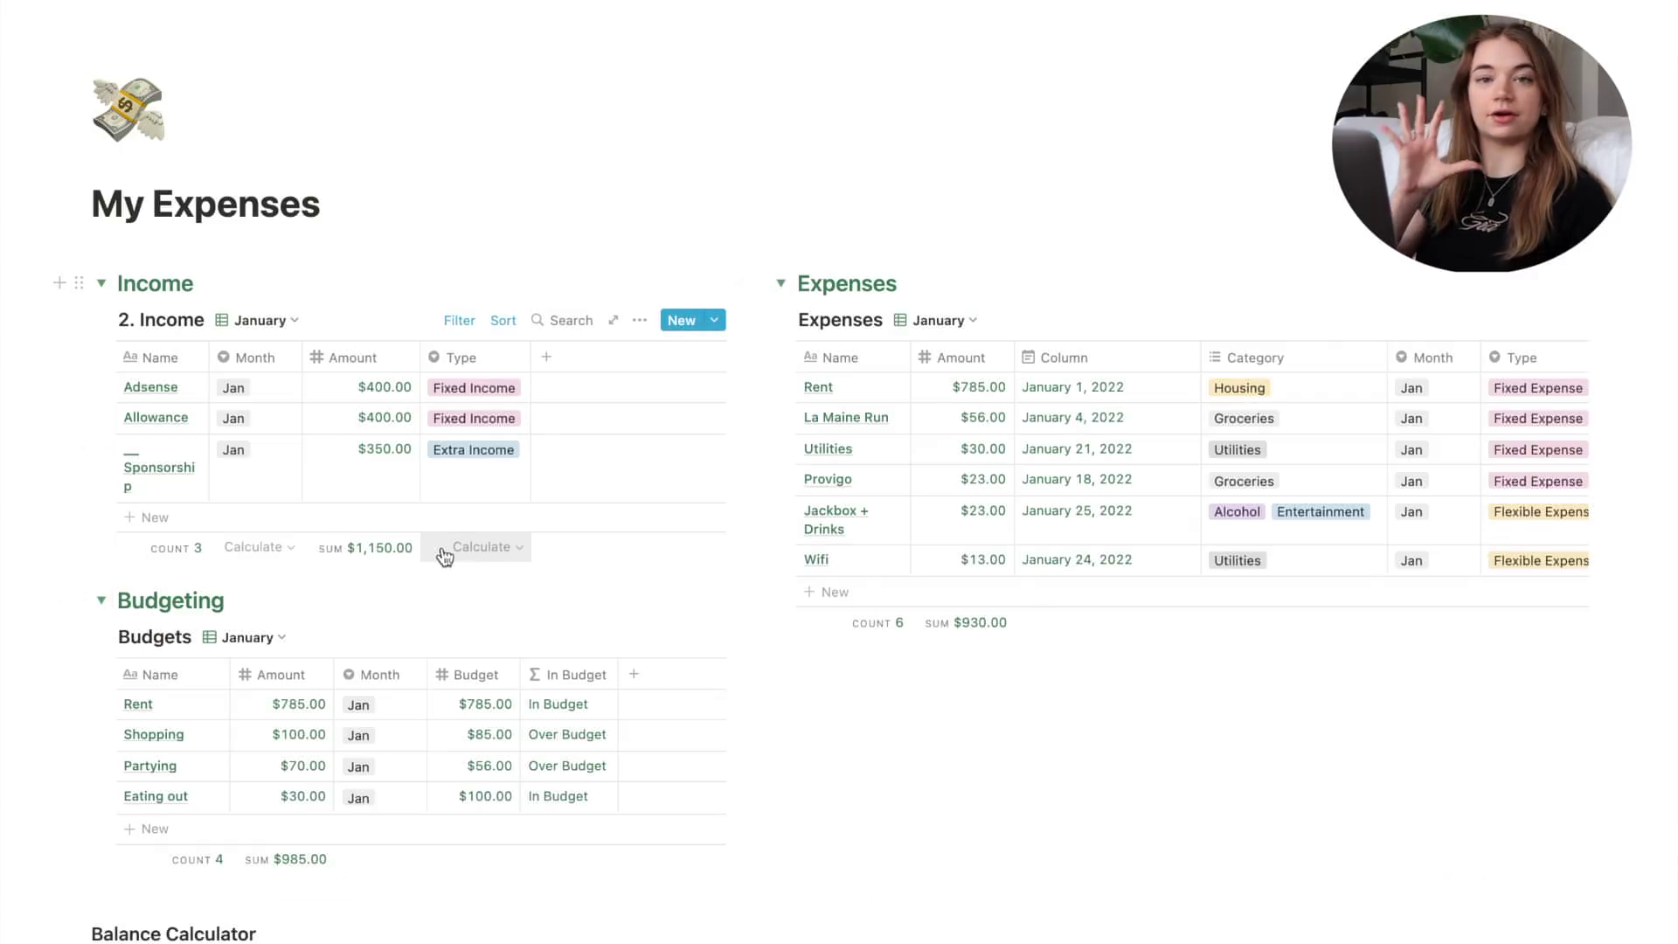
pyautogui.scroll(-5, 655, 708)
pyautogui.scroll(5, 657, 708)
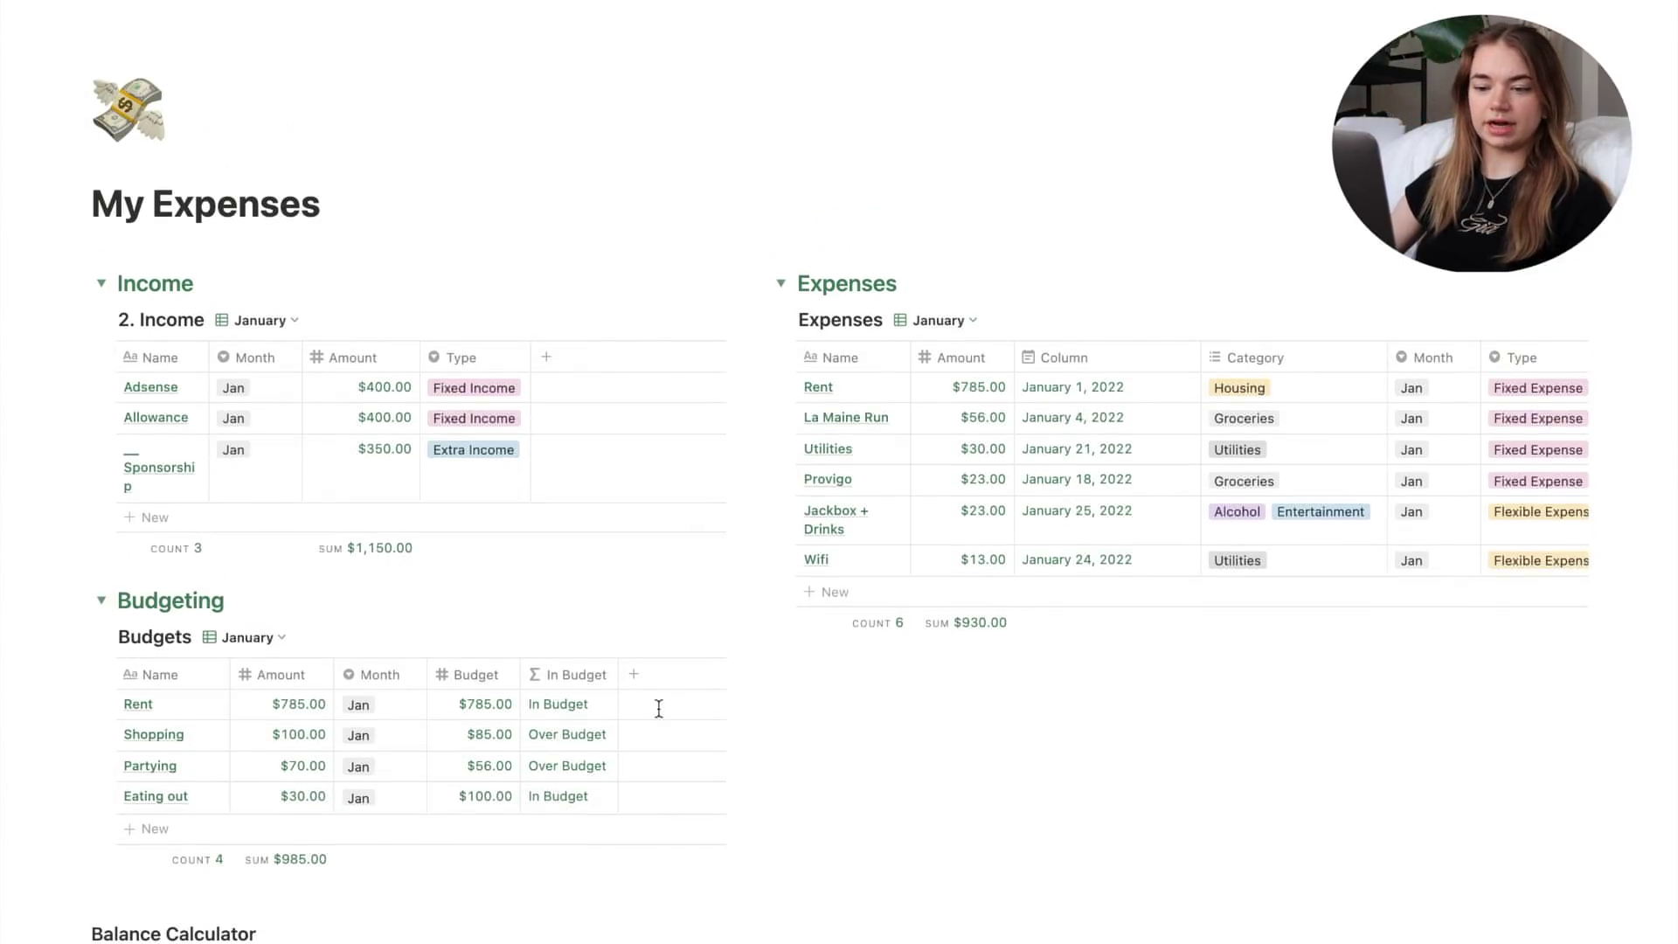
pyautogui.scroll(-1, 393, 300)
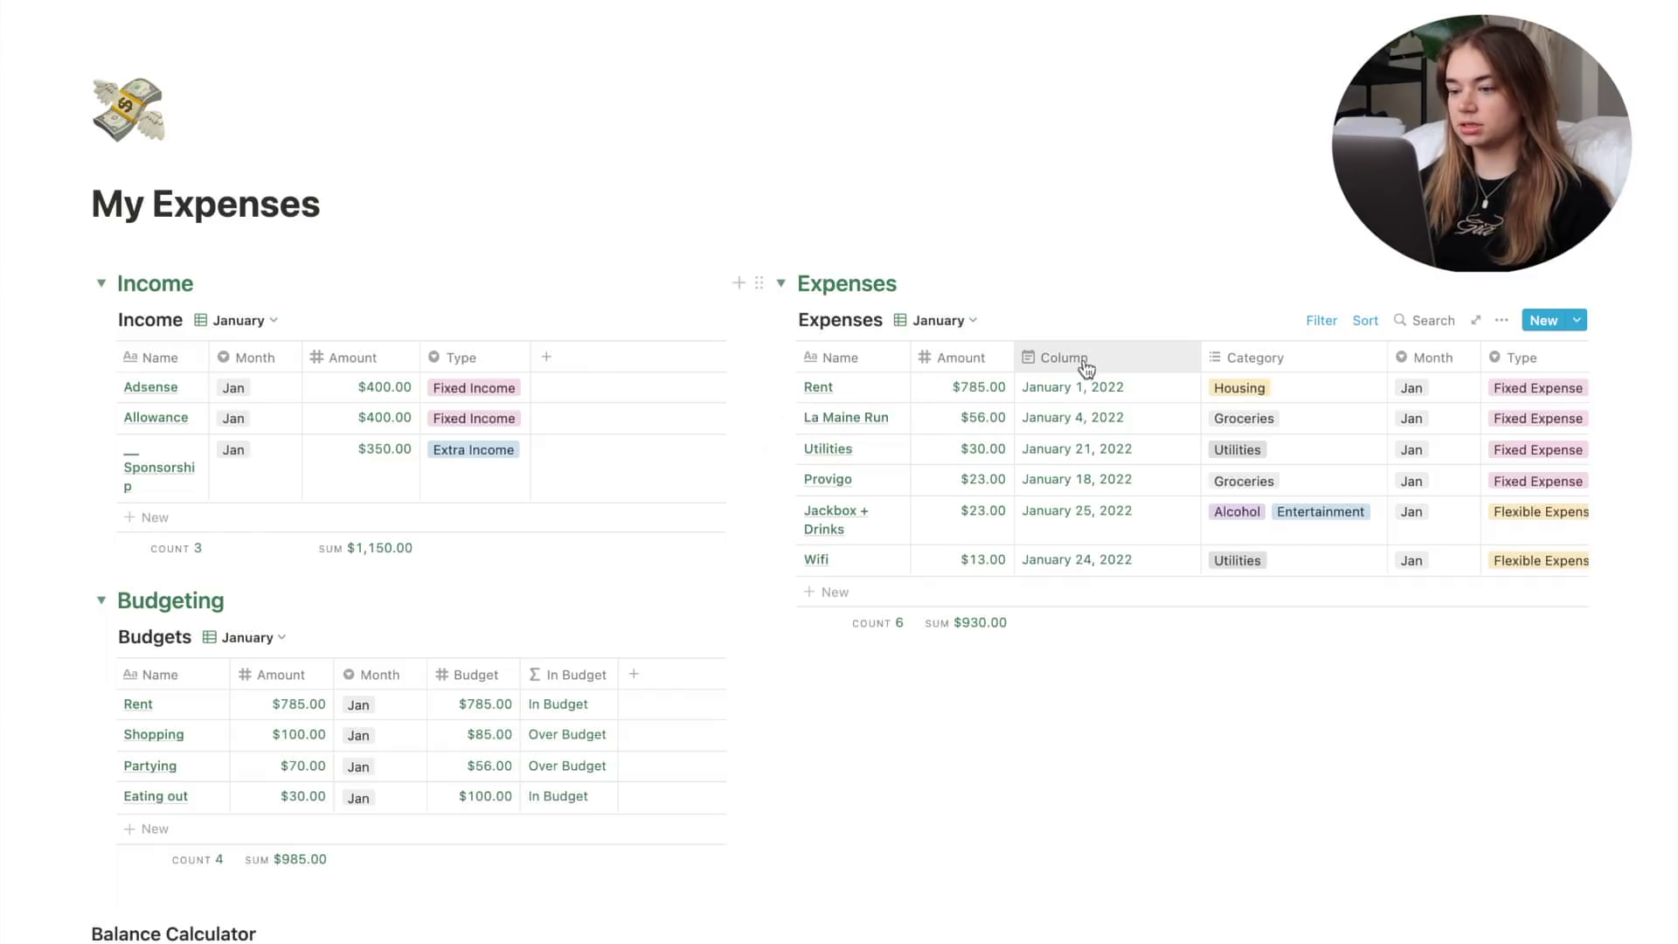
pyautogui.hscroll(1, 1131, 507)
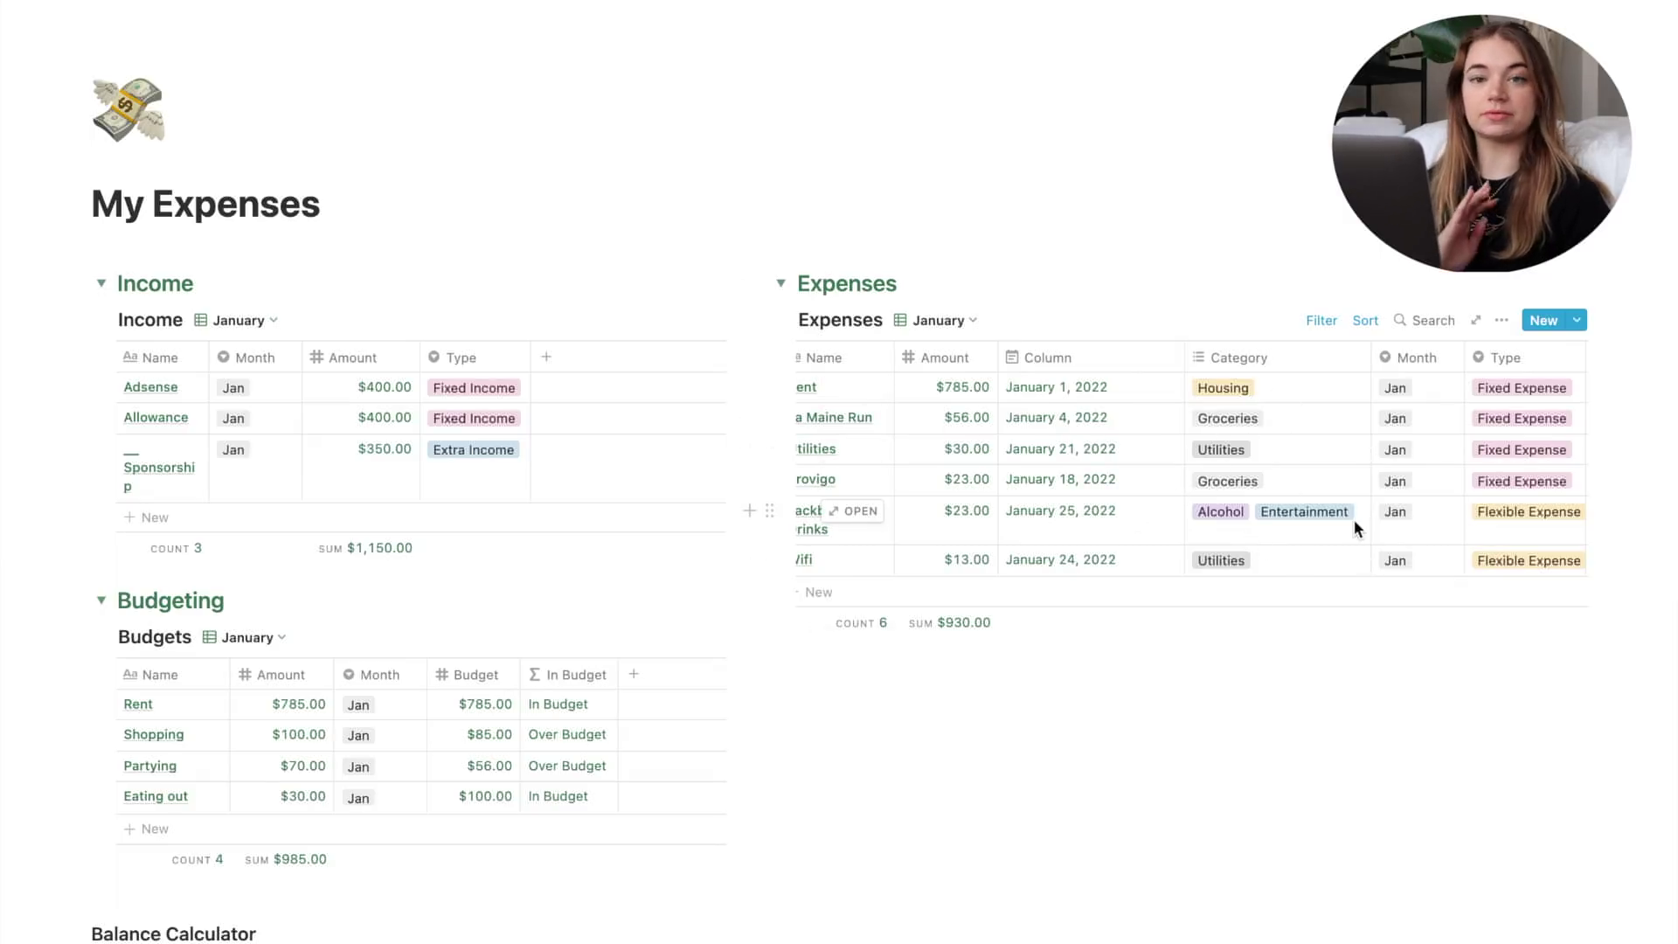
pyautogui.hscroll(2, 1355, 519)
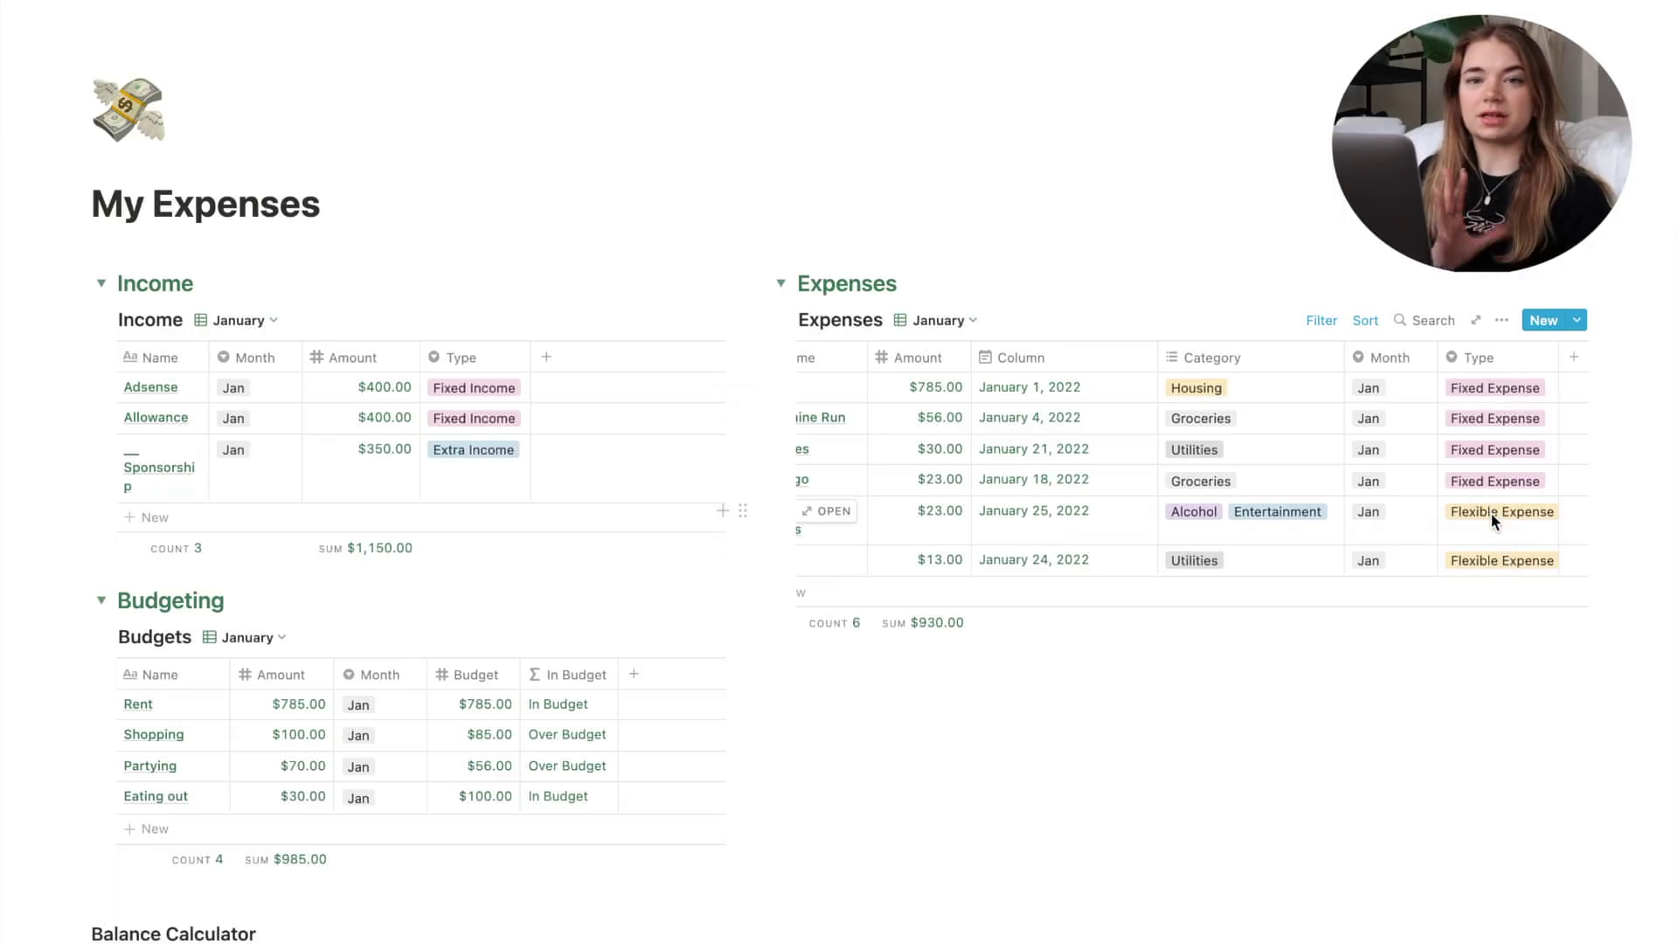
pyautogui.hscroll(-2, 987, 507)
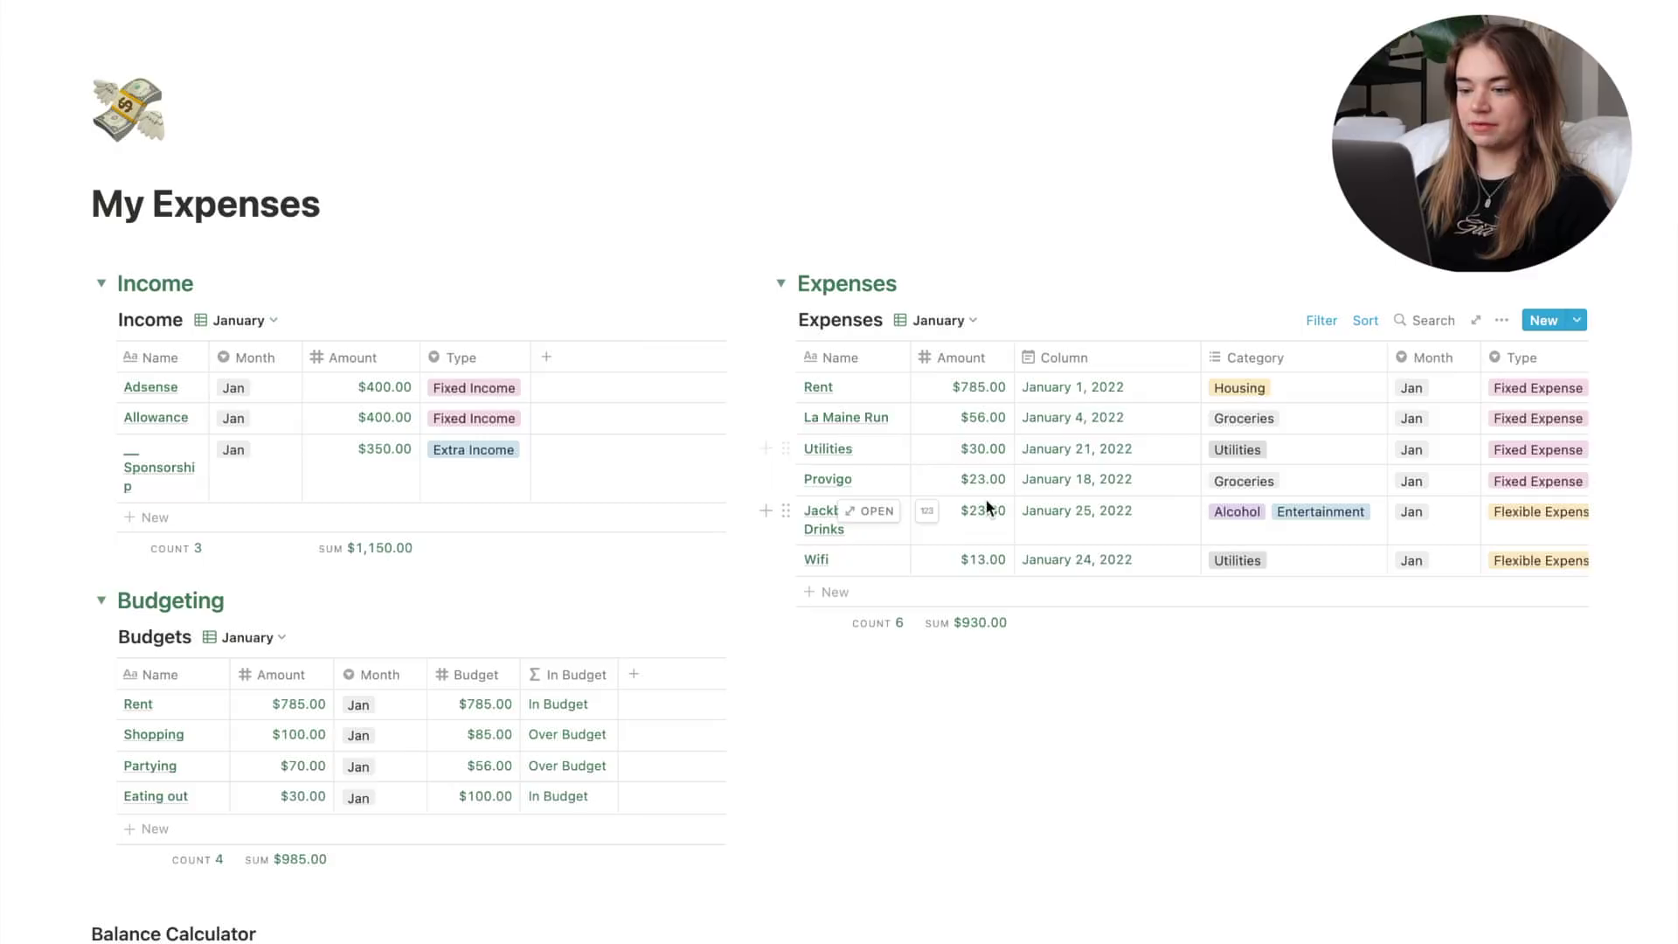
# Add a blank new row to the January Expenses table and group the table by Category.
pyautogui.click(859, 594)
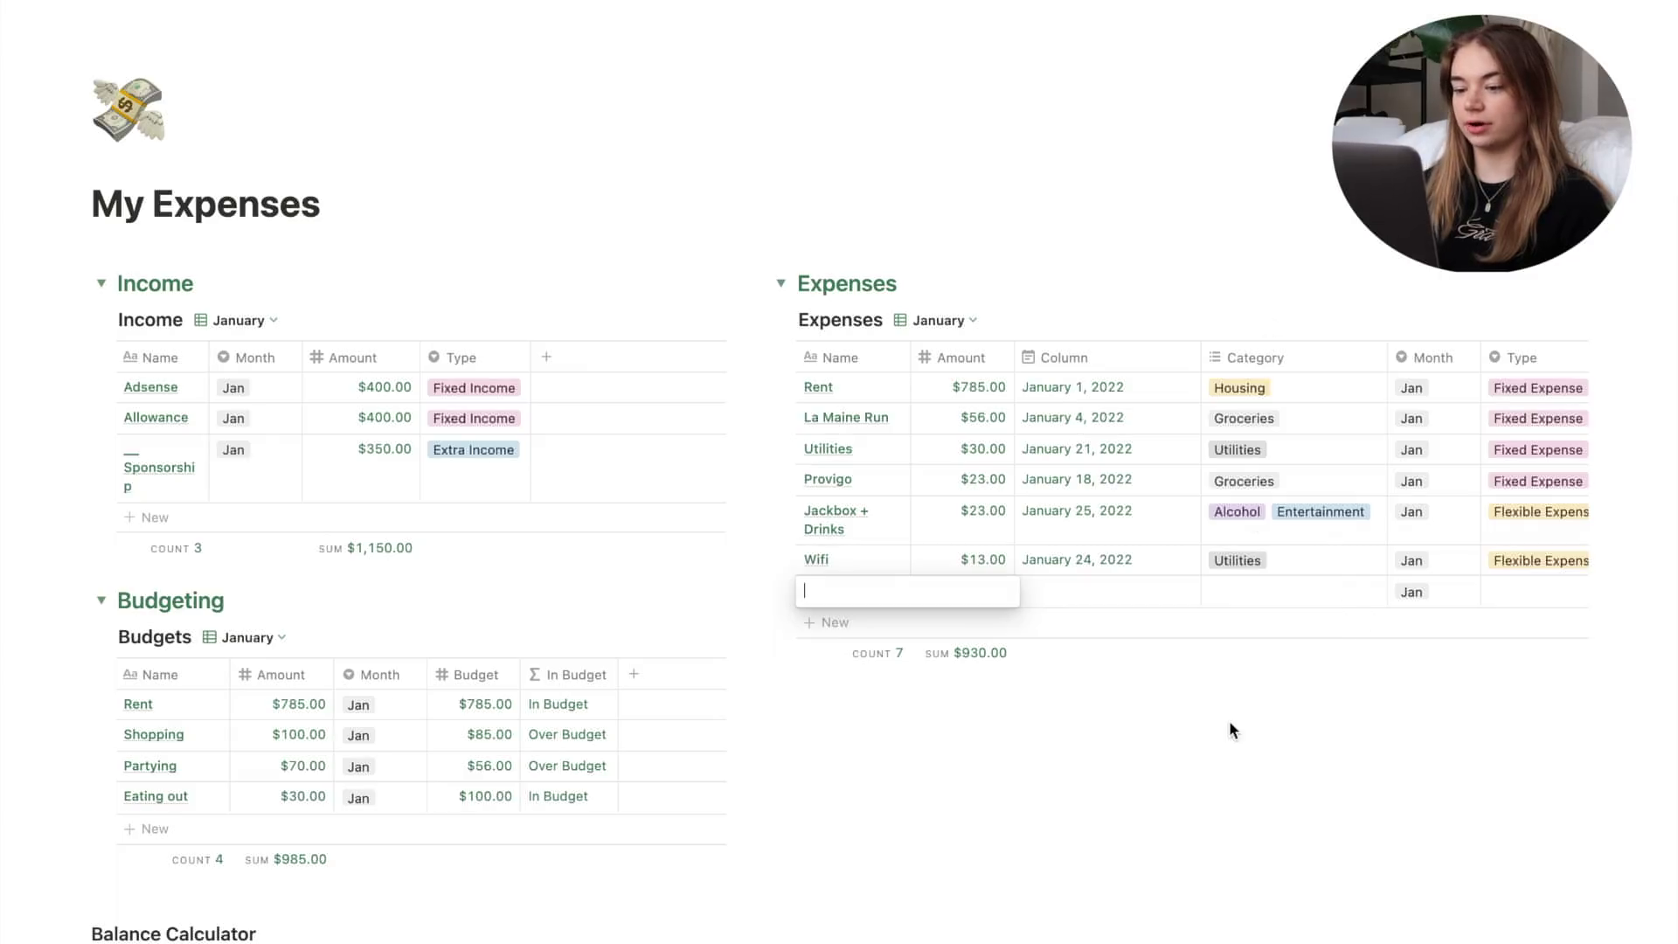
pyautogui.press('Escape')
pyautogui.click(1501, 320)
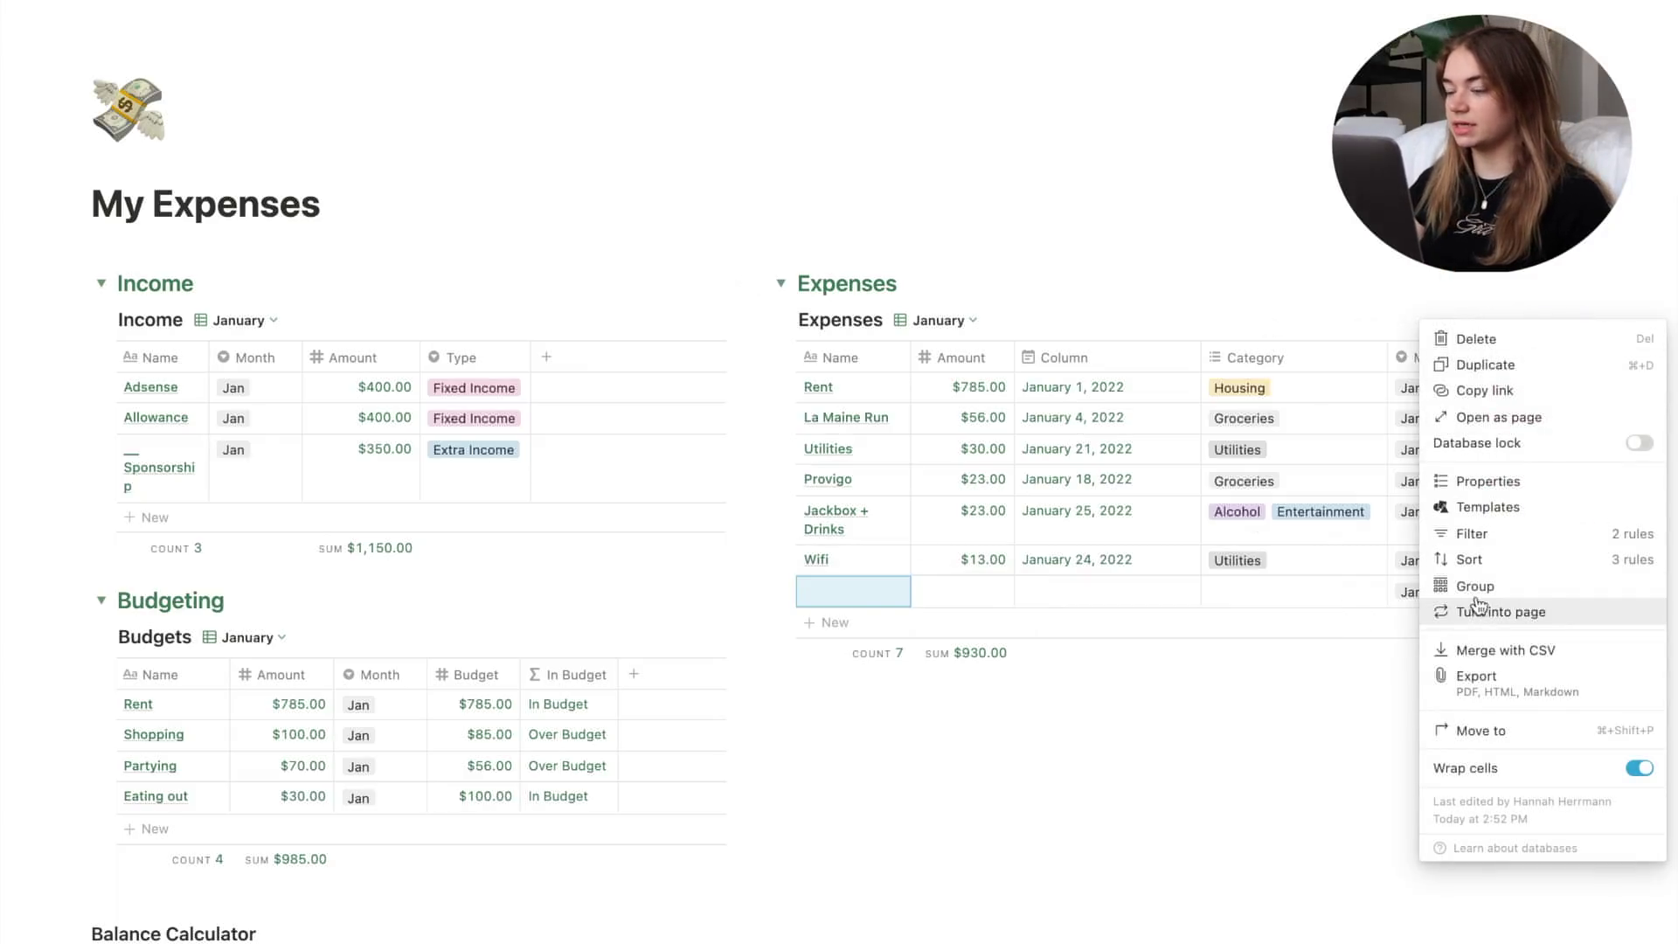
pyautogui.click(1475, 585)
pyautogui.click(1422, 393)
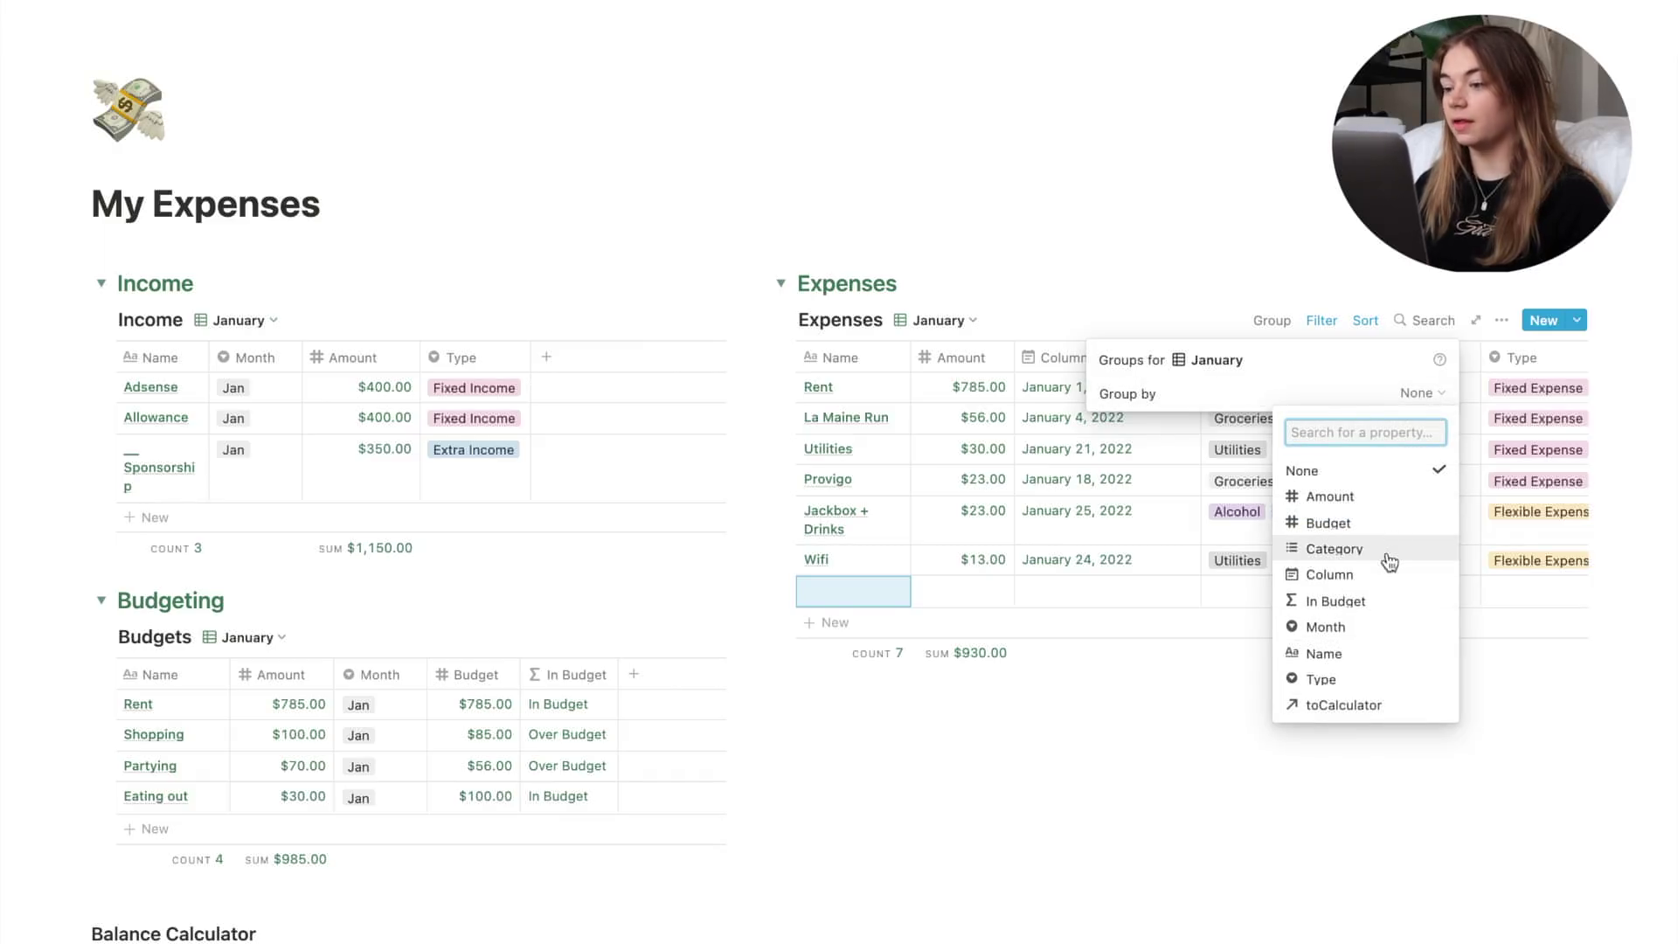
pyautogui.click(1394, 546)
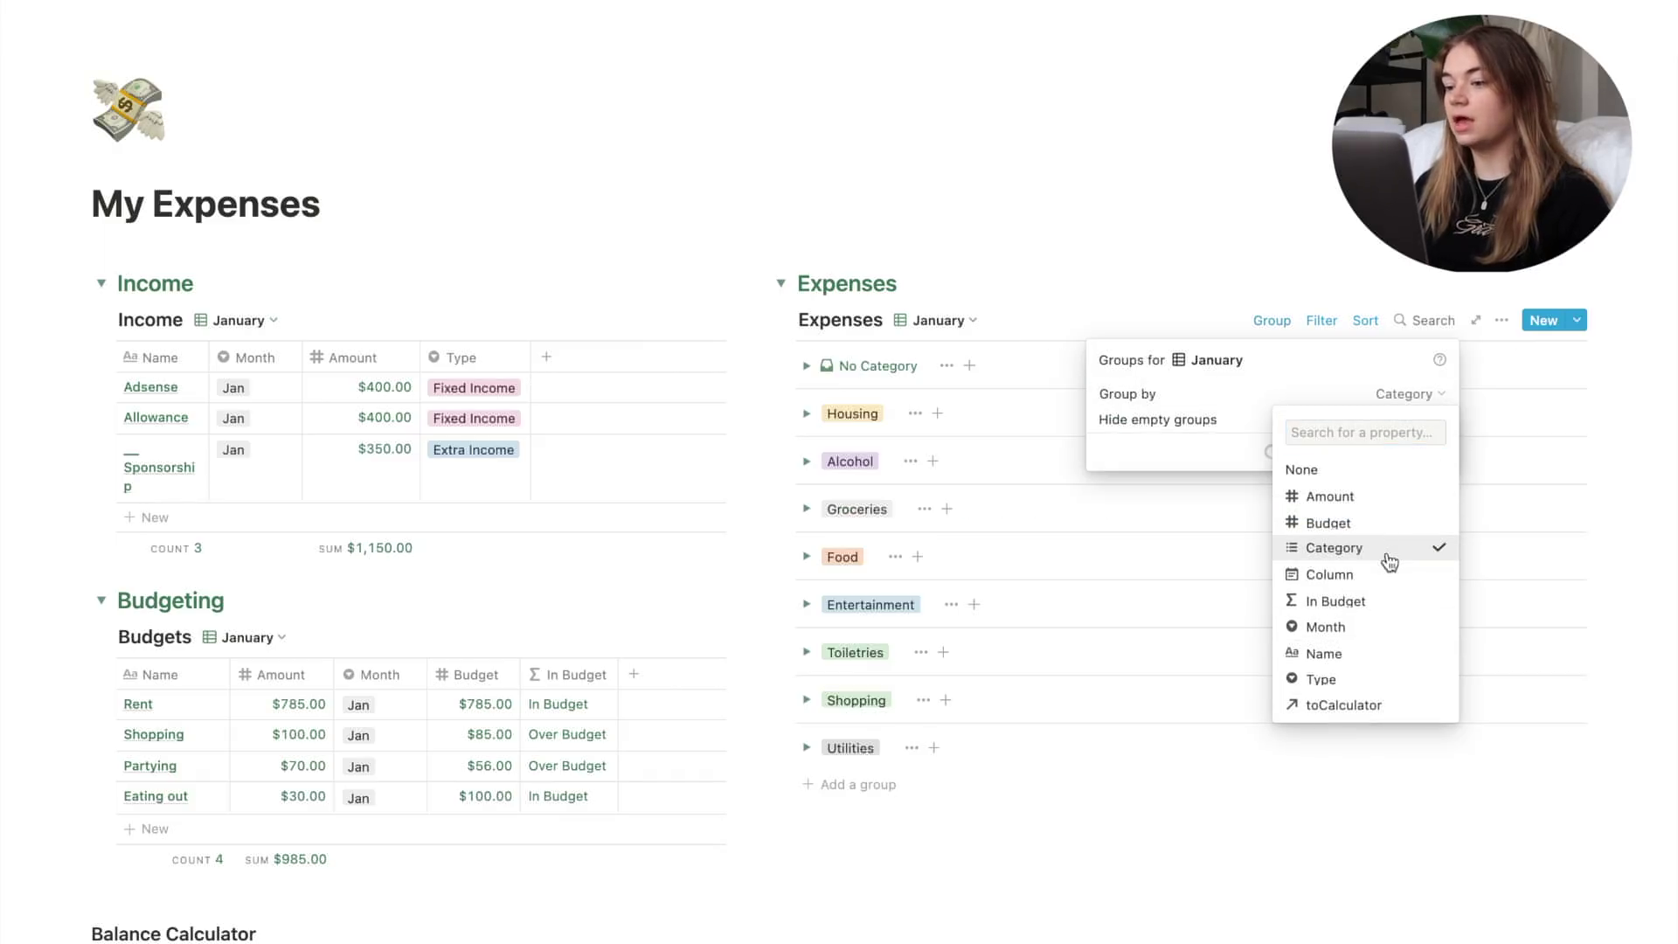
pyautogui.click(1147, 246)
pyautogui.click(1159, 273)
# Expand the Entertainment group to see its expenses, then scroll down to the Budgets table.
pyautogui.scroll(-3, 1045, 865)
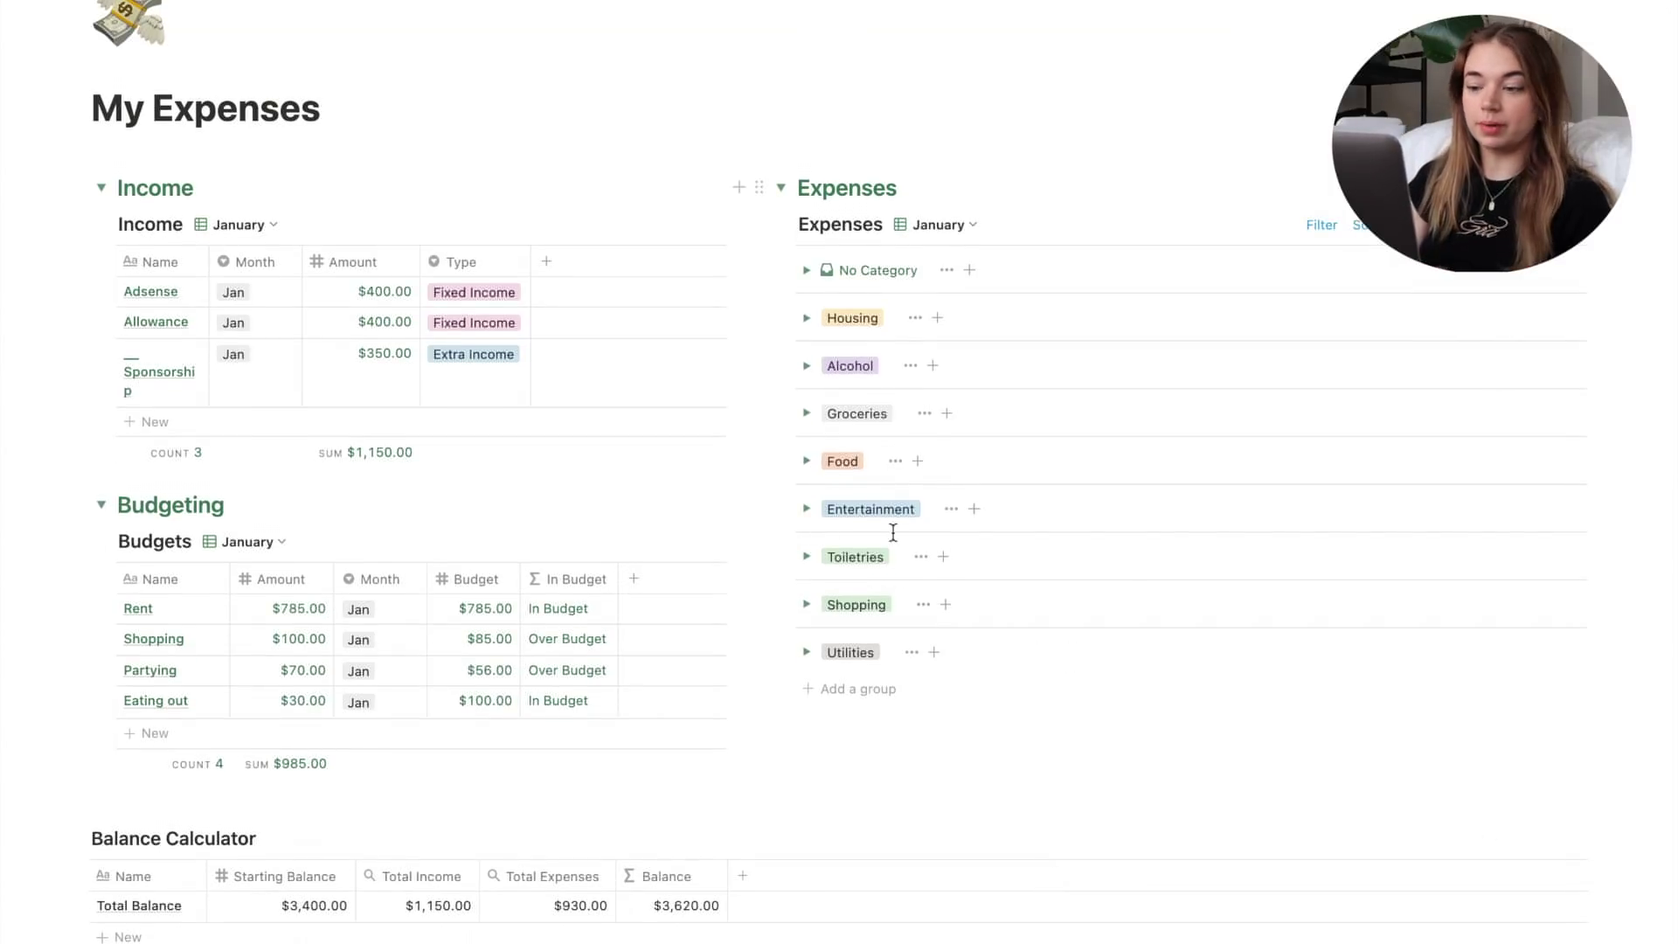
pyautogui.click(806, 510)
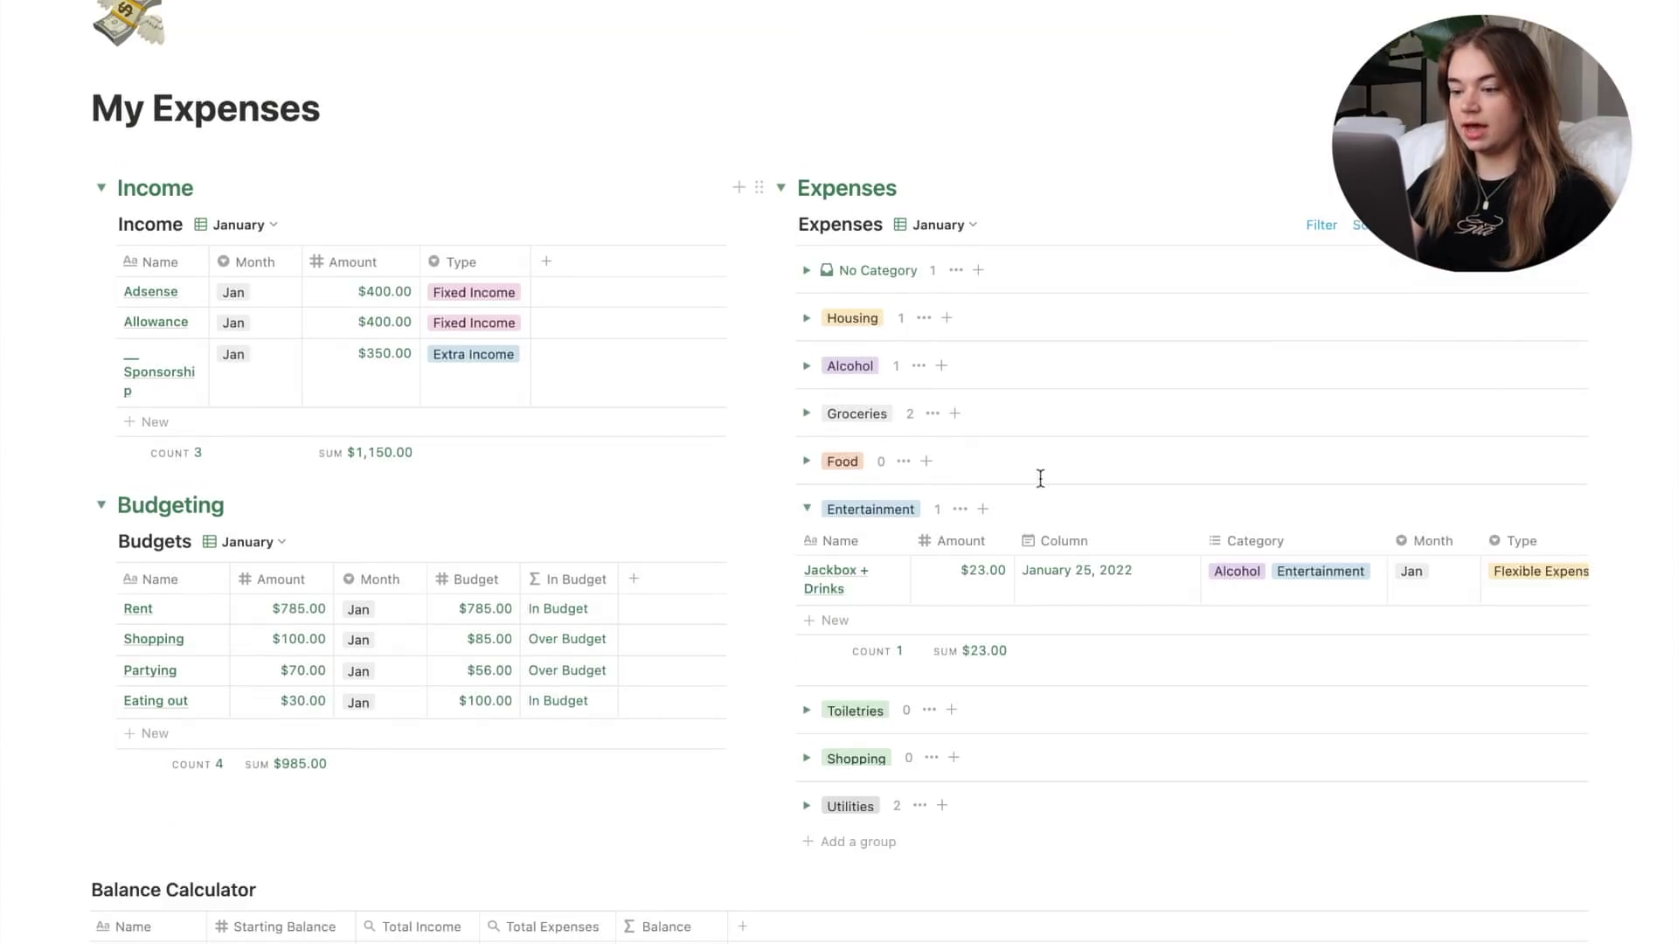
pyautogui.scroll(-1, 1063, 536)
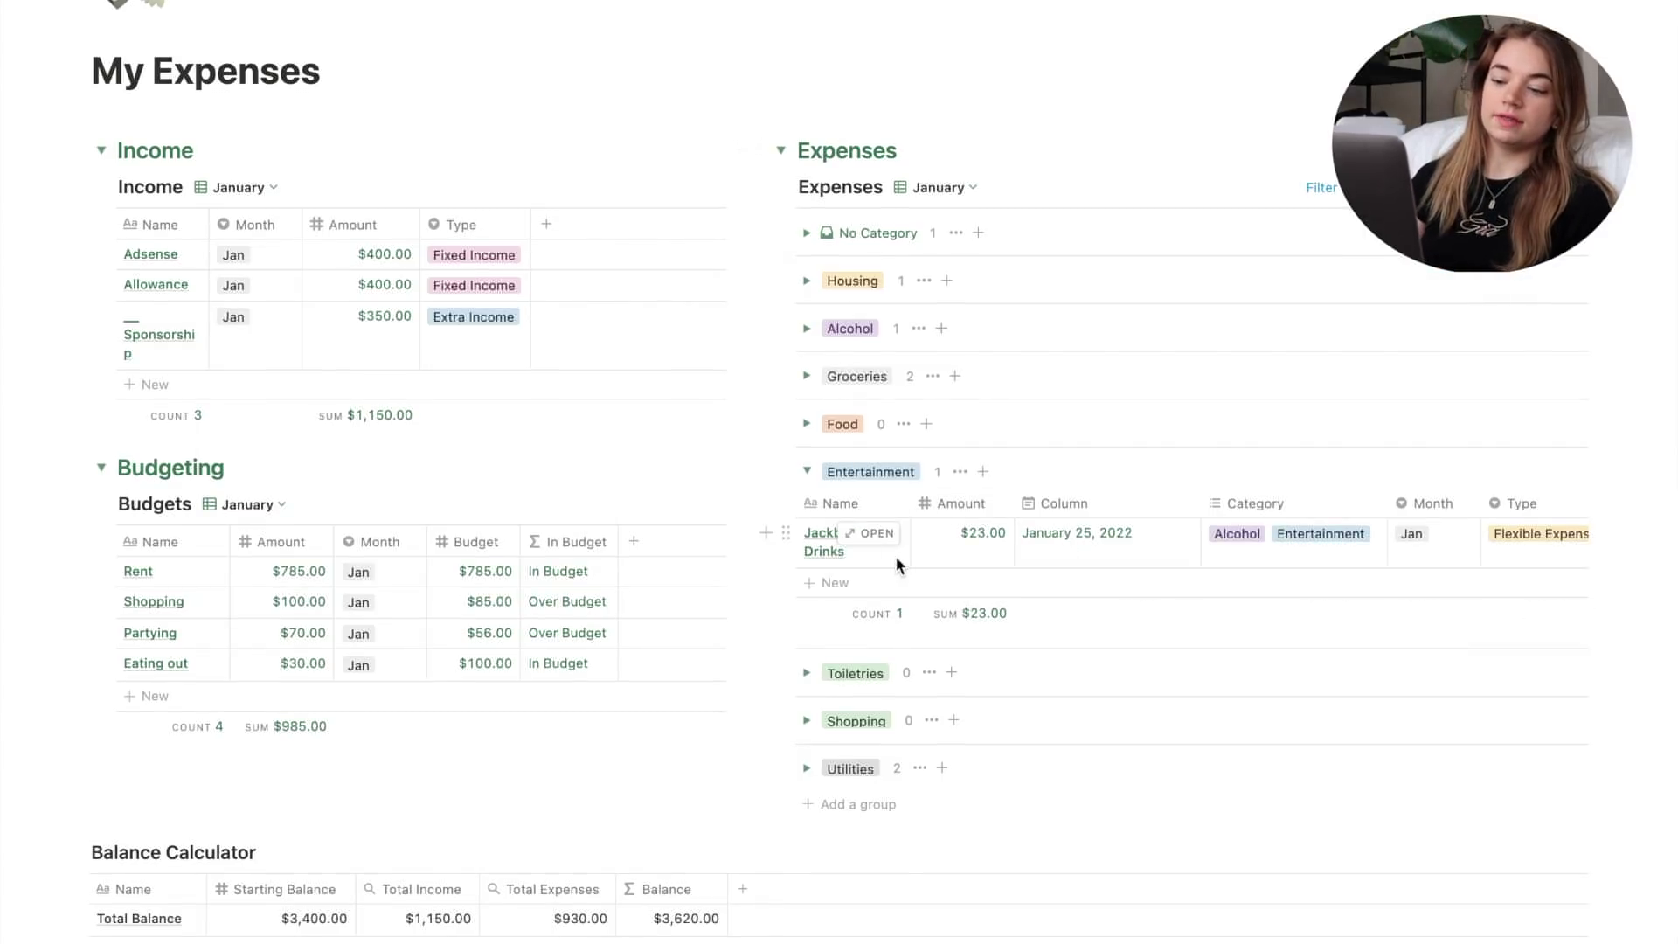
pyautogui.scroll(-1, 472, 679)
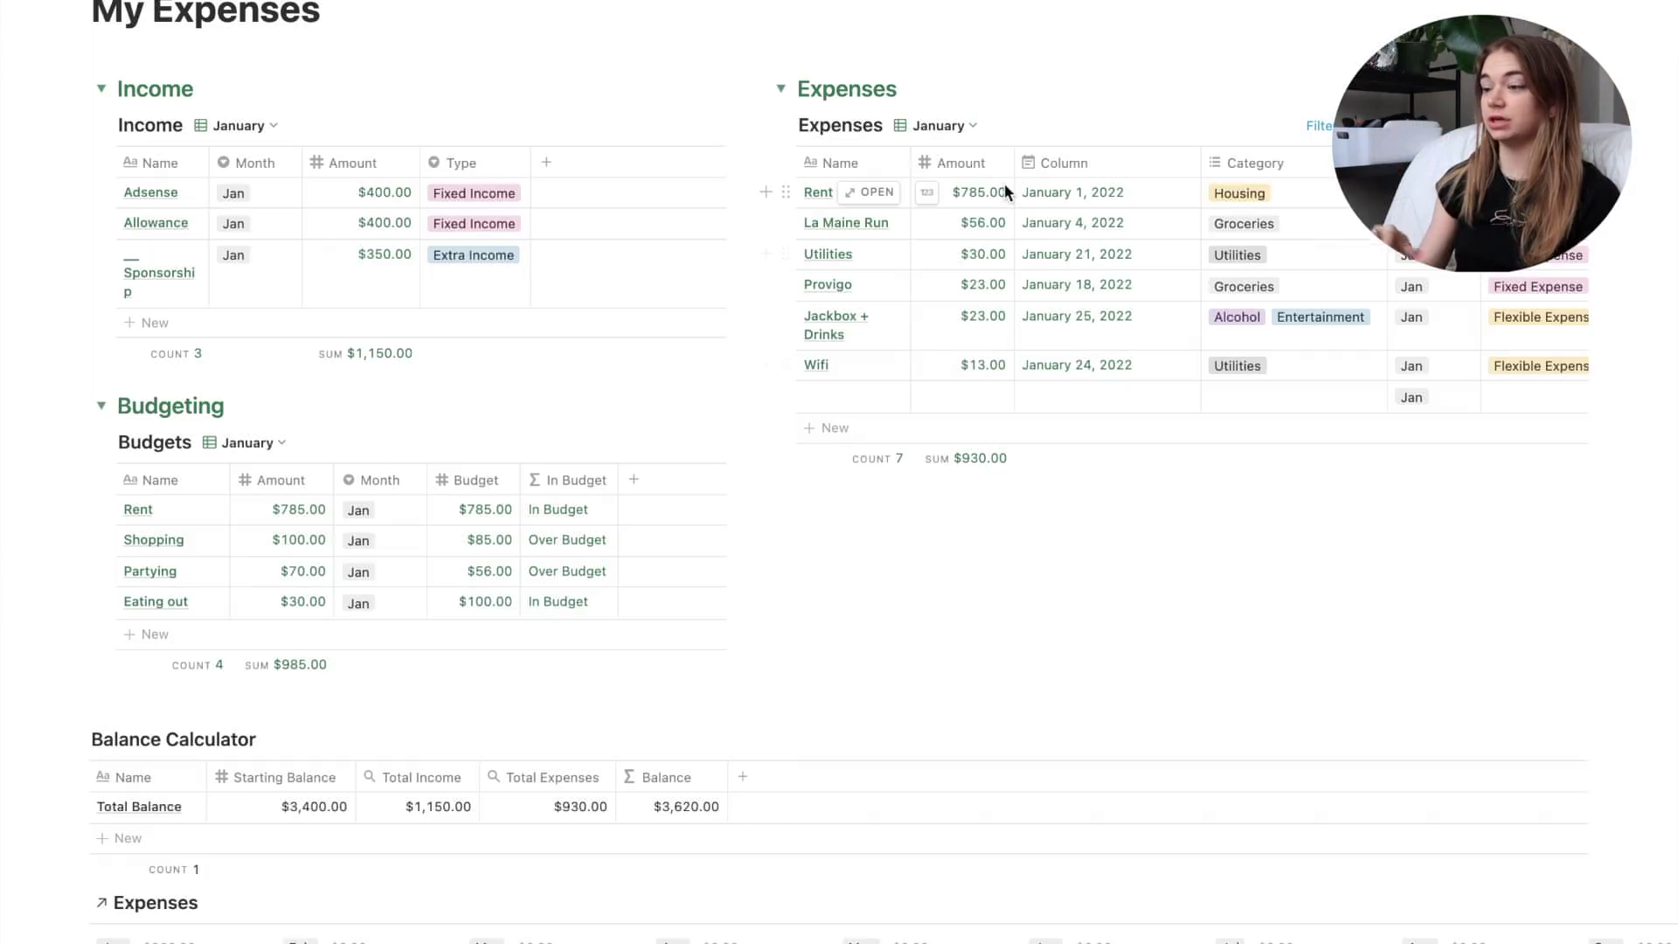
pyautogui.click(972, 126)
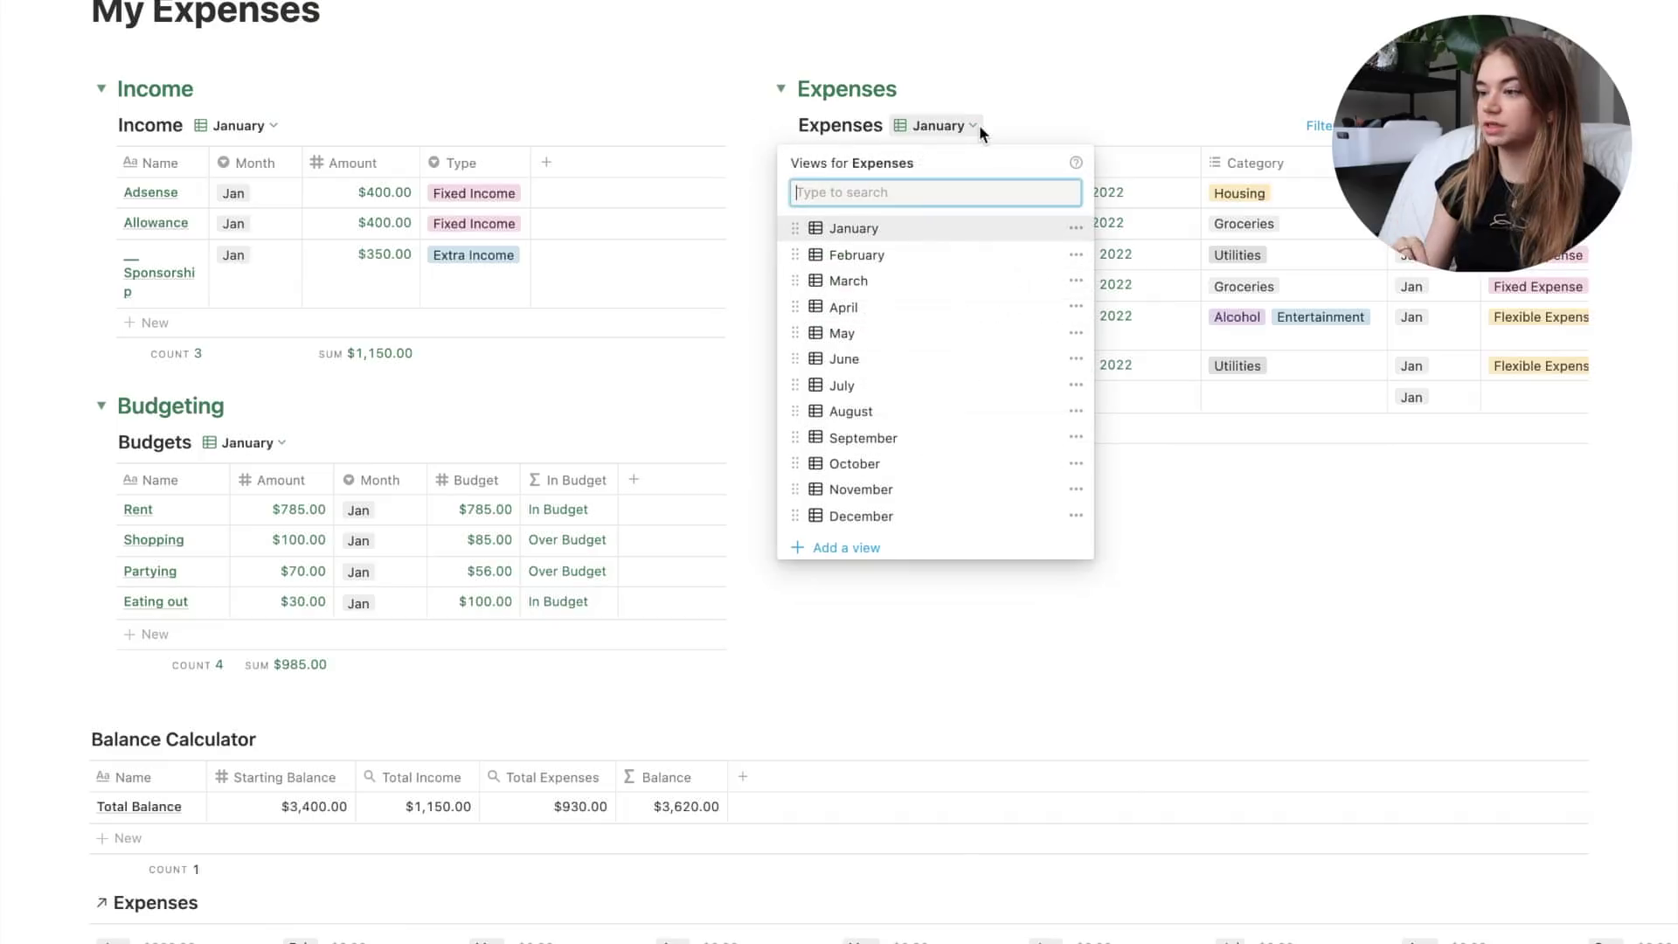
pyautogui.click(928, 248)
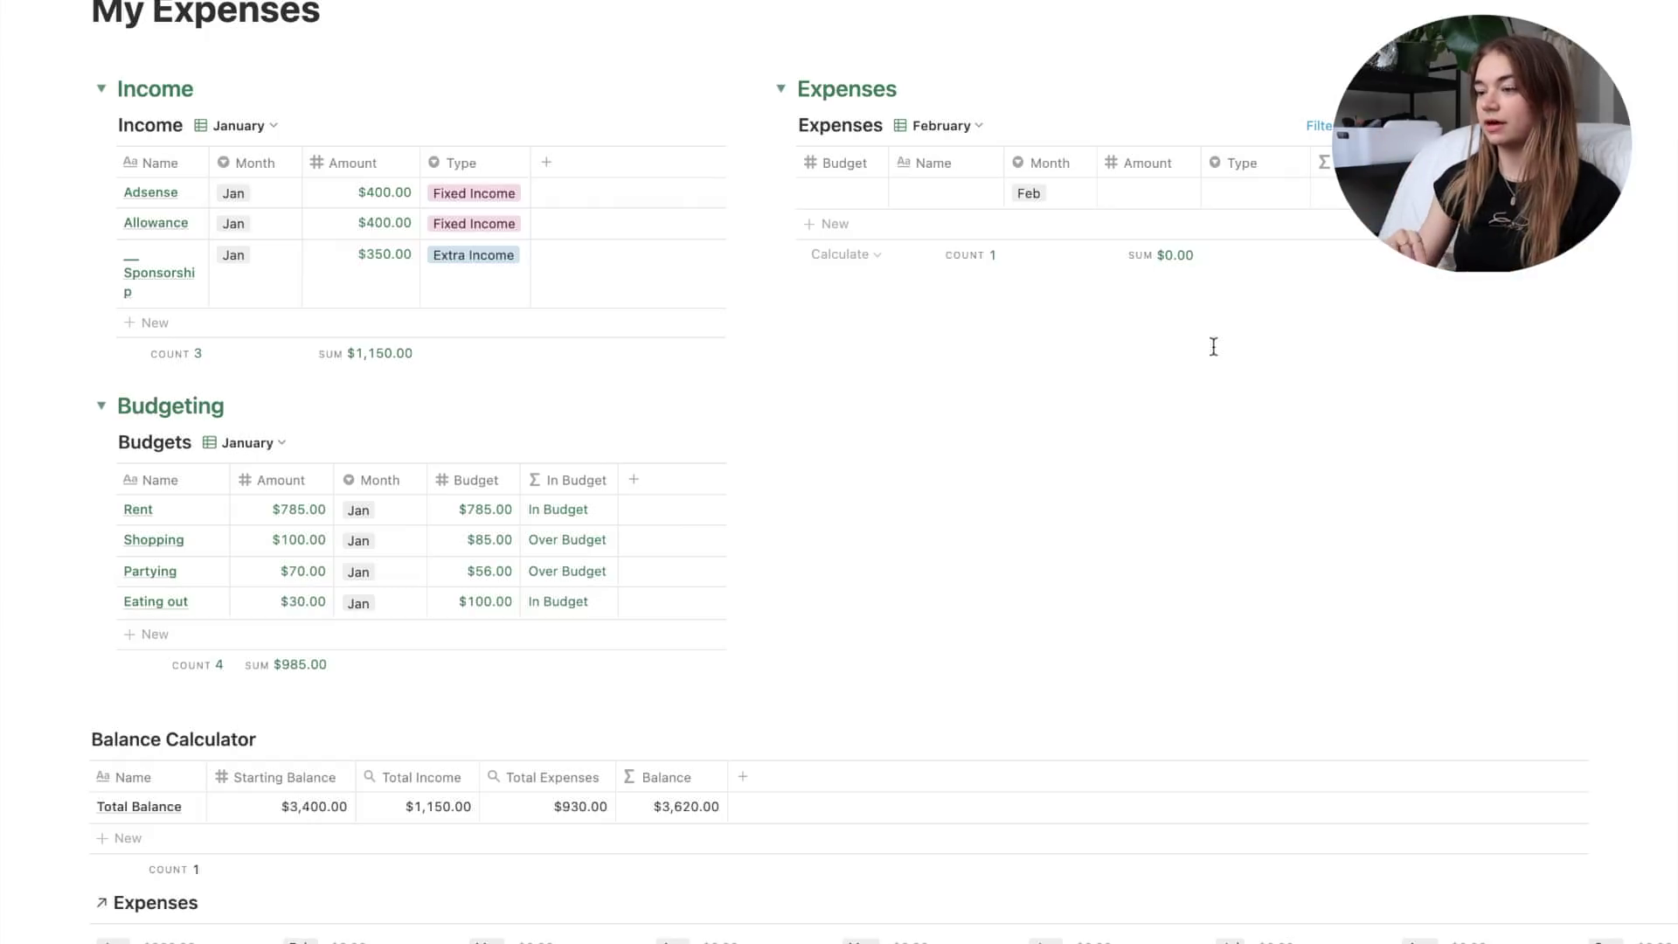
pyautogui.click(957, 125)
pyautogui.click(936, 230)
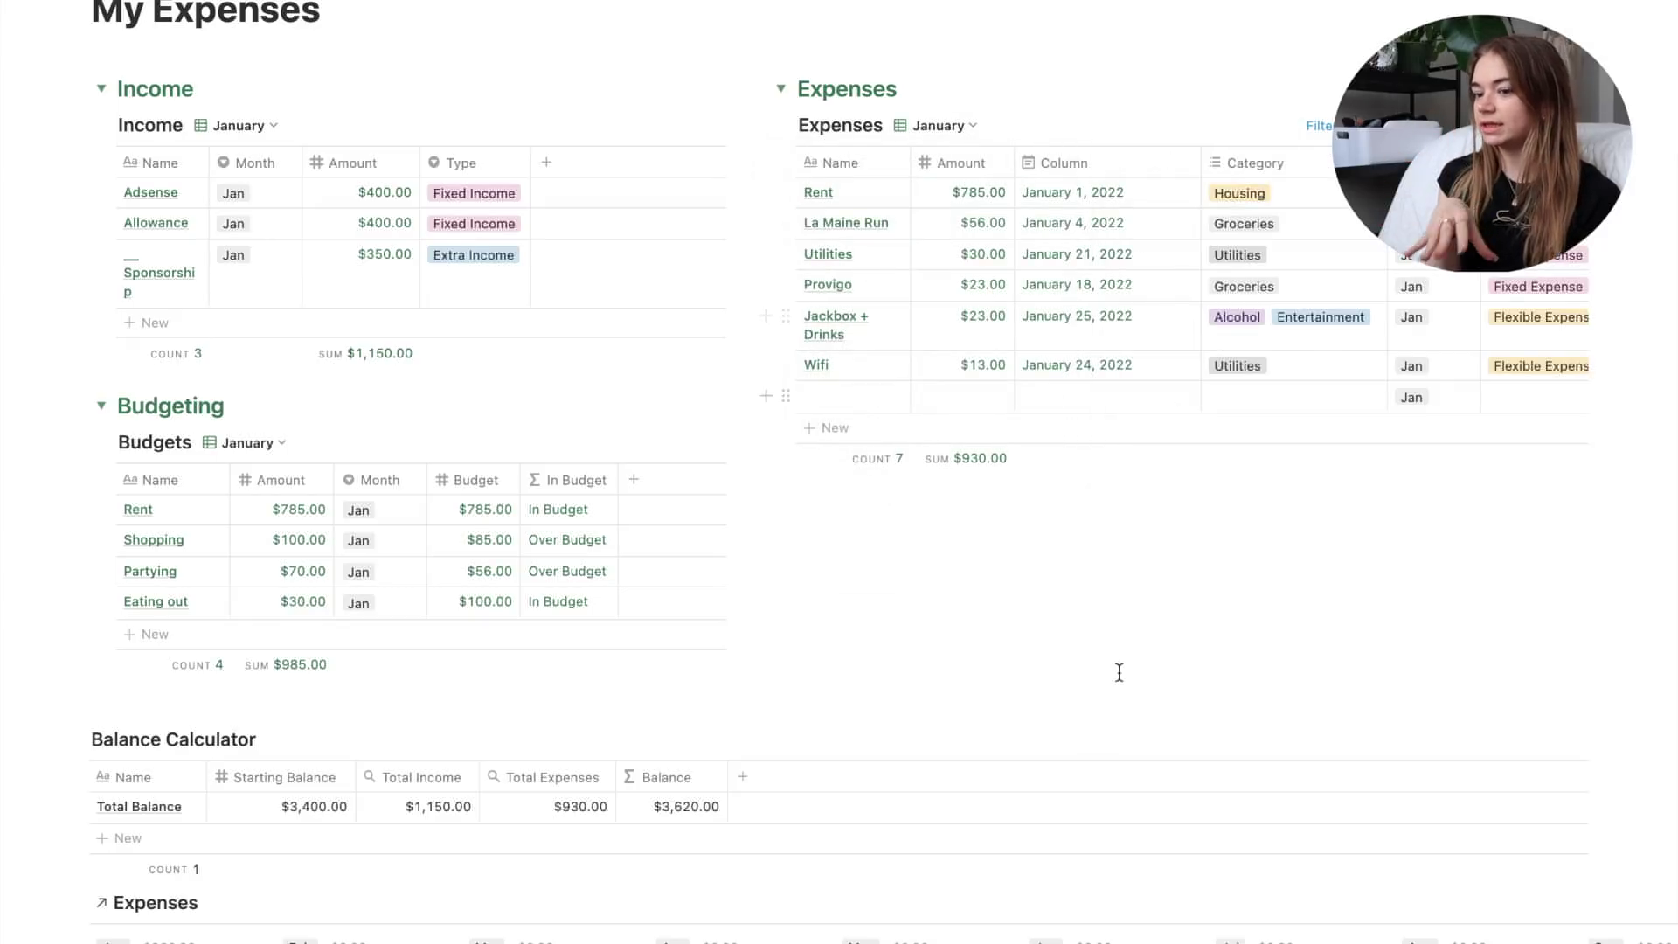
# Scroll down to the month-by-month Expenses board, pan it sideways, then scroll back up the page.
pyautogui.scroll(-5, 1118, 672)
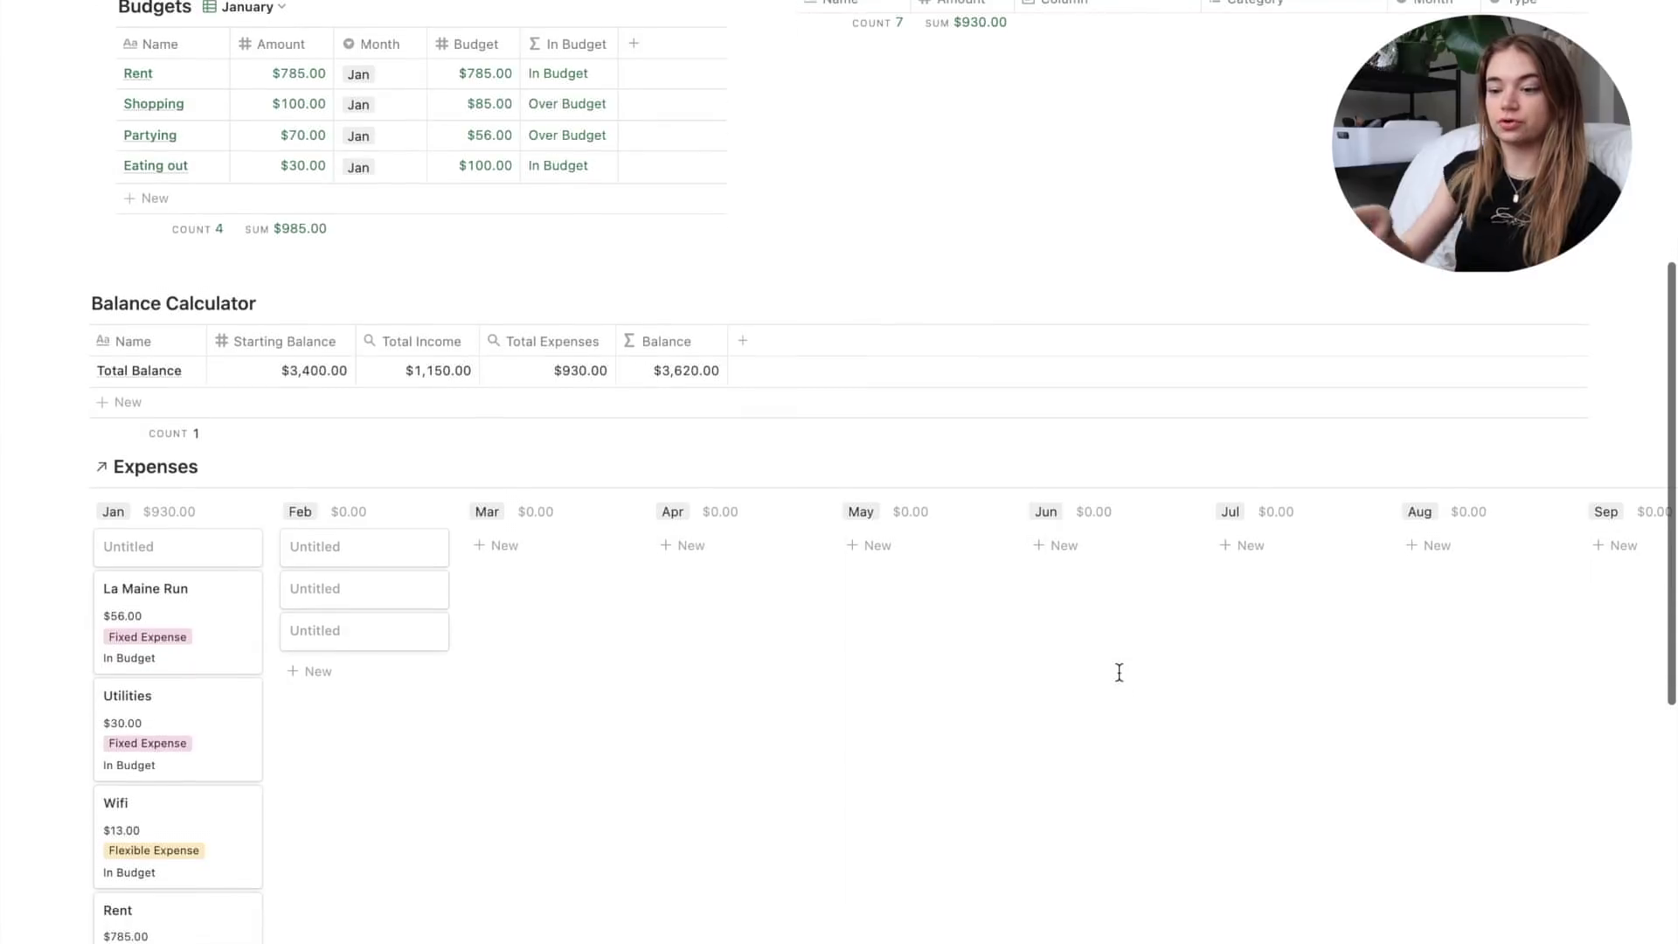
pyautogui.scroll(-1, 1119, 672)
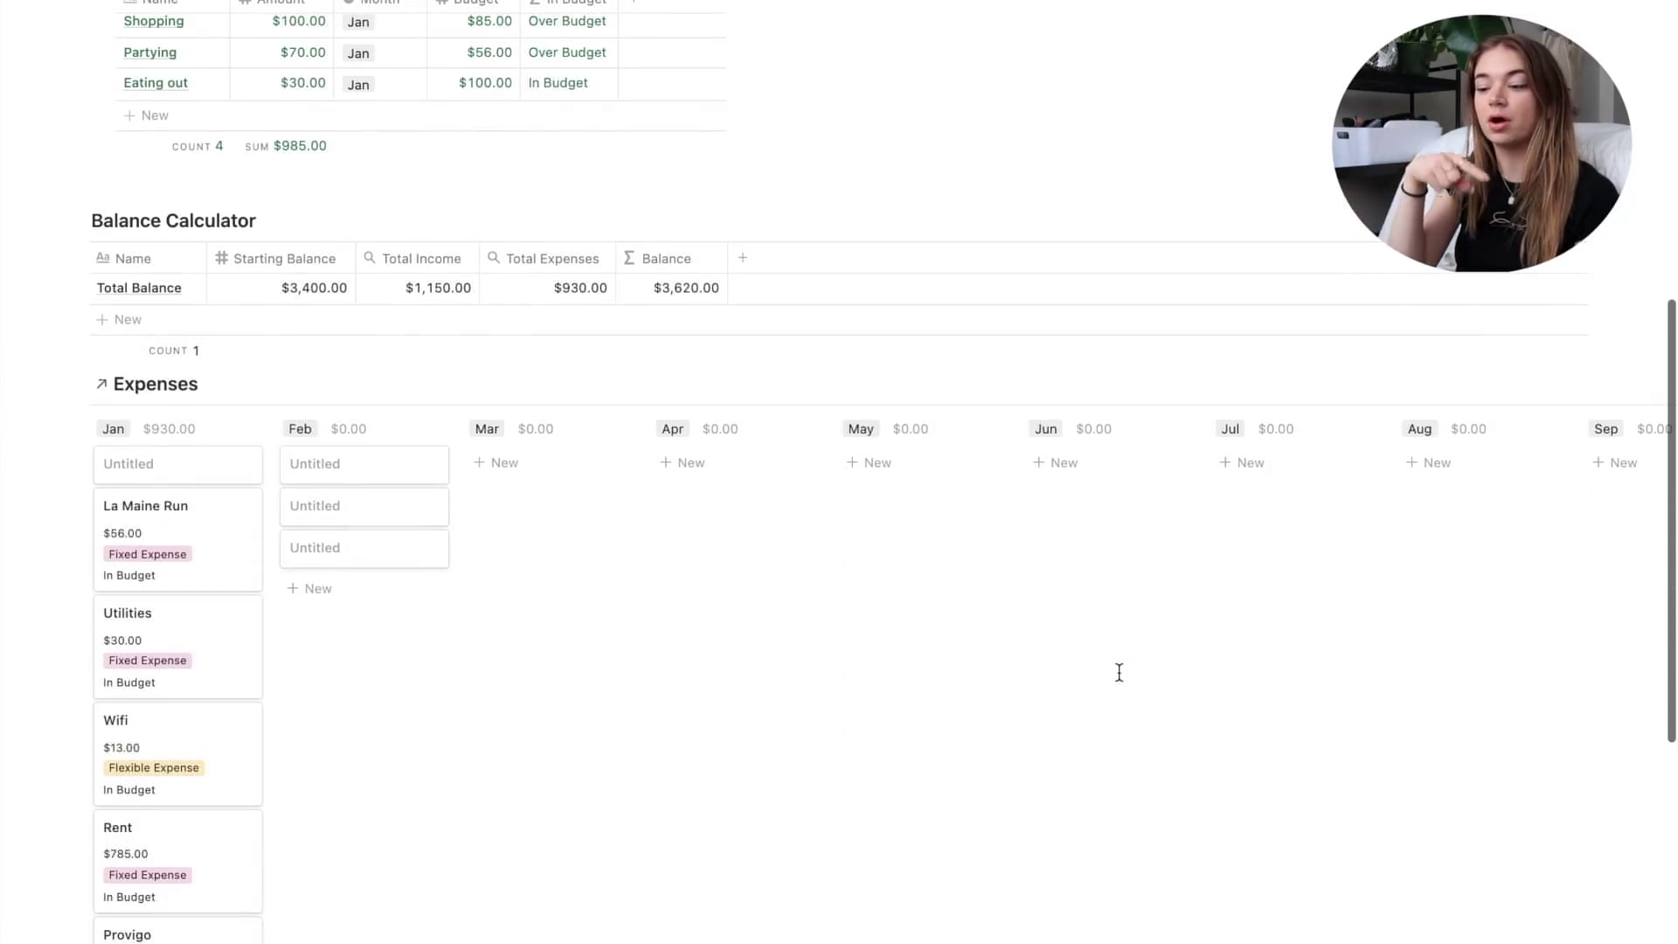
pyautogui.scroll(-1, 1118, 672)
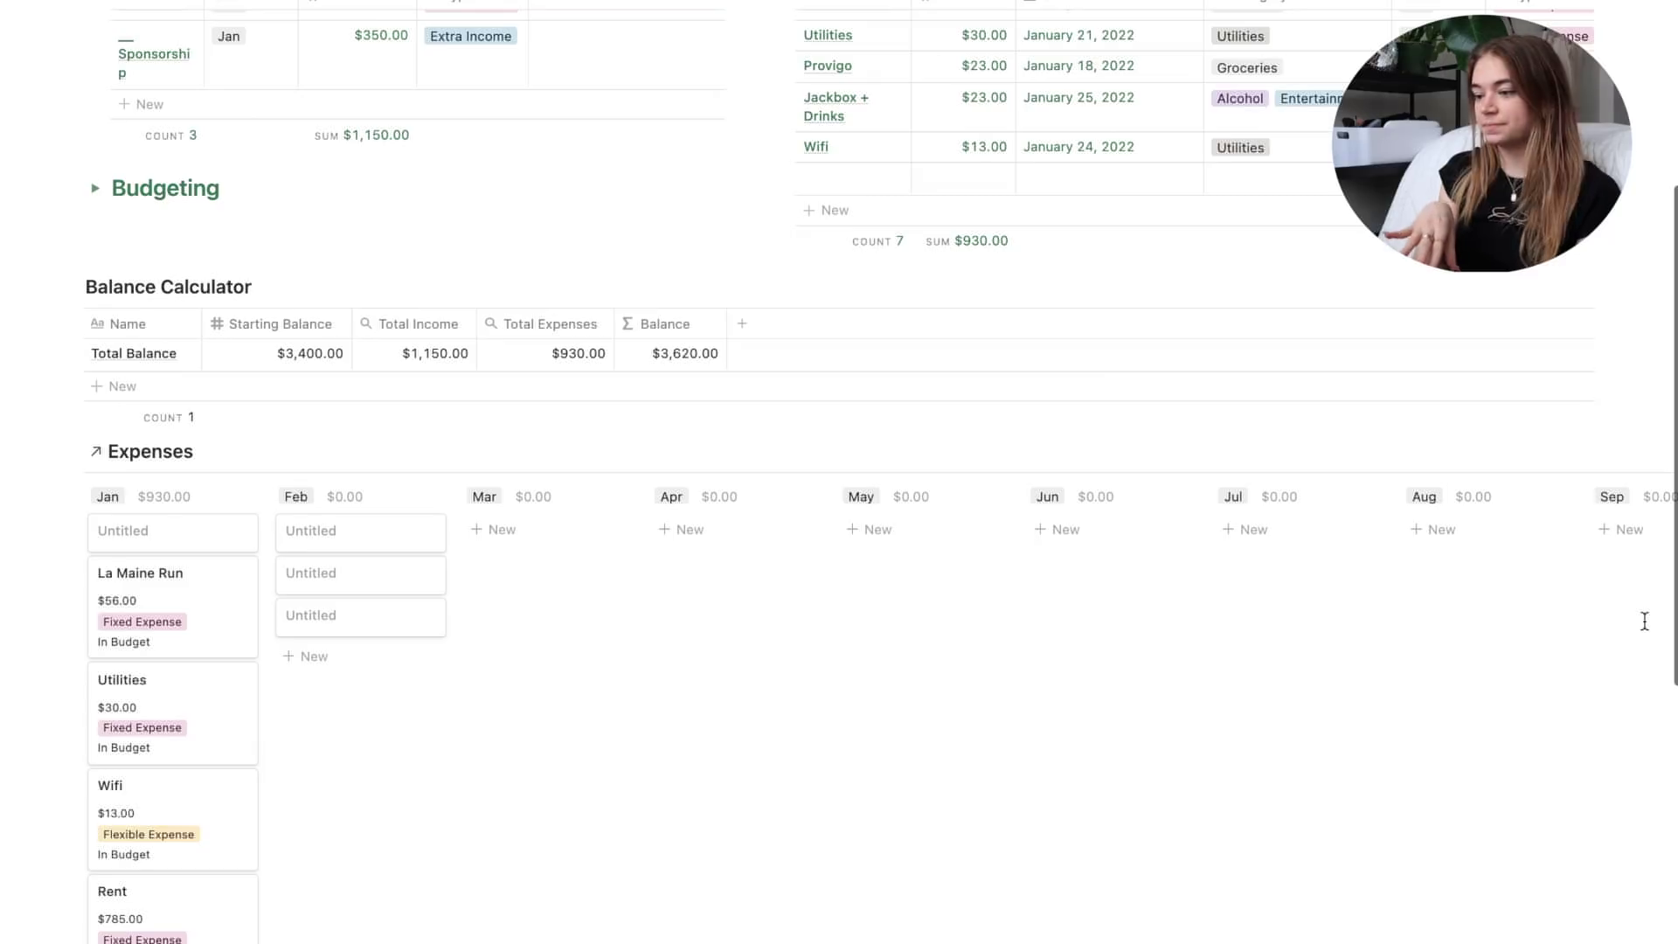
pyautogui.scroll(-3, 1640, 621)
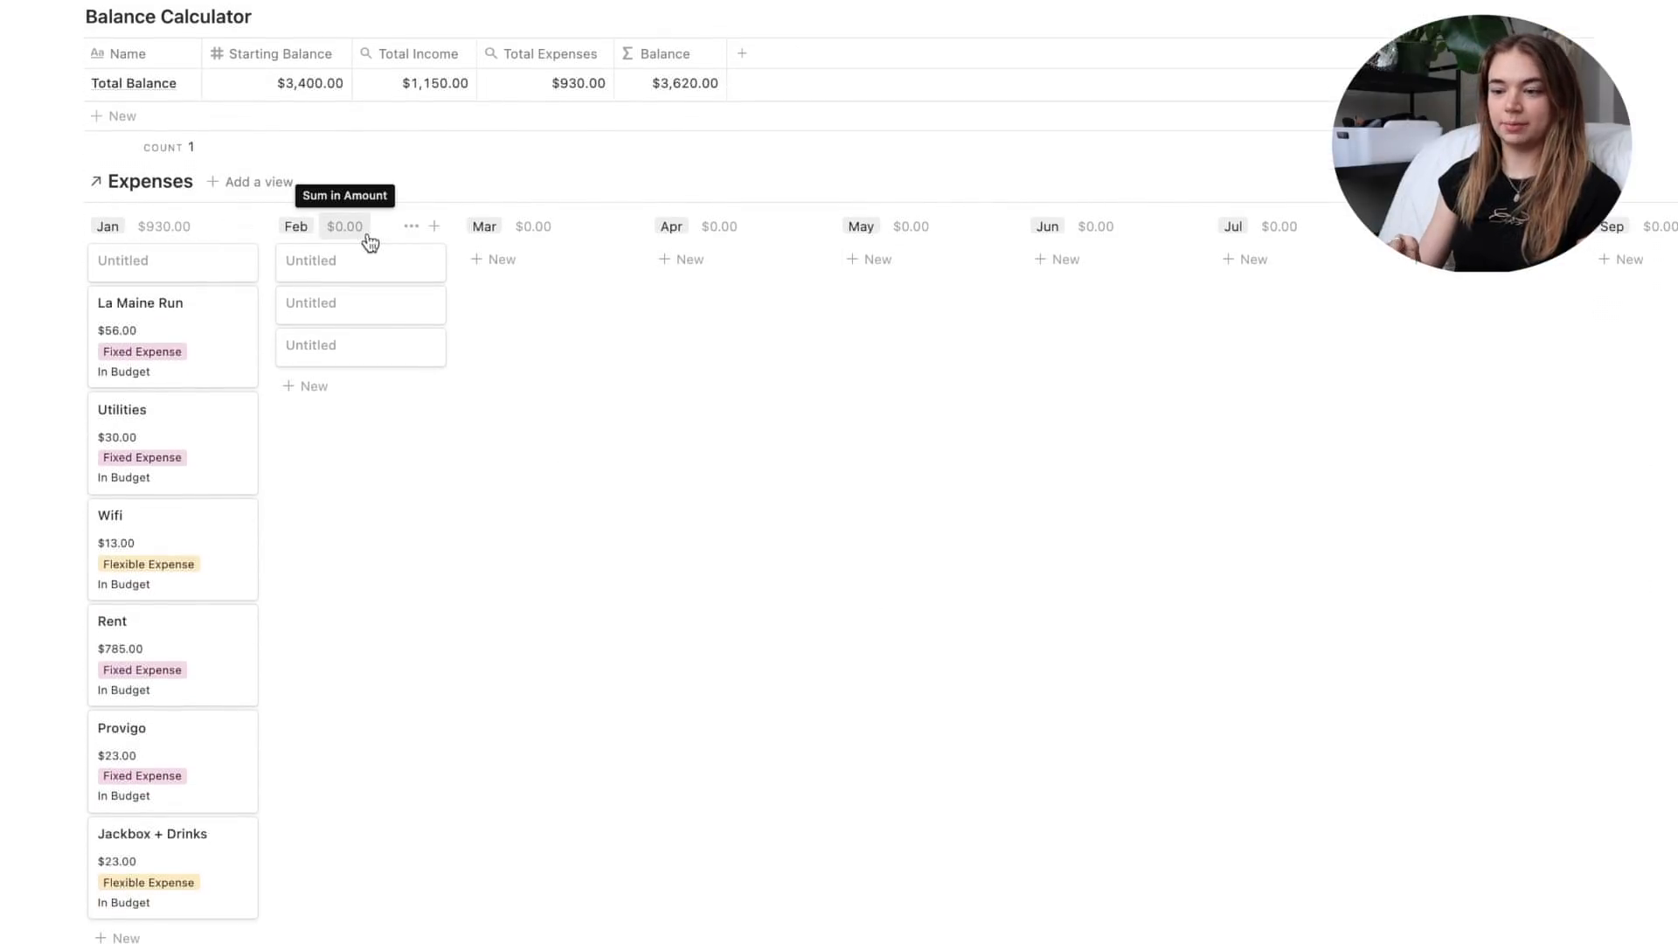
pyautogui.hscroll(5, 637, 408)
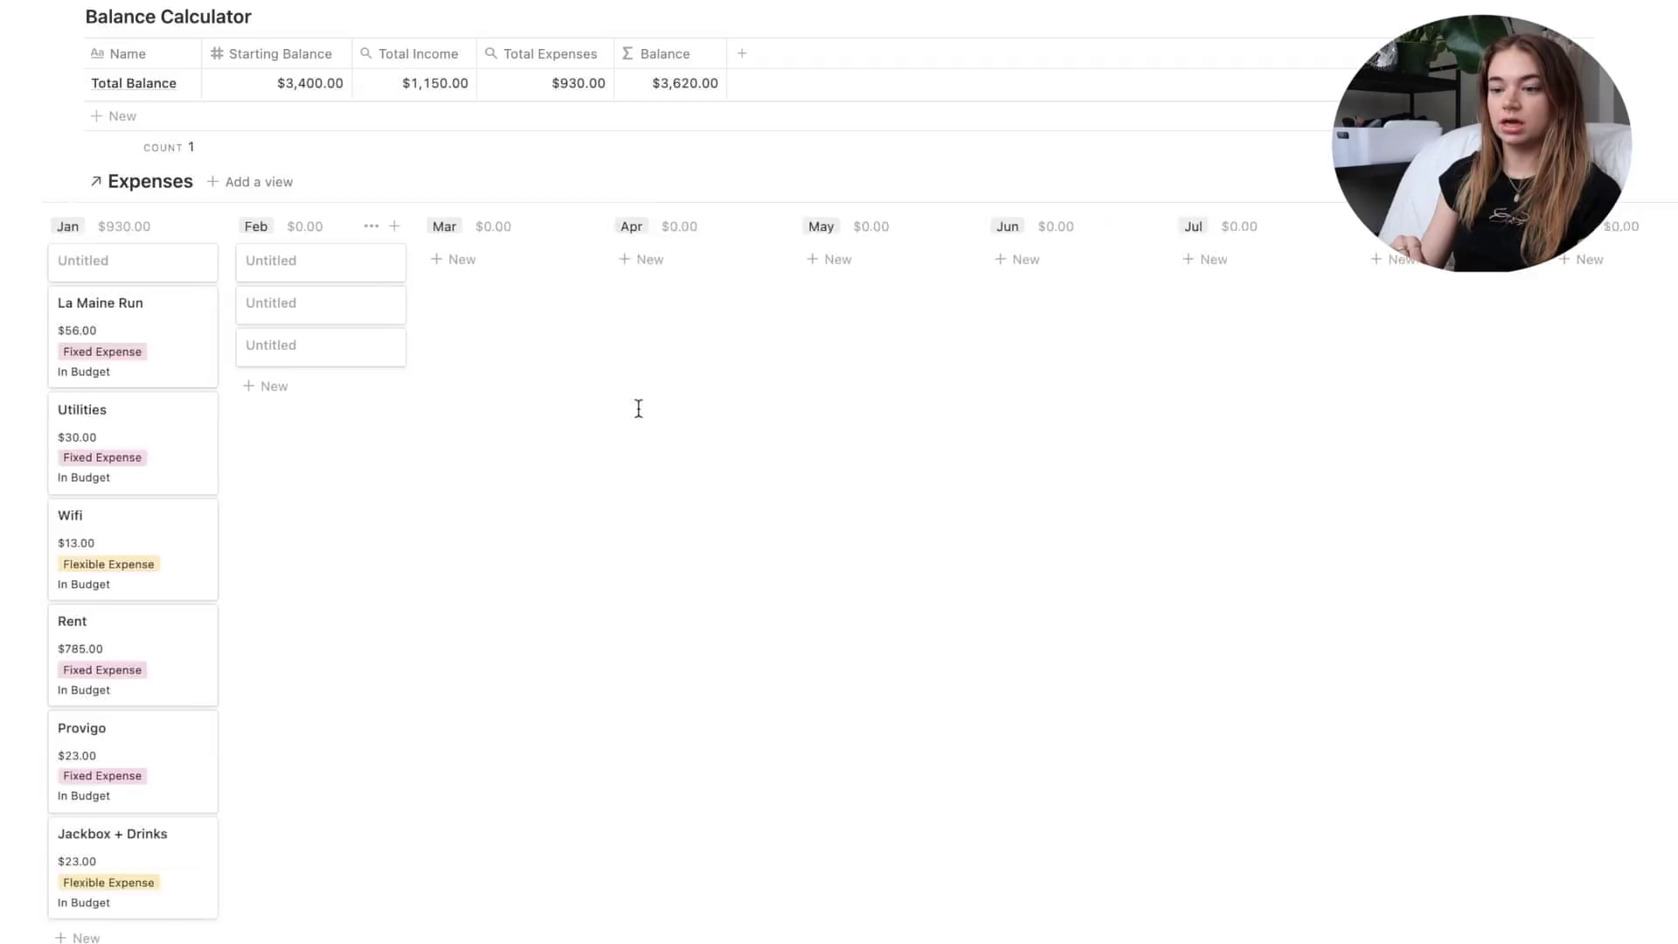
pyautogui.hscroll(5, 638, 408)
pyautogui.hscroll(-10, 639, 408)
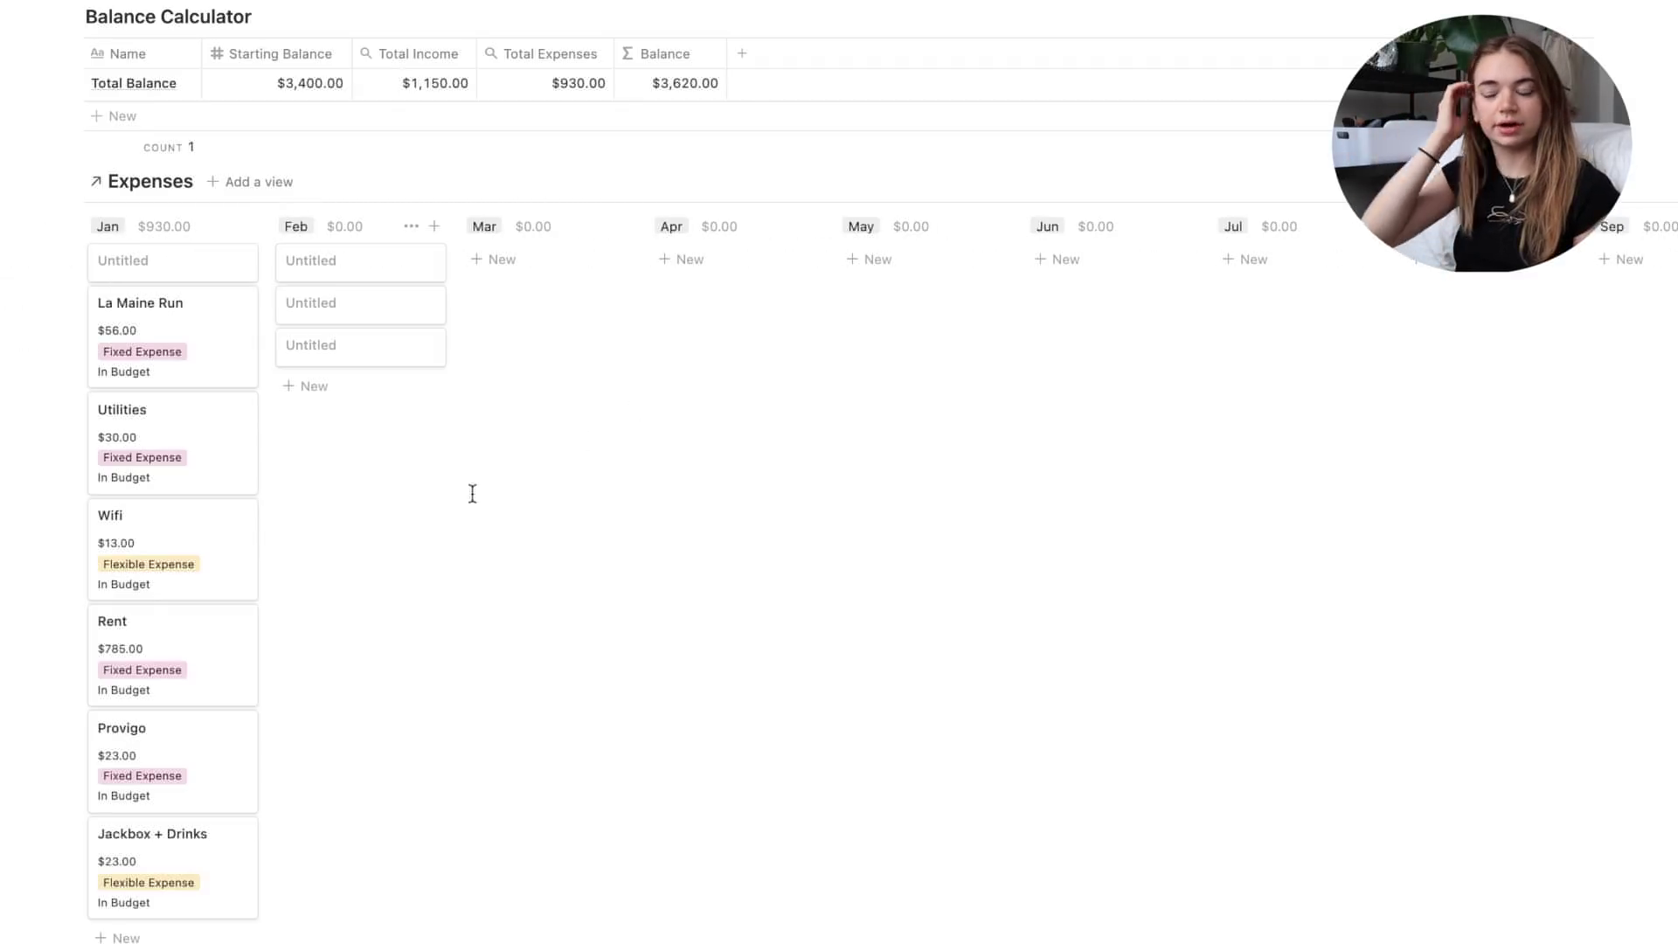
pyautogui.scroll(1, 308, 530)
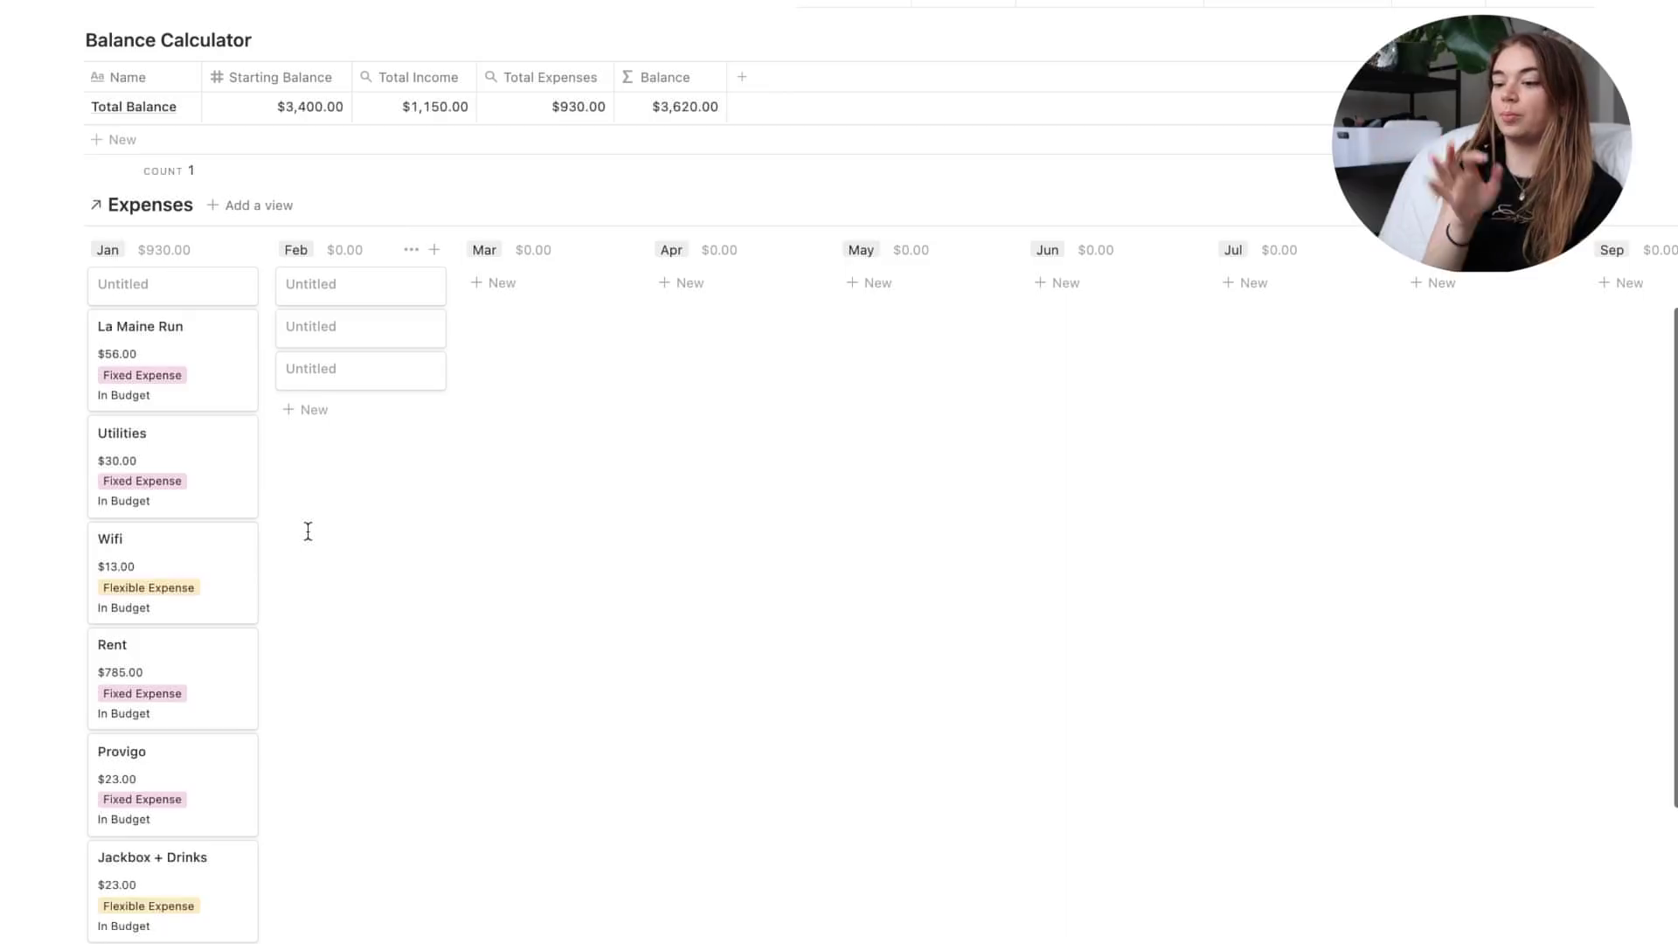
pyautogui.scroll(1, 308, 531)
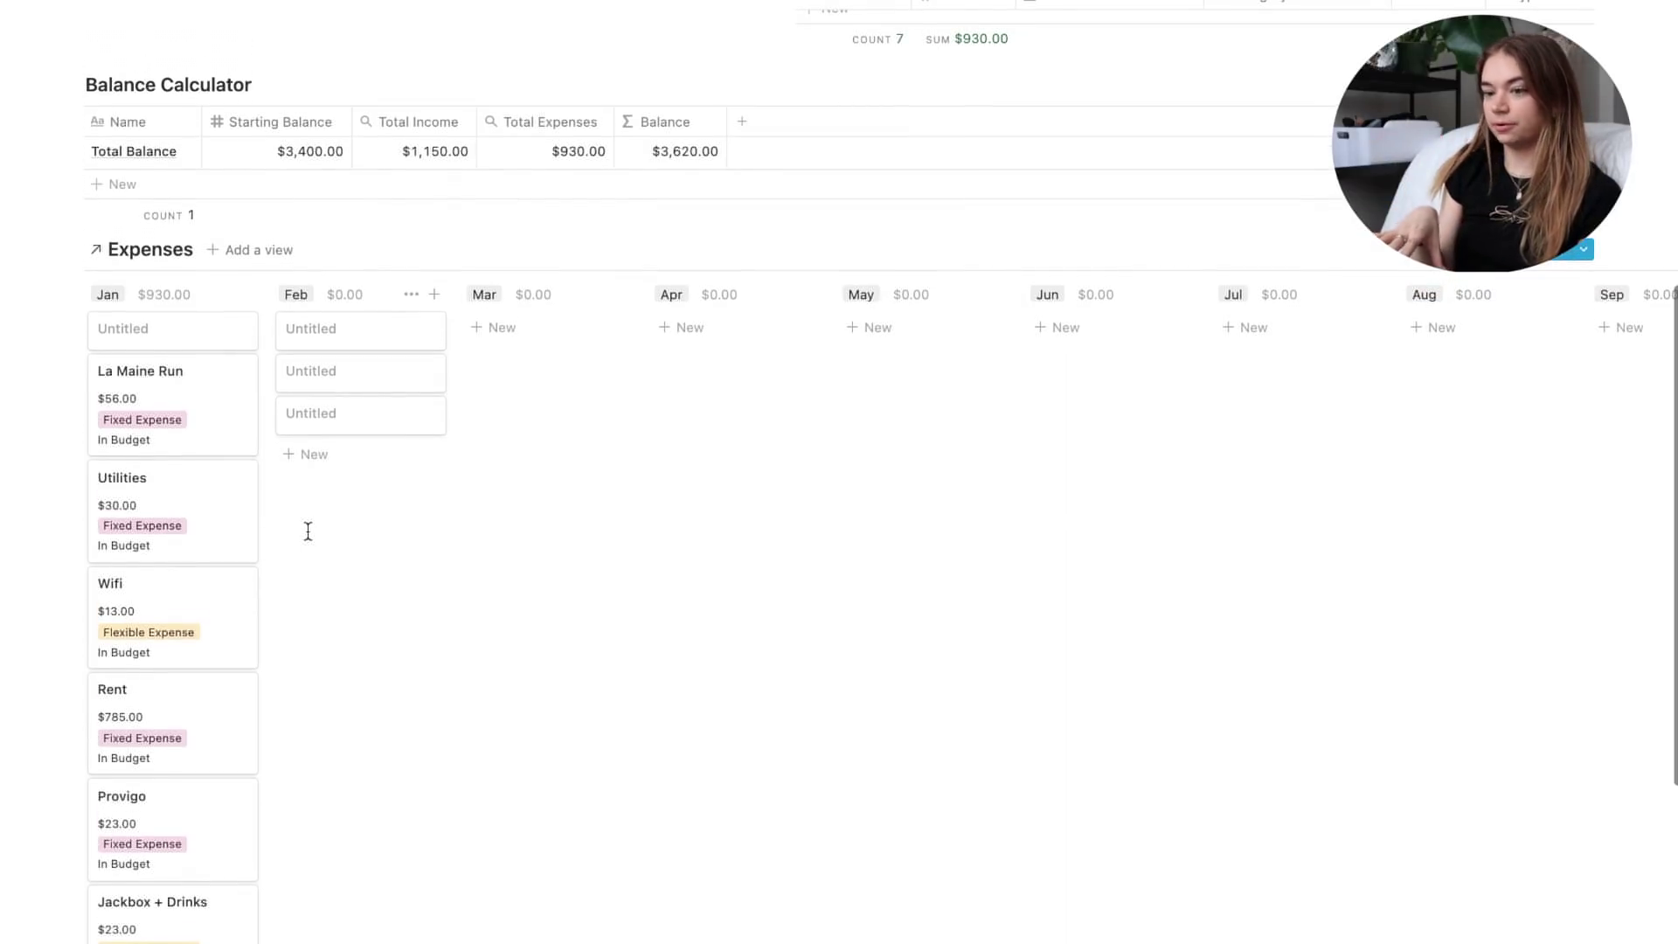
pyautogui.scroll(1, 308, 530)
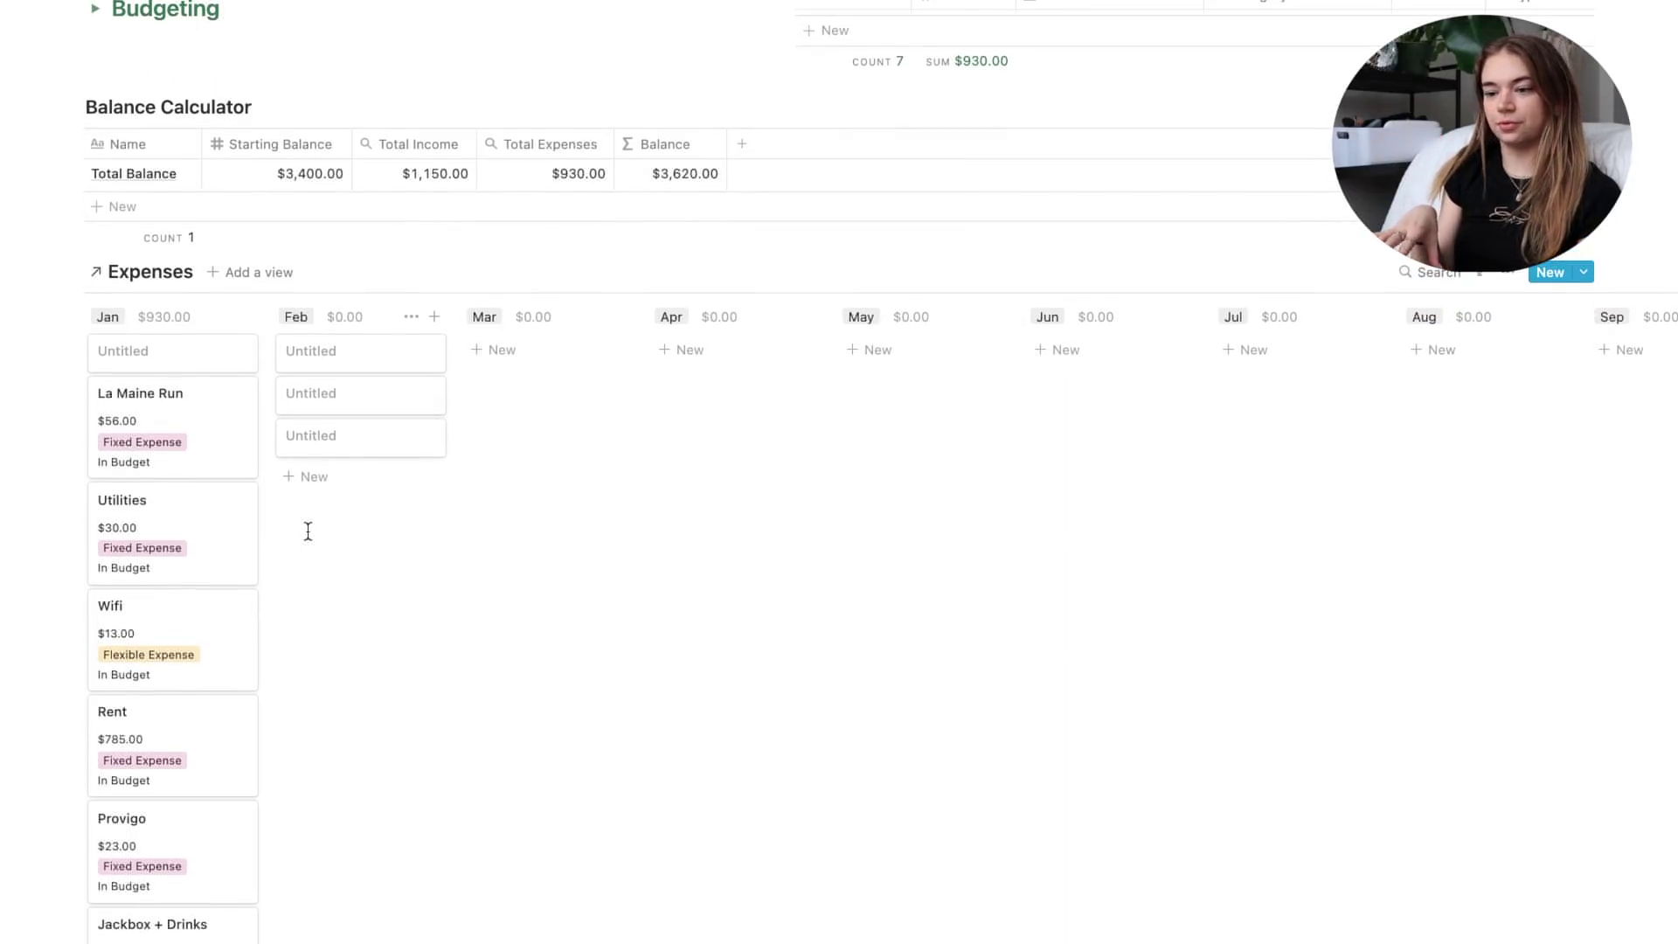
pyautogui.scroll(10, 308, 530)
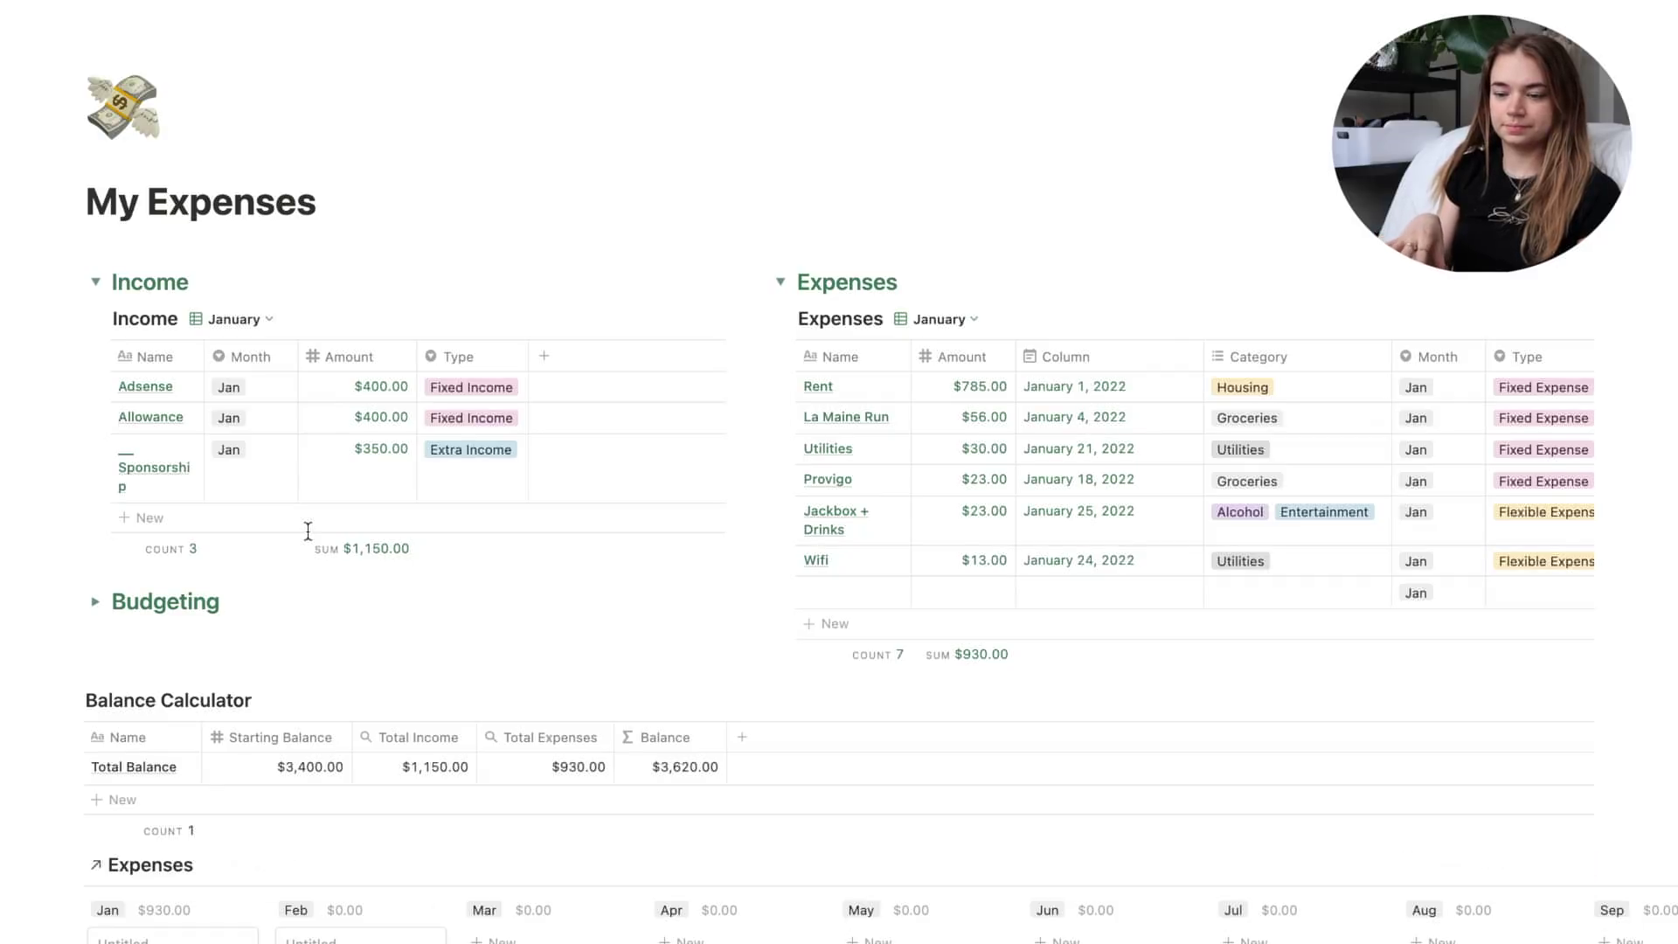